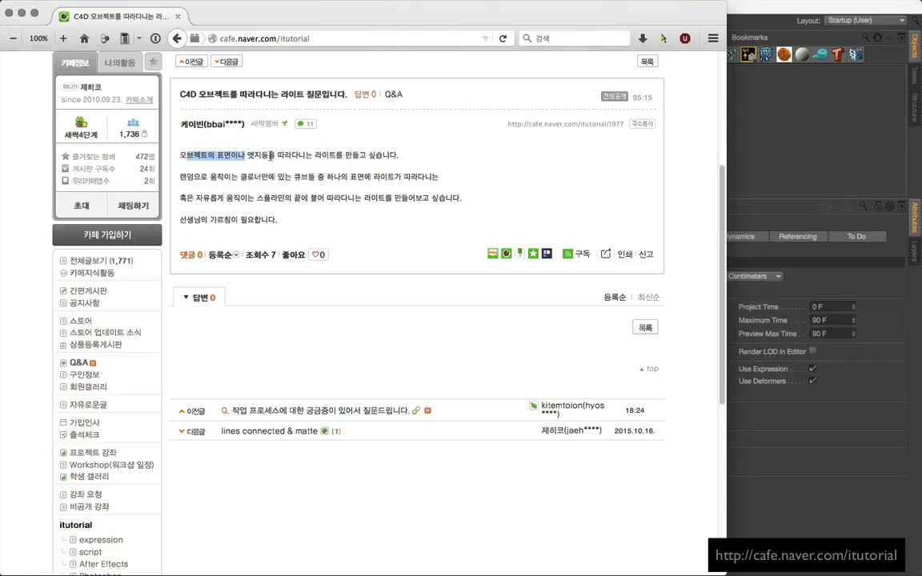
- Read the forum question about making lights follow object surfaces or edges, random cloned cubes, and the end of a spline
left_click_drag(272, 156, 248, 156)
left_click_drag(314, 156, 339, 156)
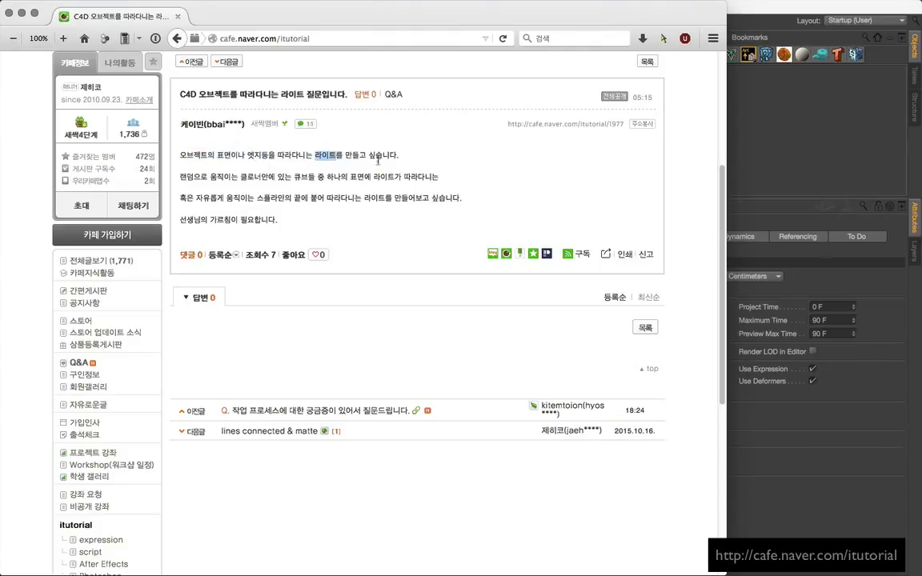
left_click_drag(397, 155, 340, 158)
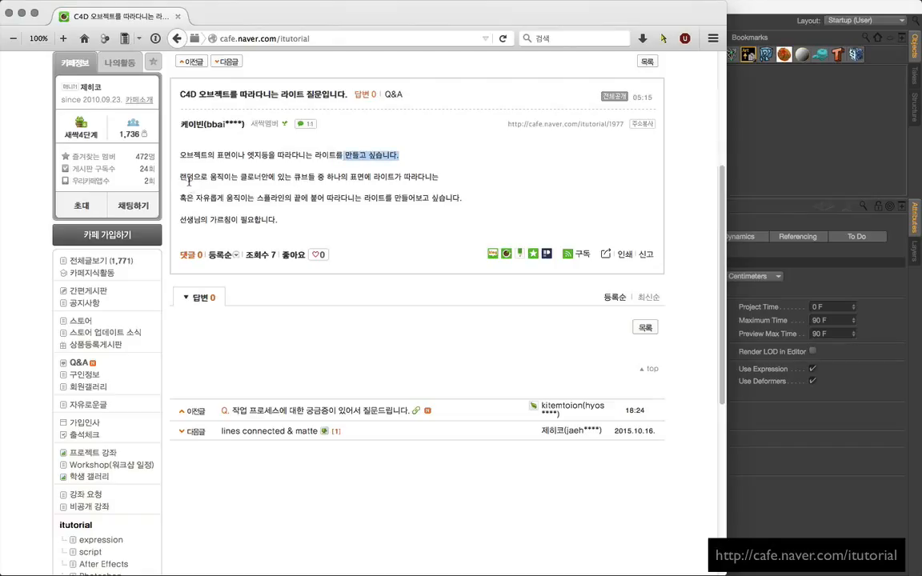
left_click_drag(180, 177, 206, 177)
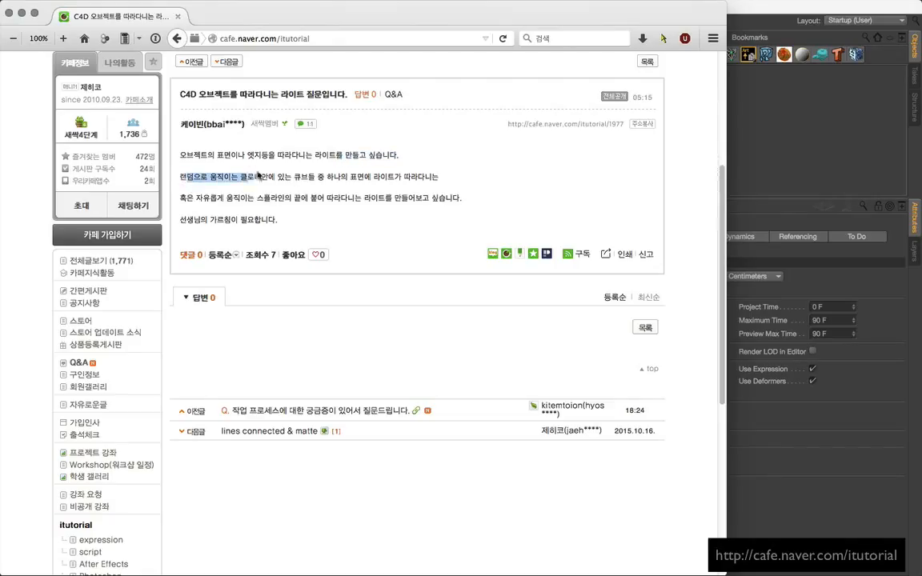
left_click_drag(262, 175, 403, 177)
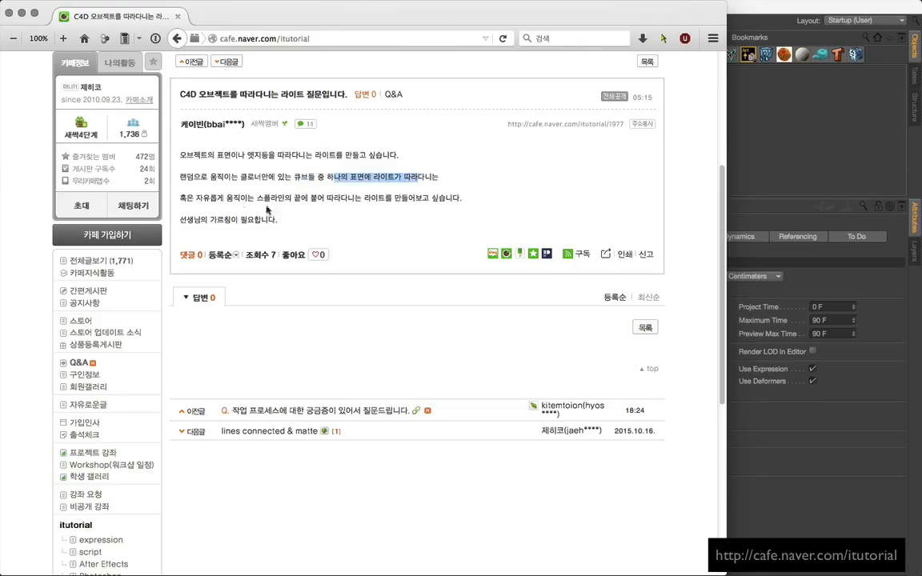
left_click_drag(267, 197, 364, 208)
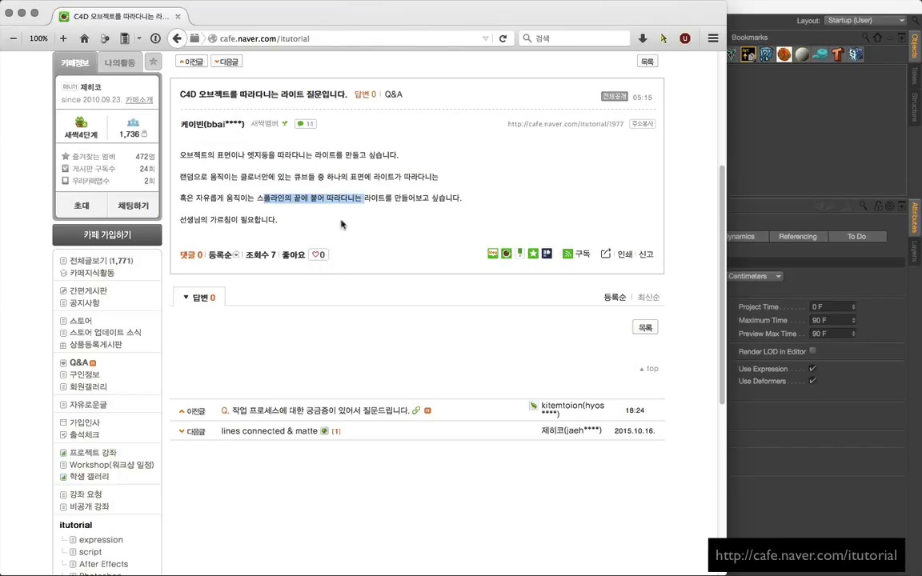
left_click(272, 162)
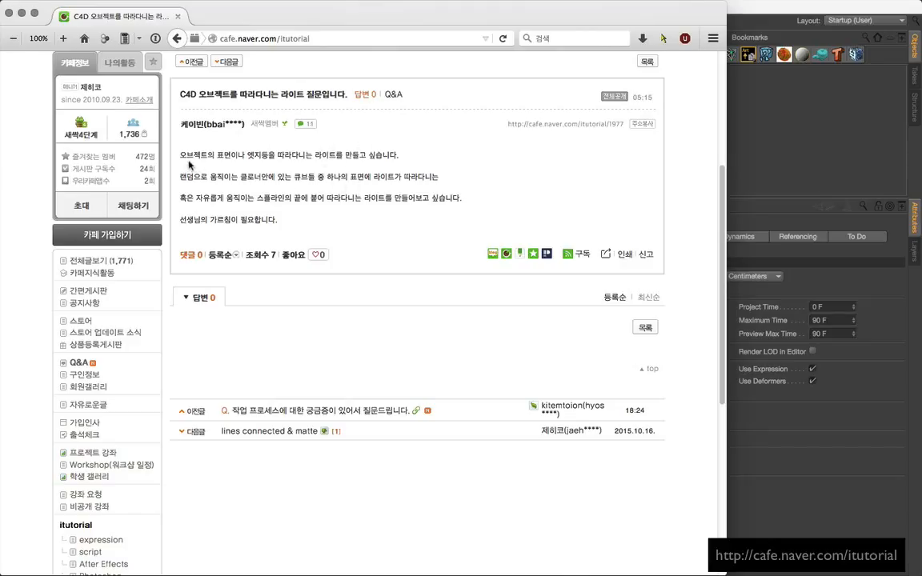
left_click_drag(183, 158, 226, 162)
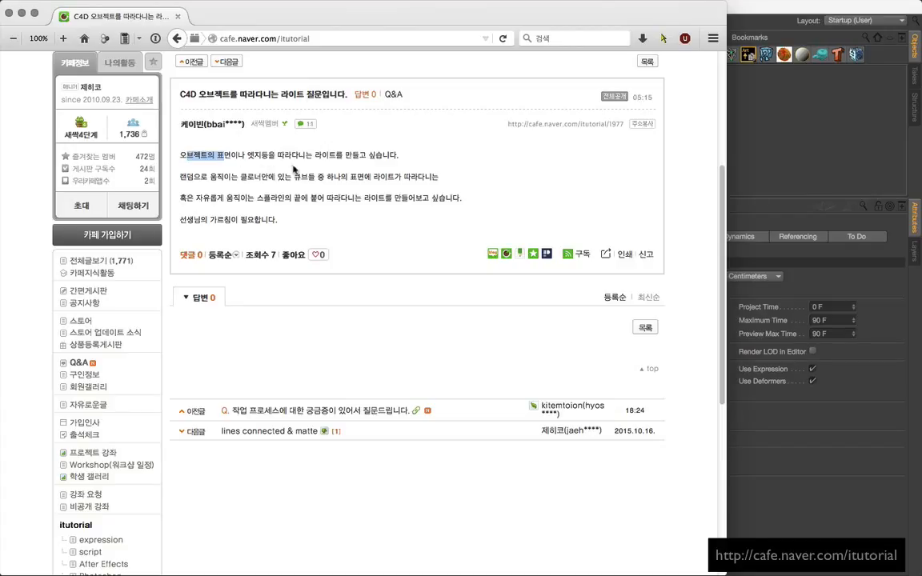
- Switch to Cinema 4D and add a Platonic primitive at the scene origin
left_click(763, 149)
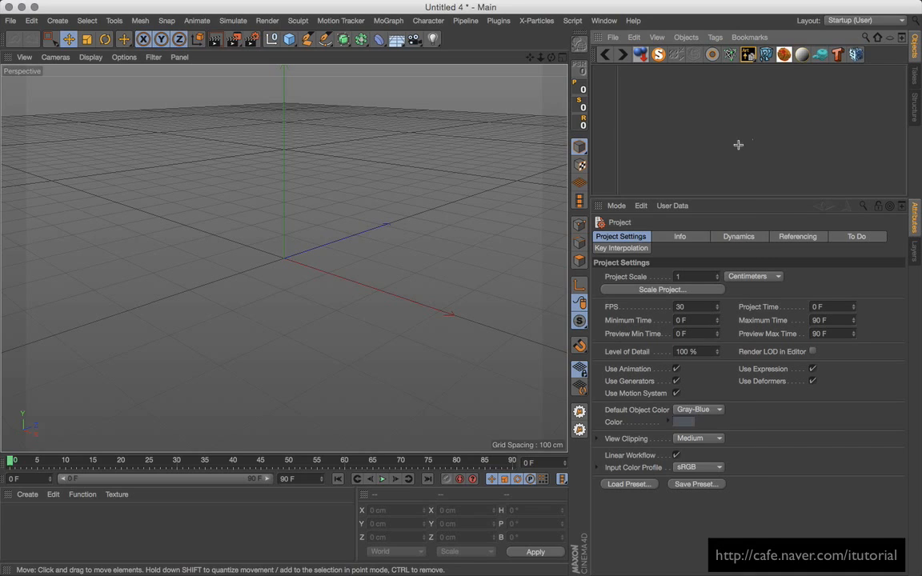
left_click_drag(289, 39, 382, 126)
left_click_drag(303, 256, 363, 254, "alt")
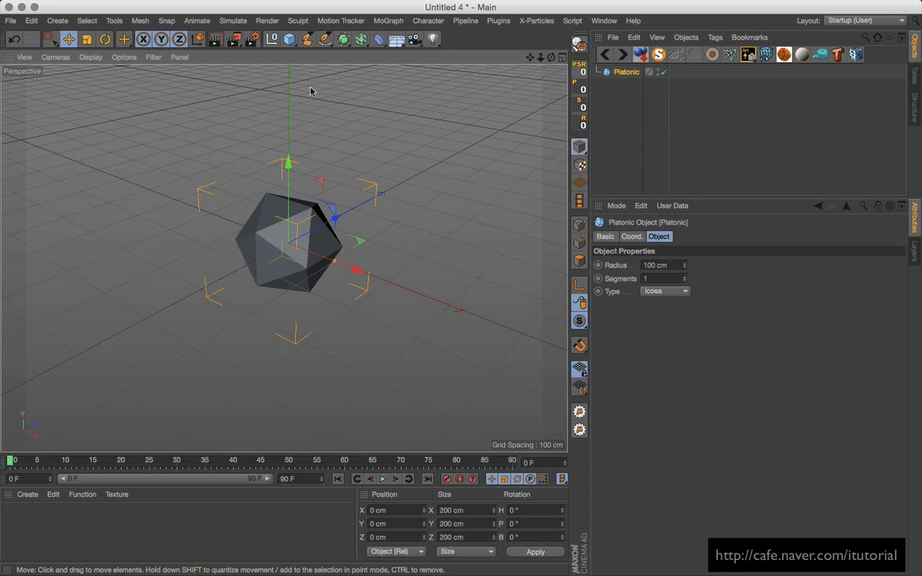
left_click_drag(288, 159, 313, 202, "alt")
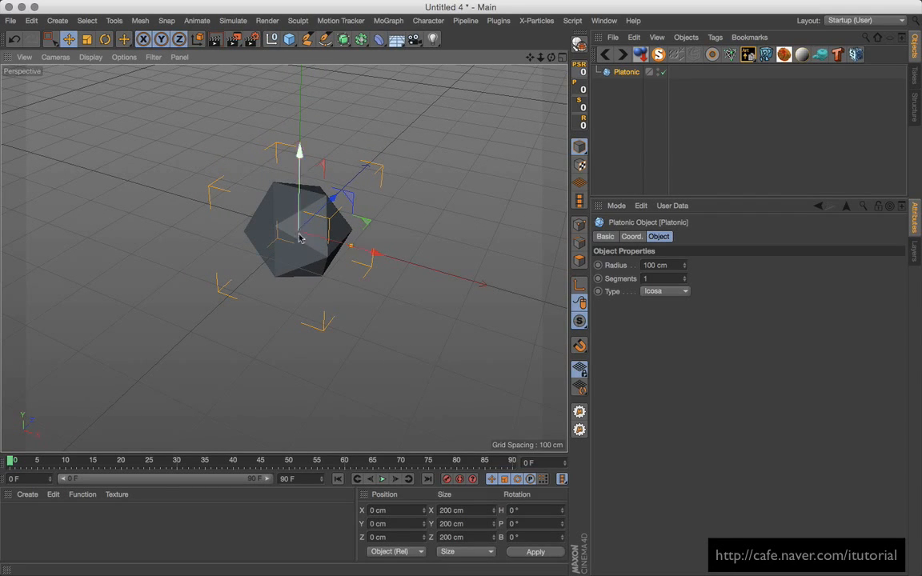
left_click_drag(300, 238, 330, 233, "alt")
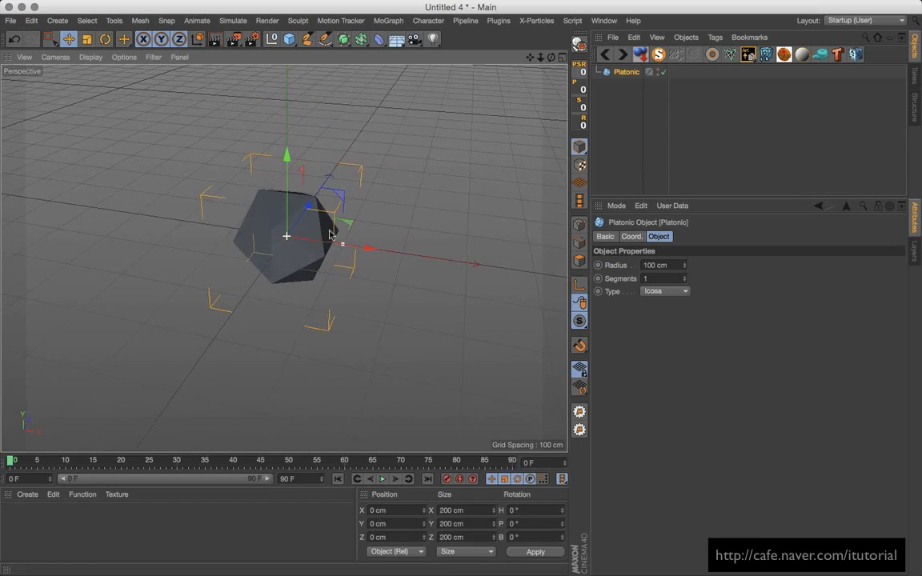
- Add an Omni light and move it above the Platonic, to about X 77 cm and Y 156 cm
left_click(432, 38)
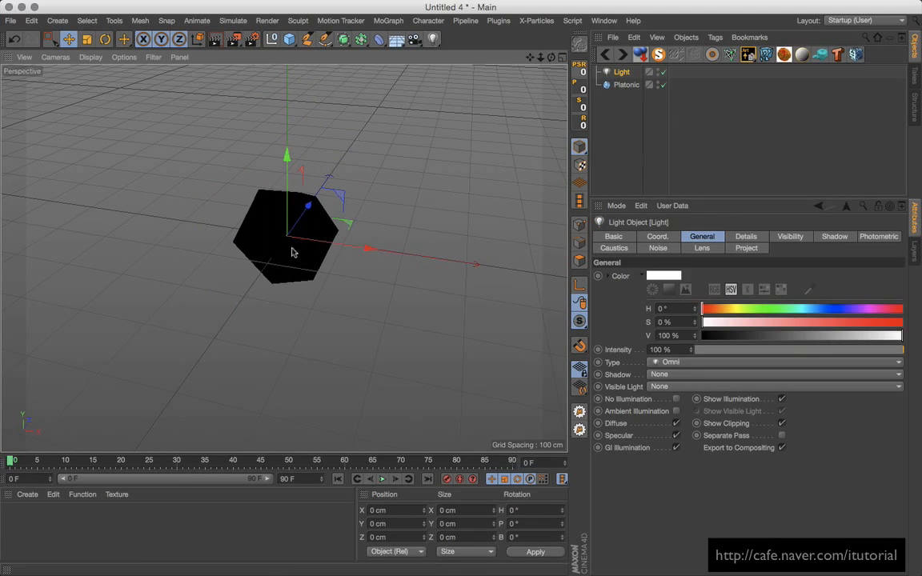
left_click_drag(290, 176, 297, 87)
left_click_drag(349, 157, 395, 162)
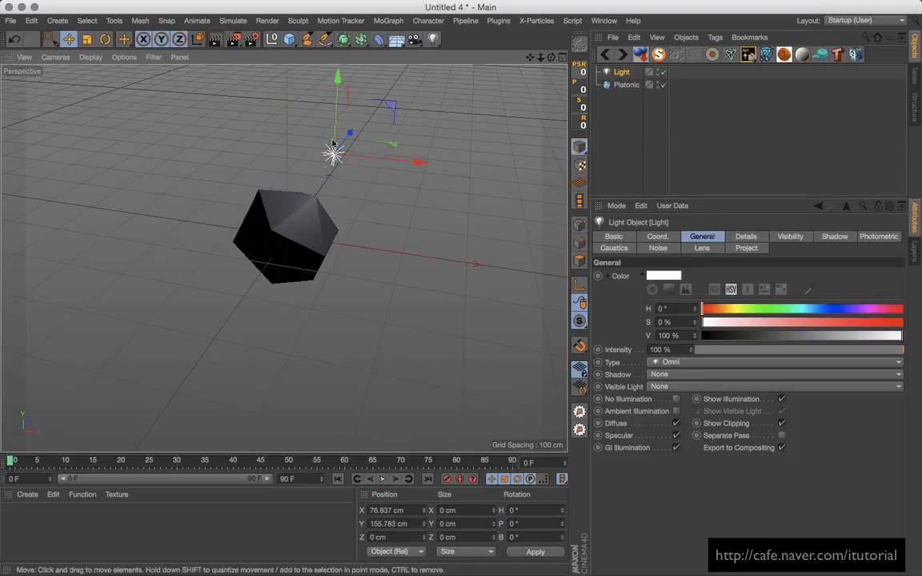
- Disable the light's Diffuse and Specular, set Visible Light to Visible, and shrink its visibility sphere to a small radius
left_click(676, 424)
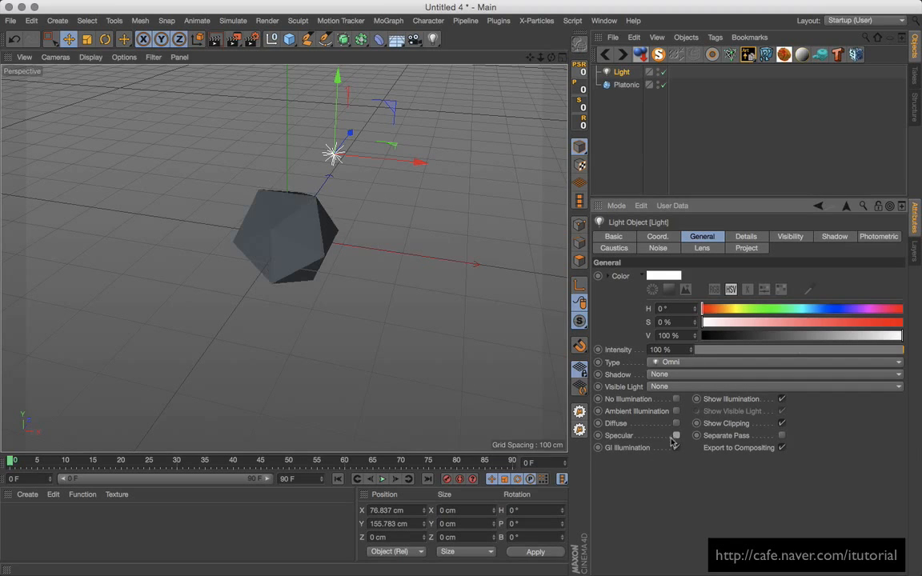
left_click_drag(357, 207, 339, 229, "alt")
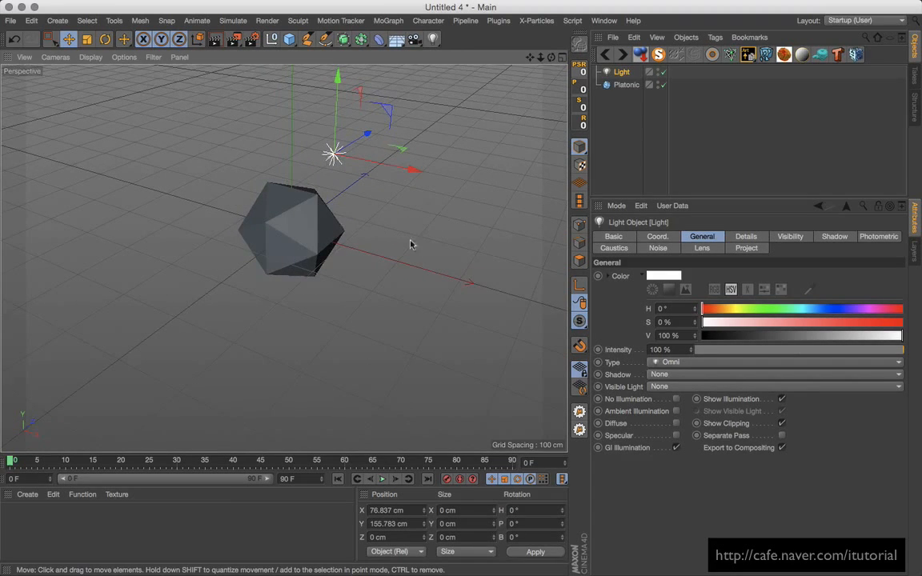
left_click(671, 388)
left_click(661, 412)
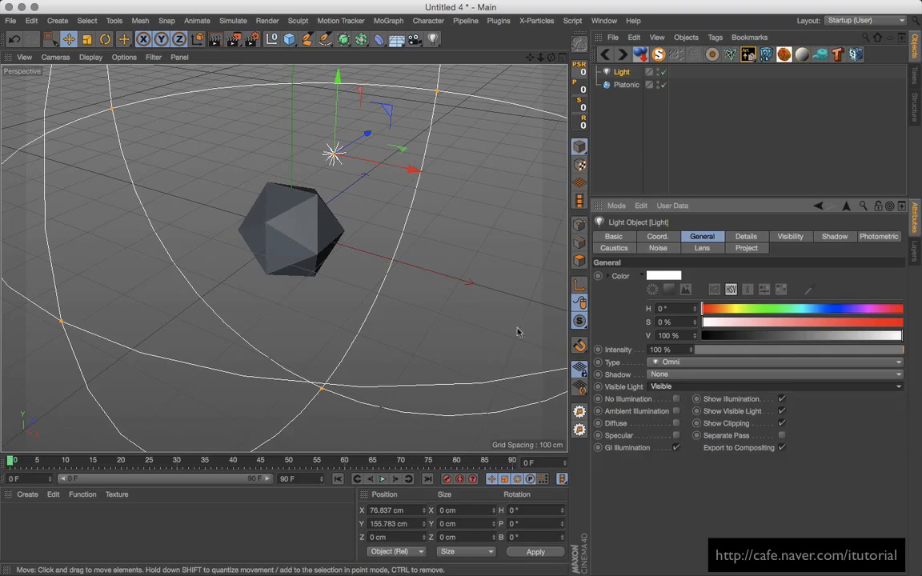
left_click_drag(430, 98, 364, 132)
left_click_drag(352, 173, 367, 221, "alt")
left_click_drag(313, 238, 329, 232, "alt")
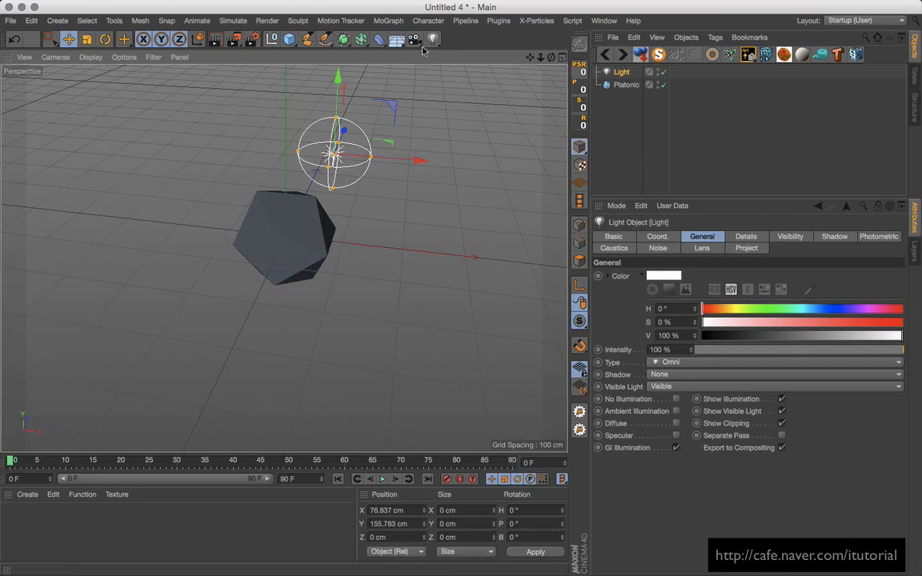
- Place the Light inside a new MoGraph Cloner and set the clone count to 1
left_click(392, 21)
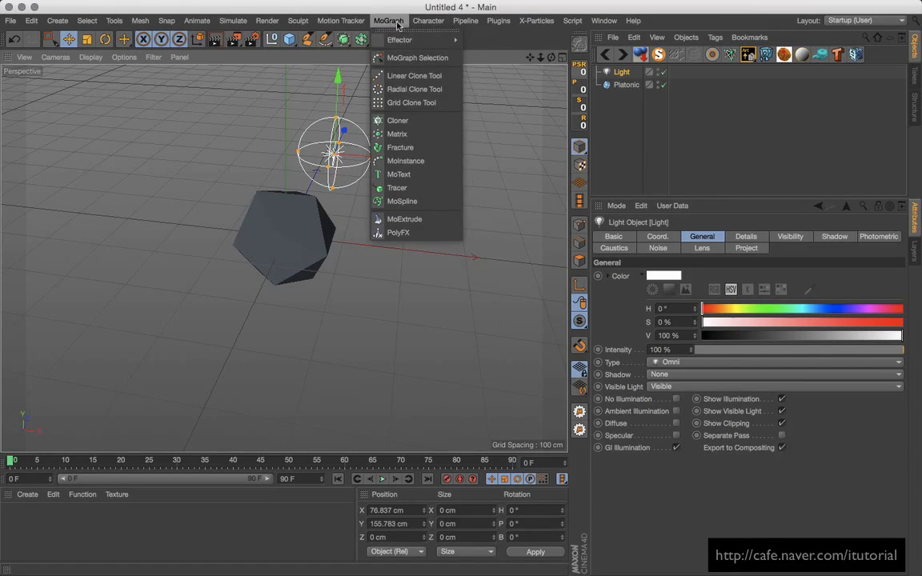
left_click(398, 120)
left_click_drag(630, 75, 628, 74)
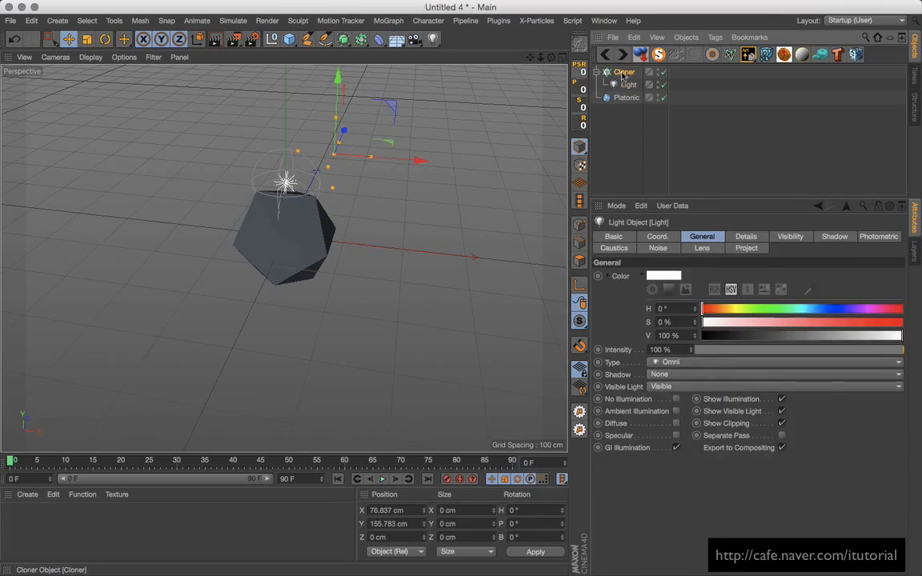
left_click(623, 72)
left_click(678, 325)
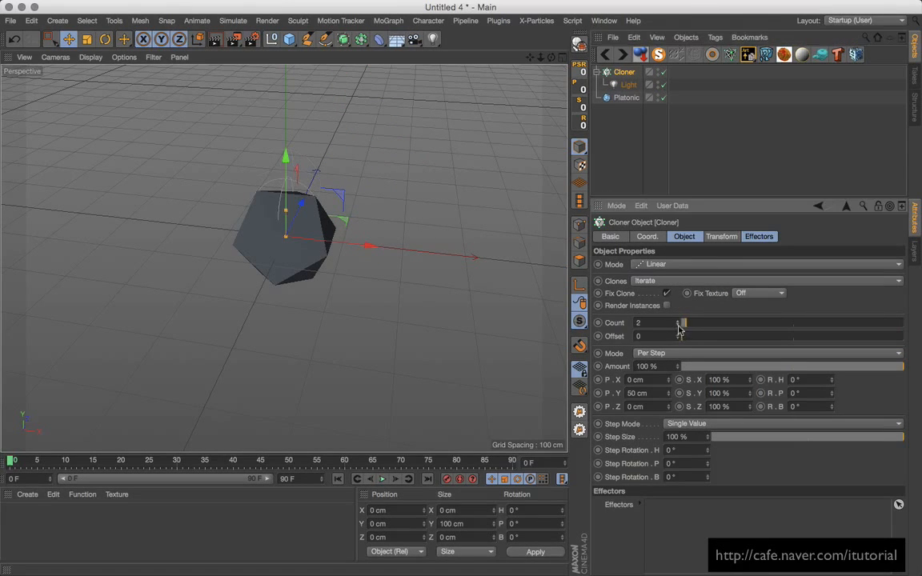
left_click(677, 326)
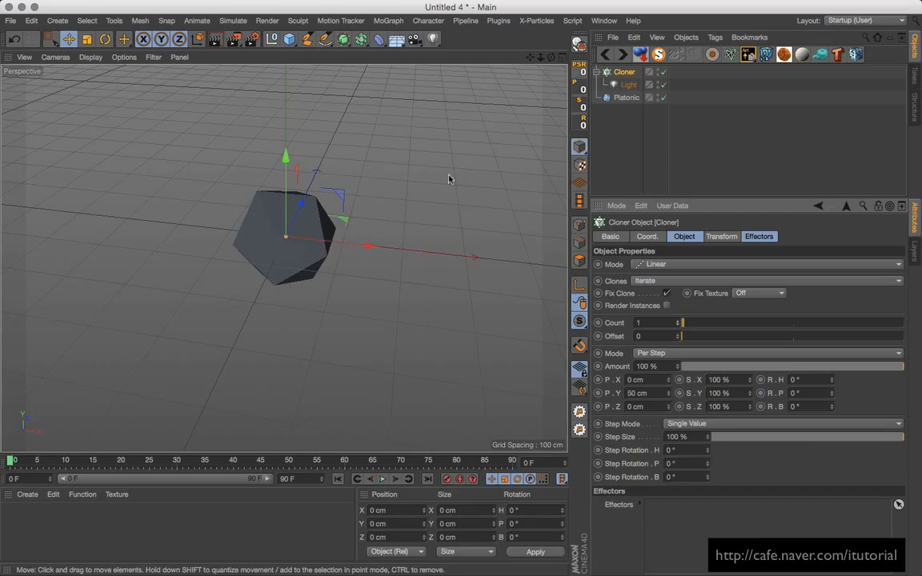
- Set the Cloner's mode to Object and assign the Platonic as its target object
left_click(677, 265)
left_click(671, 277)
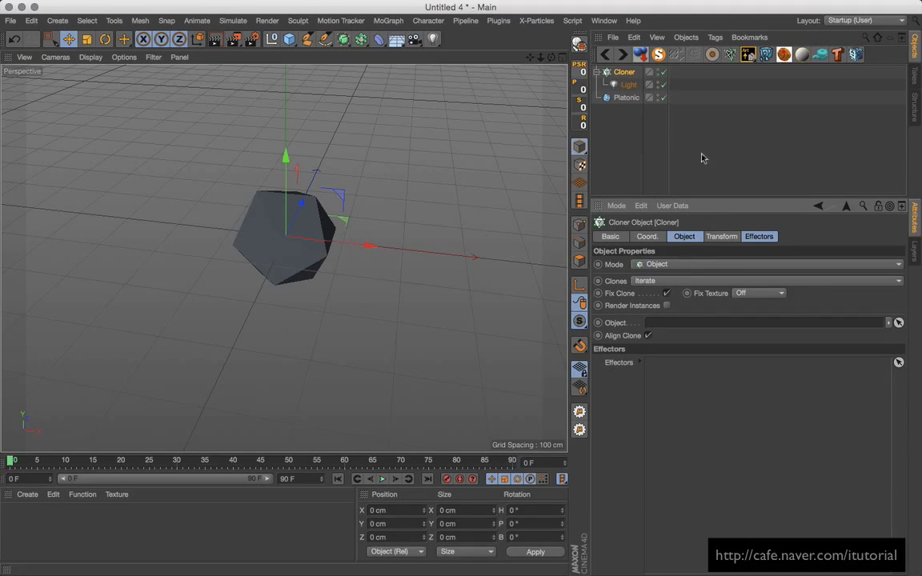
left_click_drag(624, 100, 661, 329)
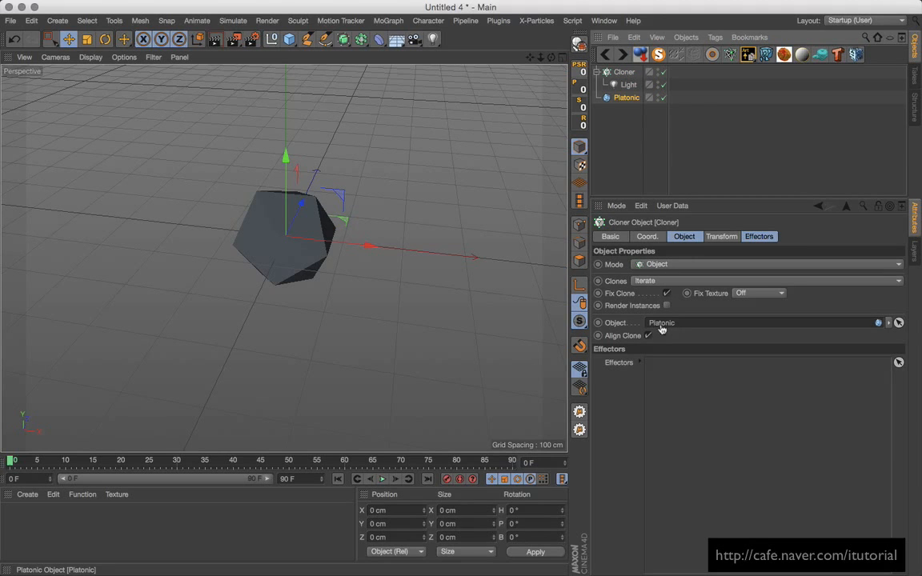
- Display the viewport's shaded objects with their edge lines and frame the Platonic up close
mouse_move(374, 274)
left_mouse_down("alt")
mouse_move(238, 259)
mouse_move(254, 213)
mouse_move(295, 215)
left_mouse_up("alt")
left_click(91, 56)
left_click(112, 87)
right_click_drag(294, 216, 323, 210, "alt")
middle_click_drag(323, 210, 322, 232, "alt")
left_click_drag(321, 232, 345, 194, "alt")
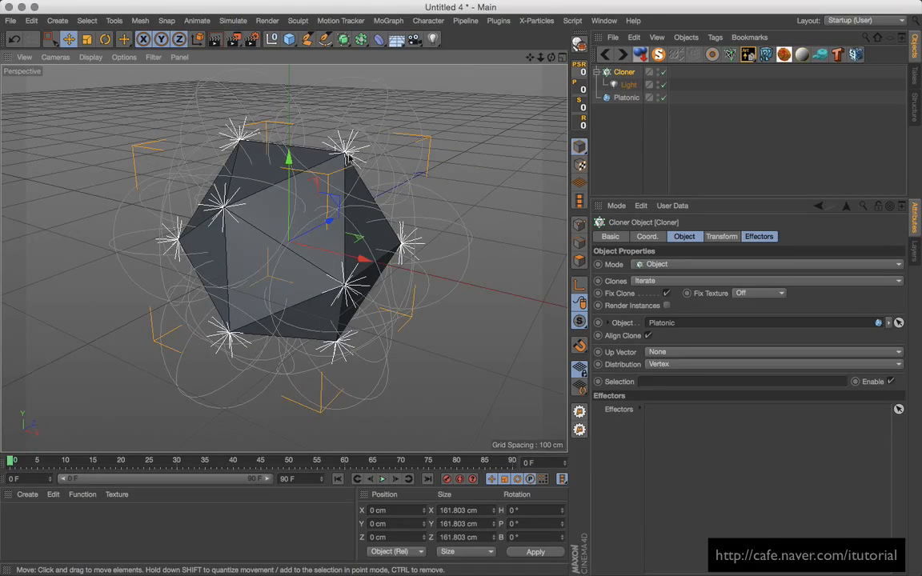
- Try the Edge and Polygon Center distributions for the light clones, and return the Cloner's distribution to Vertex
left_click(694, 363)
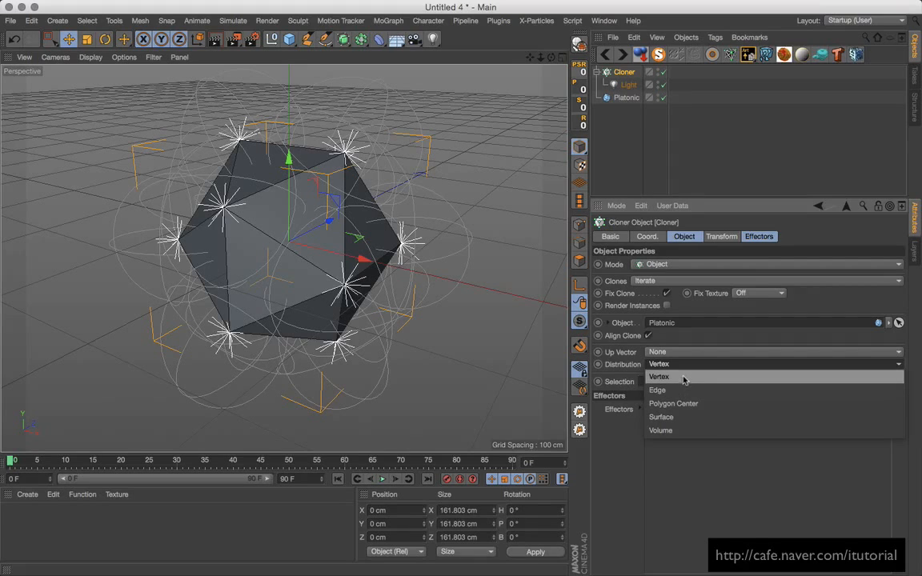
left_click(683, 390)
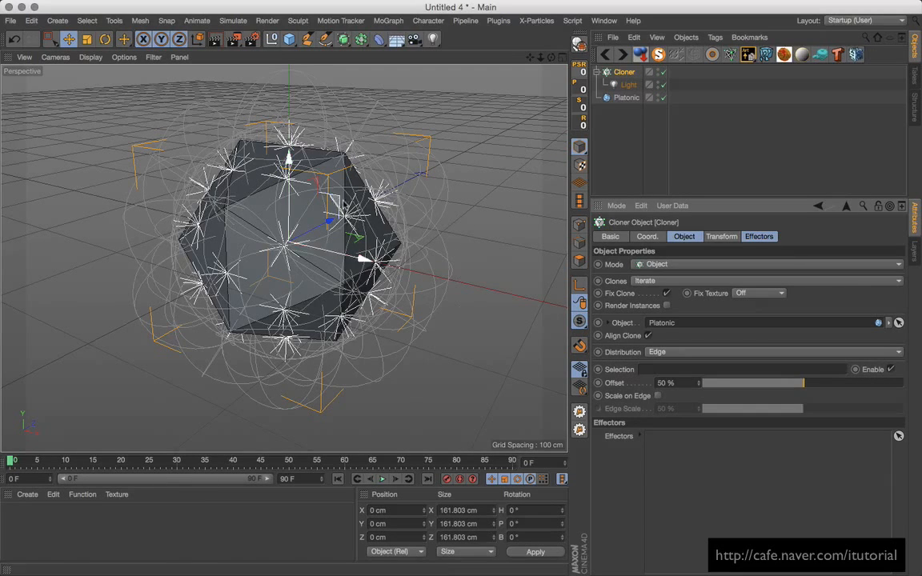
left_click(693, 353)
left_click(676, 391)
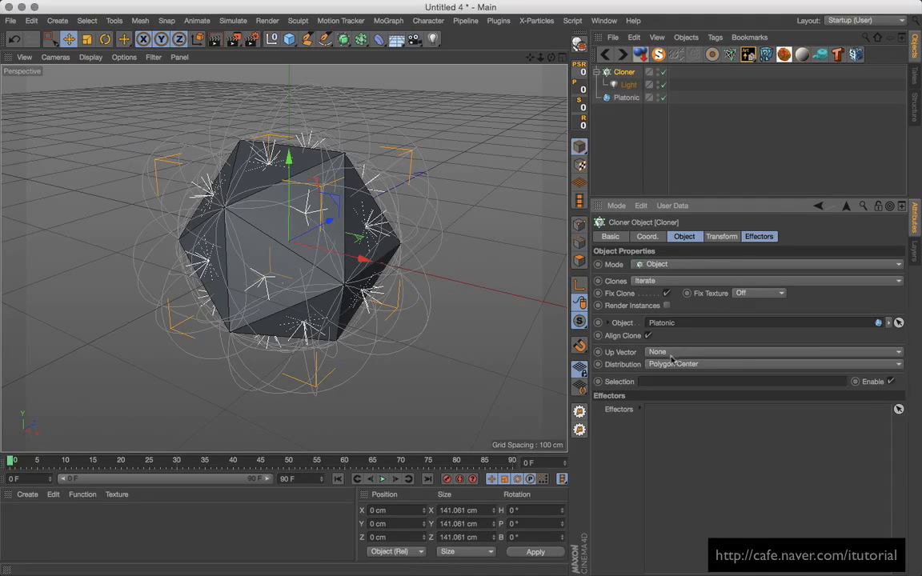
left_click_drag(320, 210, 416, 261, "alt")
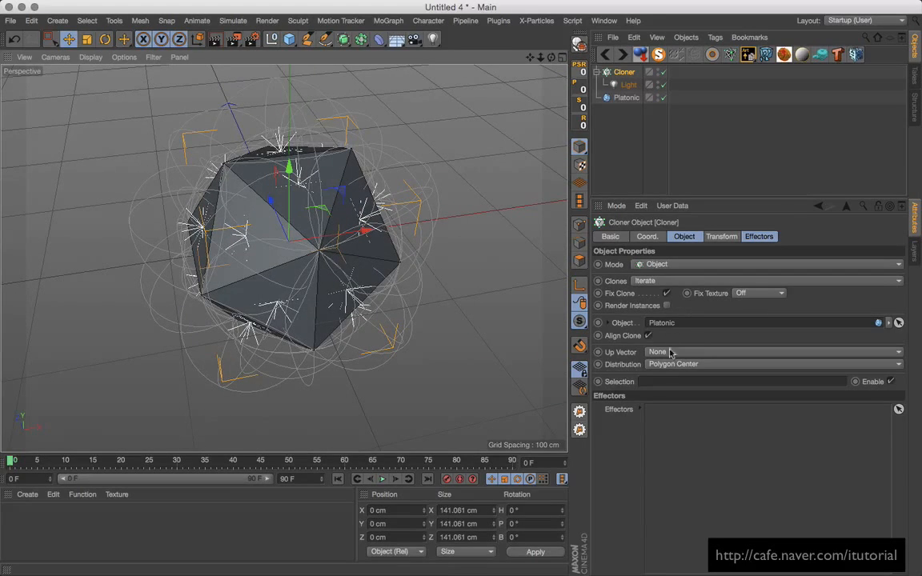
left_click(699, 365)
left_click(658, 376)
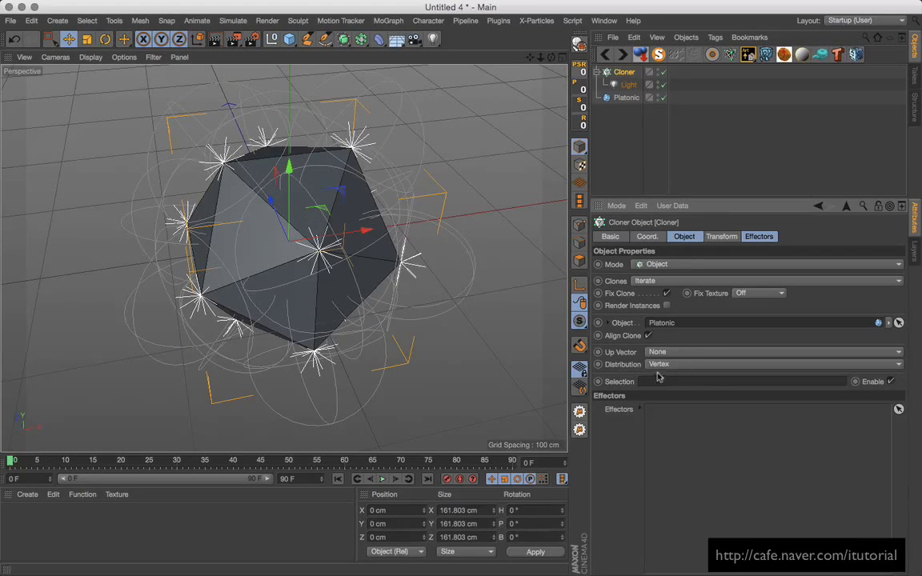
- Disable the Cloner and its Light, and convert the Platonic into an editable polygon object
left_click(662, 71)
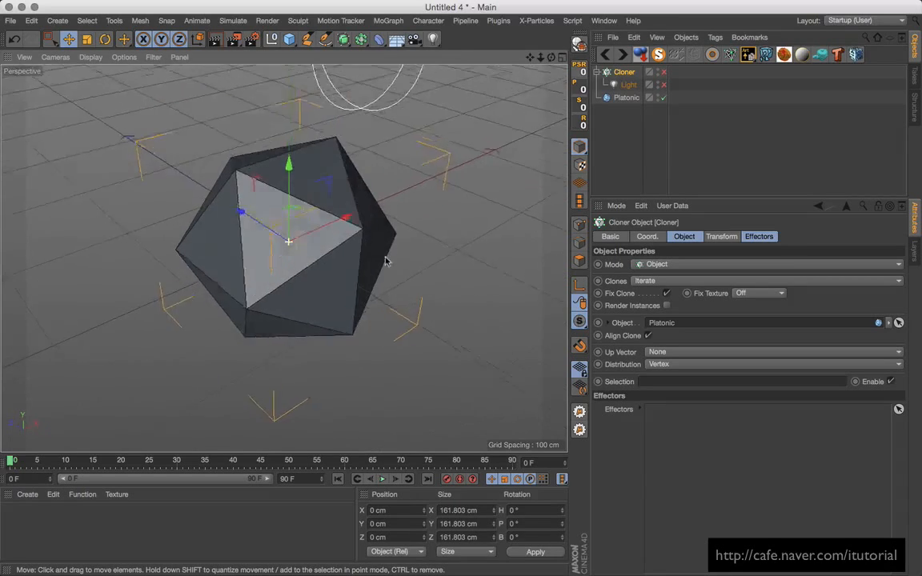
left_click_drag(384, 260, 383, 290, "alt")
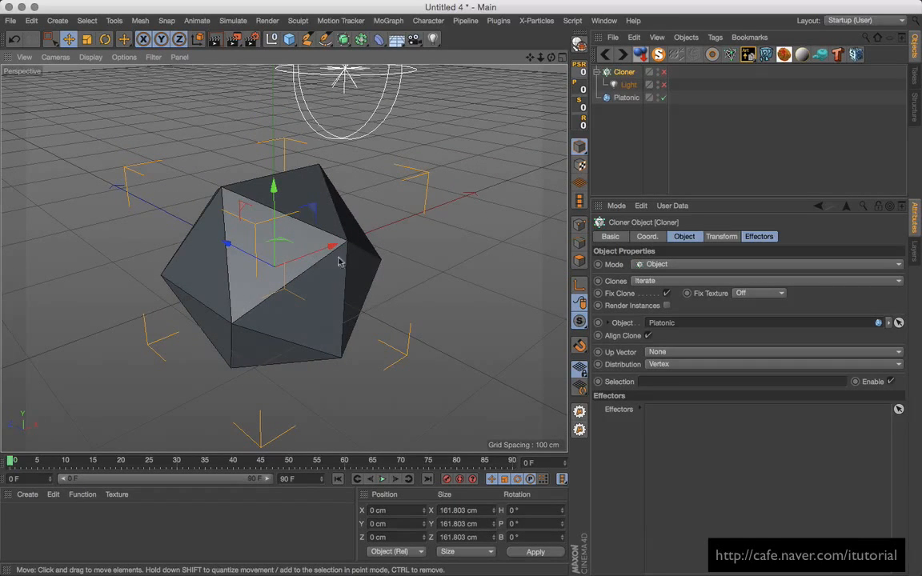
left_click(624, 97)
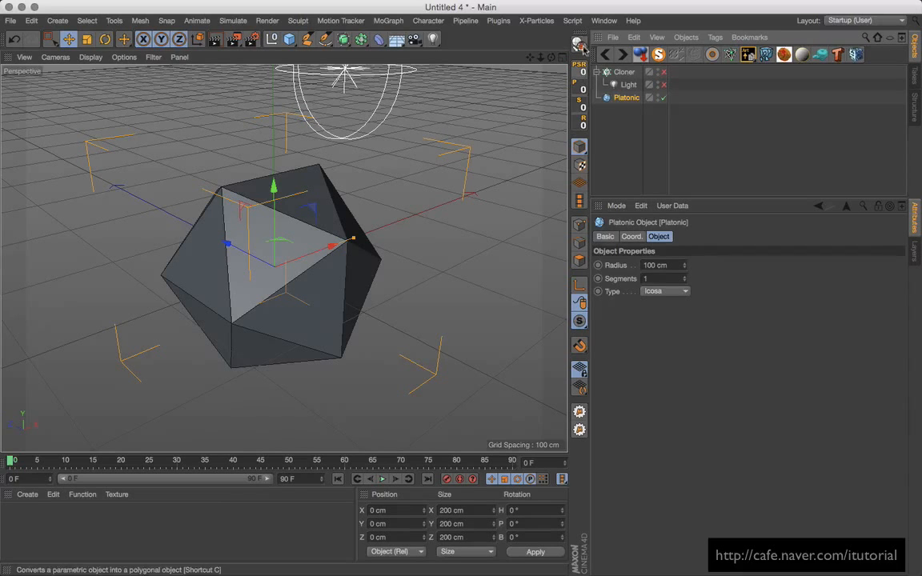
left_click(584, 151)
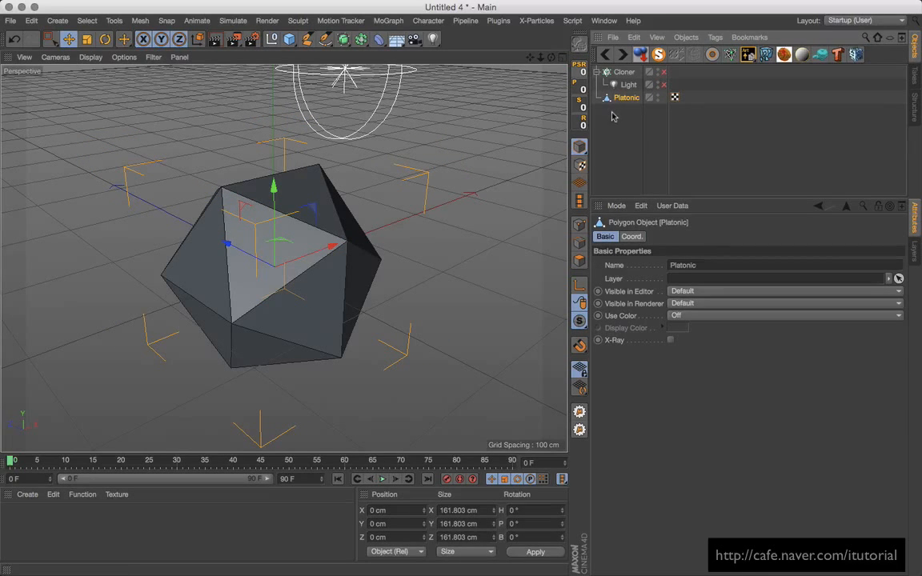
- Select a single point at the Platonic's upper-right corner and store it as a point selection tag
left_click(50, 38)
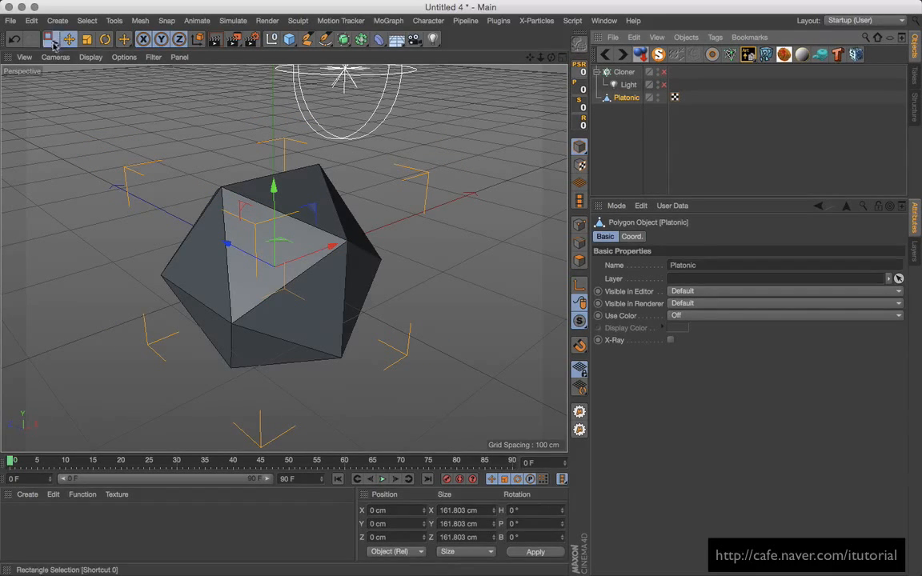
left_click(580, 224)
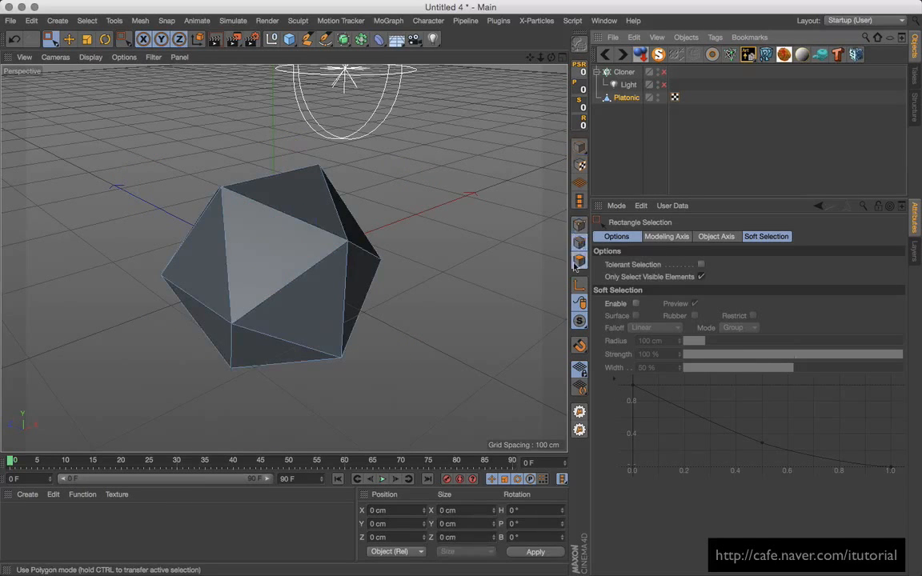
mouse_move(390, 230)
left_mouse_down("alt")
mouse_move(450, 245)
mouse_move(429, 256)
mouse_move(416, 242)
mouse_move(350, 349)
mouse_move(407, 228)
left_mouse_up("alt")
left_click(372, 227)
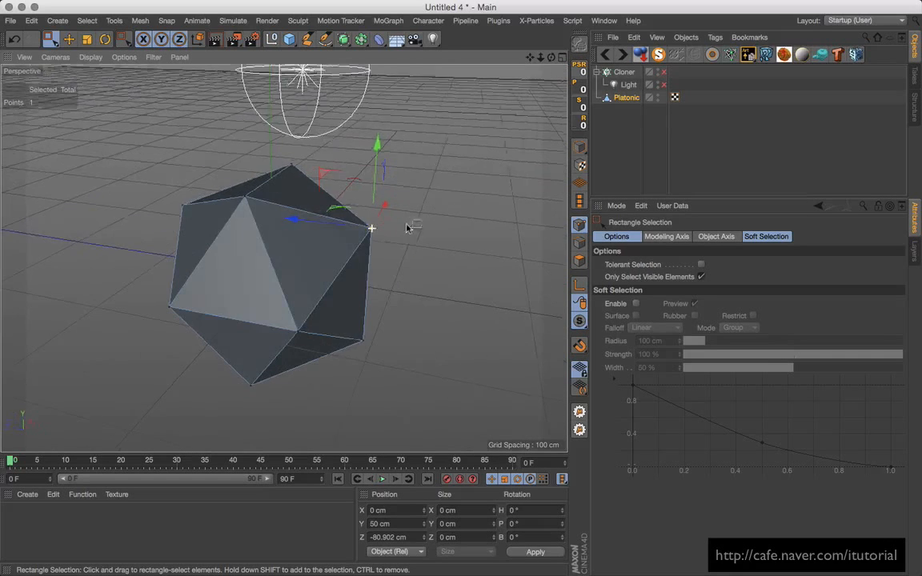
left_click(86, 20)
left_click(120, 358)
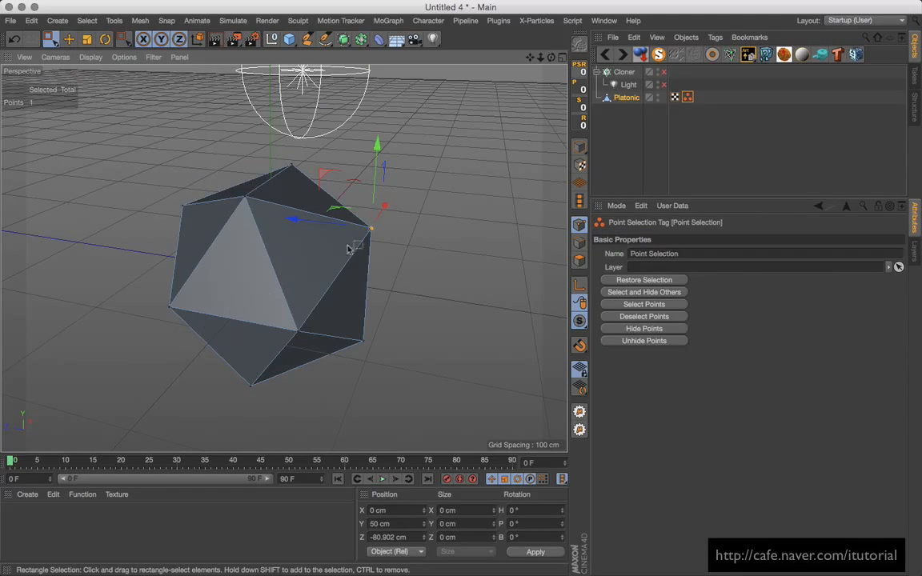
- Enable Tolerant Selection for Rectangle Selection, select one front edge of the Platonic and store it as an edge selection tag
left_click(579, 243)
left_click_drag(411, 269, 337, 271, "alt")
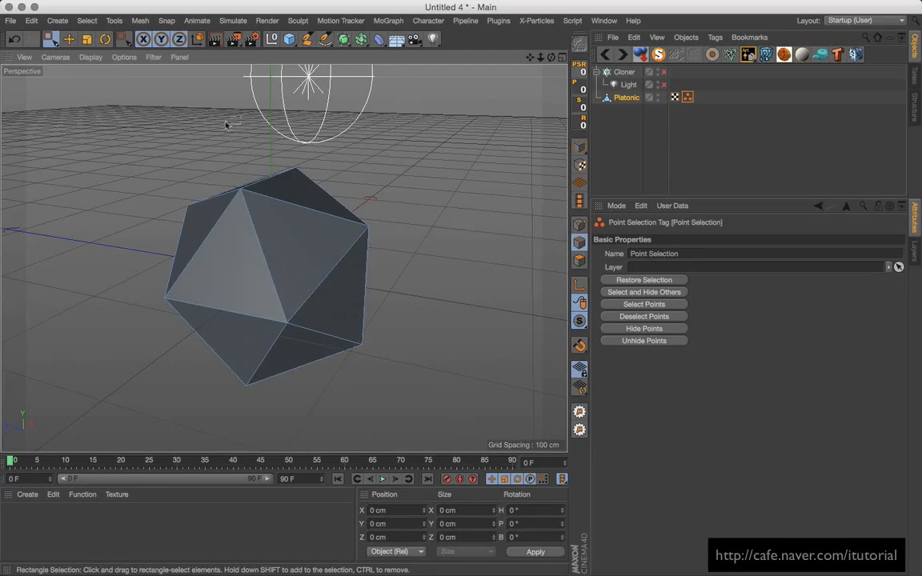
left_click(49, 39)
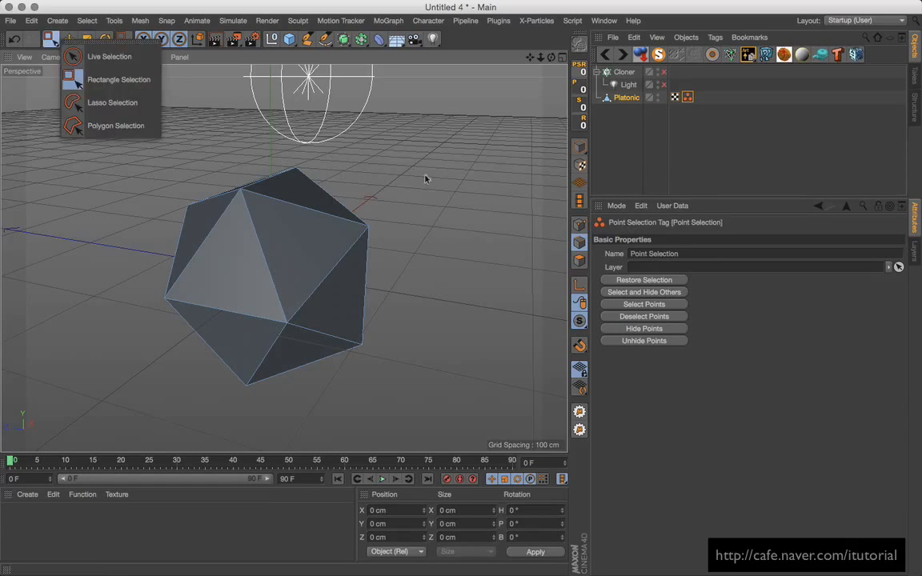
left_click(88, 80)
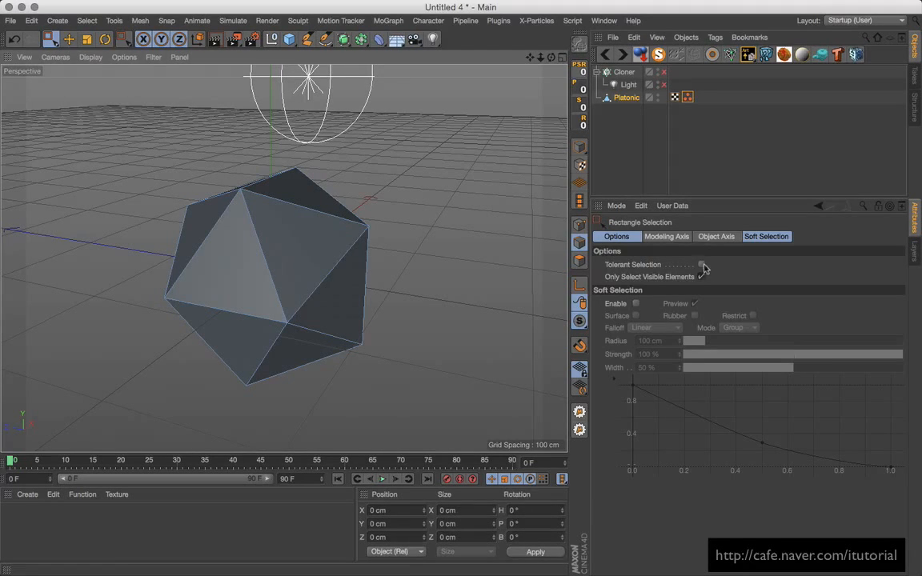
left_click(702, 265)
left_click(266, 250)
mouse_move(336, 253)
left_mouse_down("alt")
mouse_move(202, 288)
mouse_move(344, 260)
left_mouse_up("alt")
left_click(87, 20)
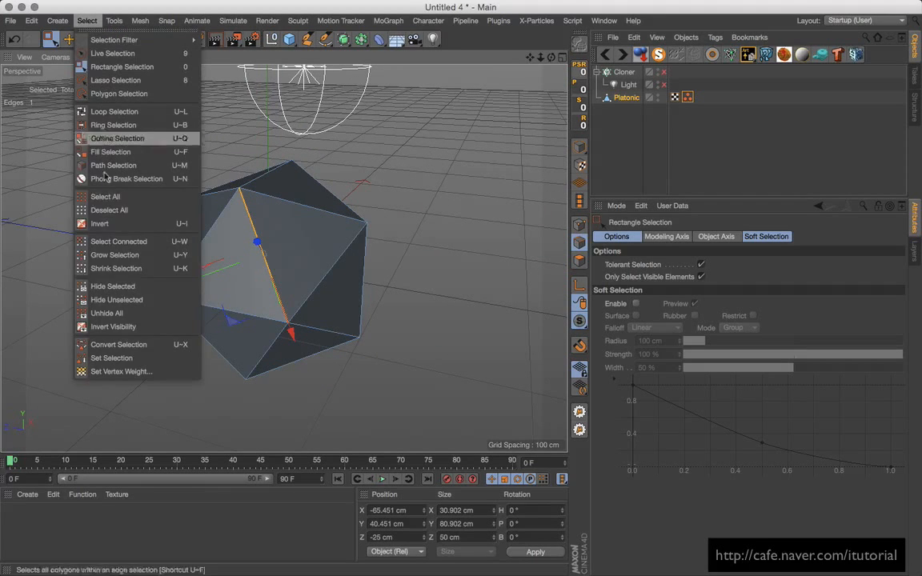
left_click(113, 358)
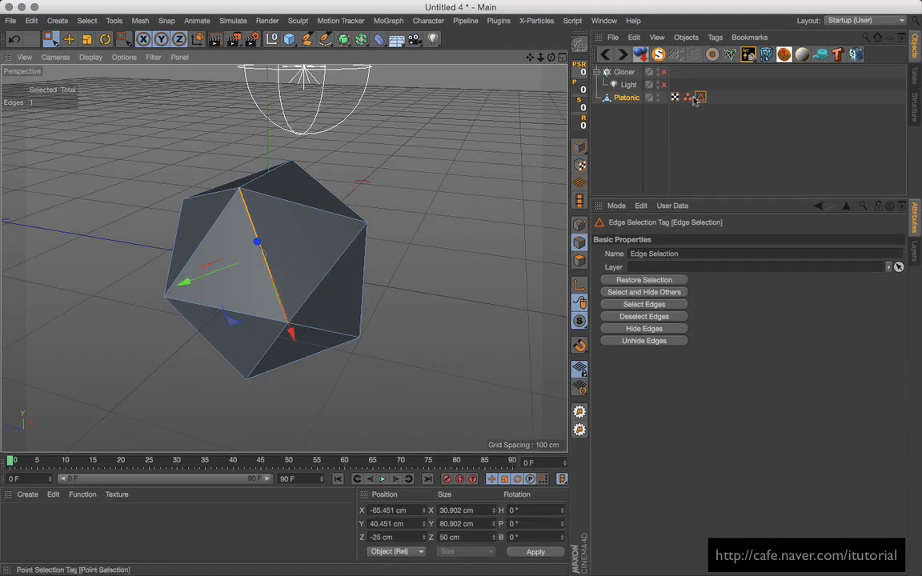
- Select one upper face of the Platonic and store it as a polygon selection tag
left_click(579, 260)
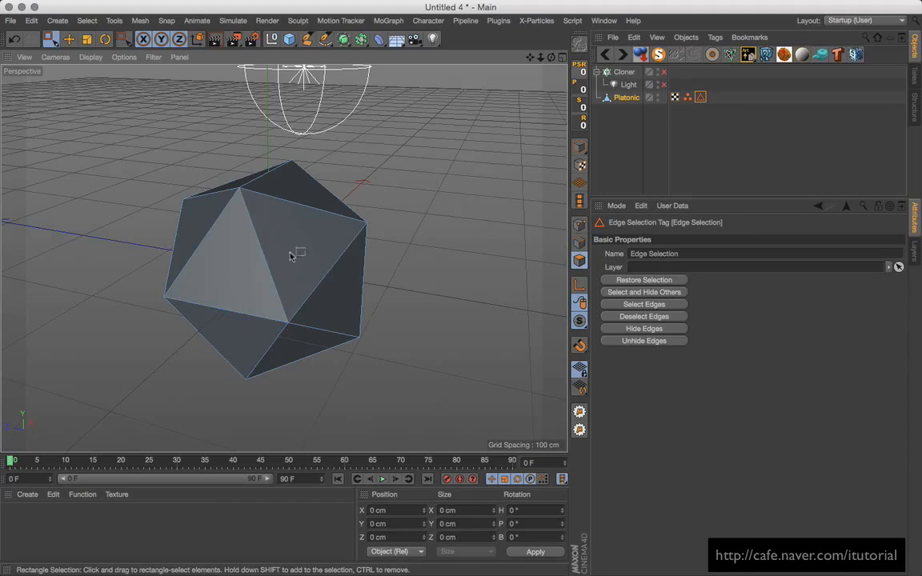
mouse_move(294, 253)
left_mouse_down("alt")
mouse_move(269, 267)
mouse_move(310, 201)
mouse_move(291, 251)
mouse_move(307, 260)
left_mouse_up("alt")
left_click(291, 198)
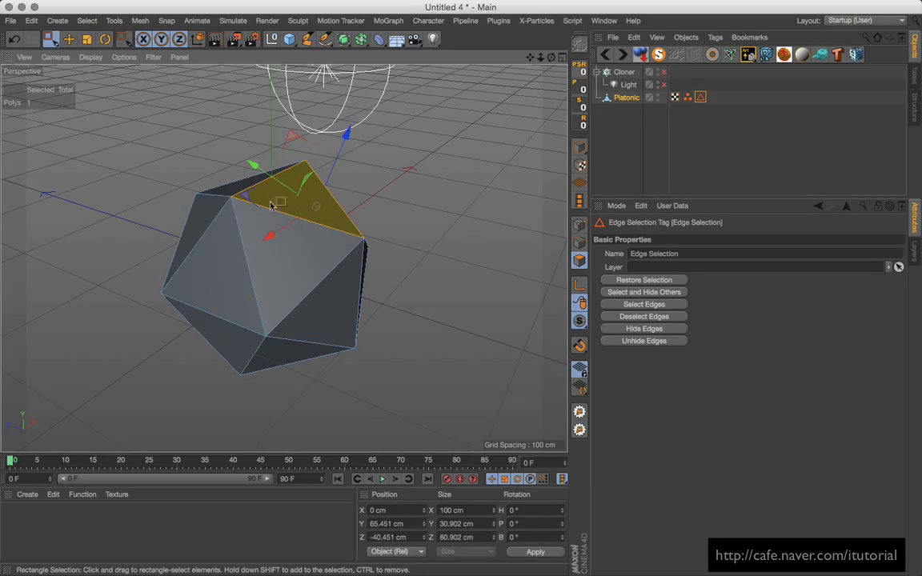
left_click(86, 20)
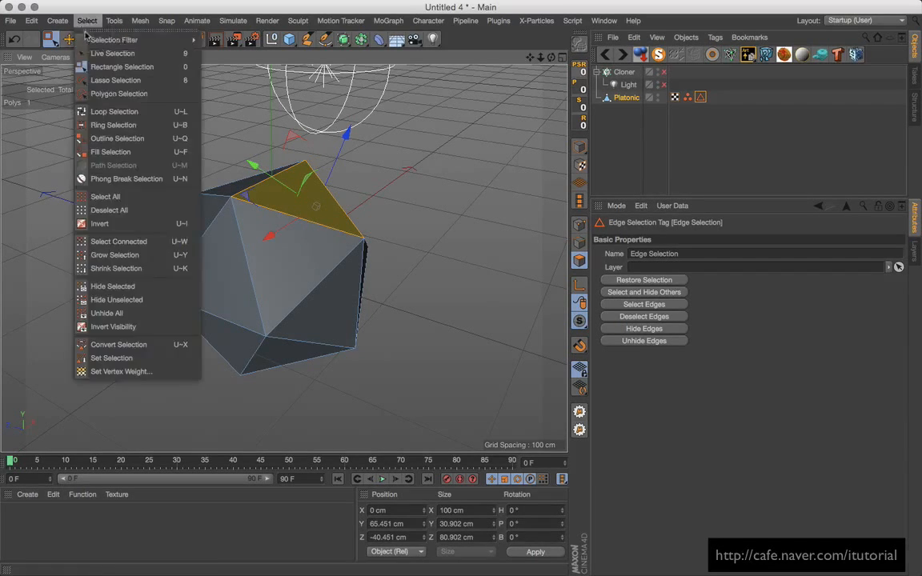
left_click(119, 358)
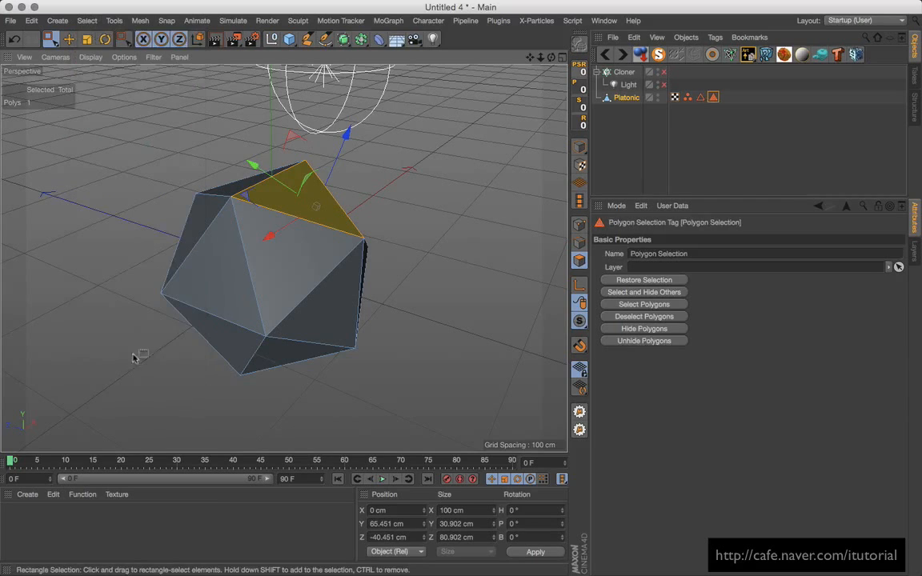
- Re-enable the Cloner and its Light, and limit the vertex clones to the Platonic's Point Selection tag
left_click(663, 72)
left_click(624, 72)
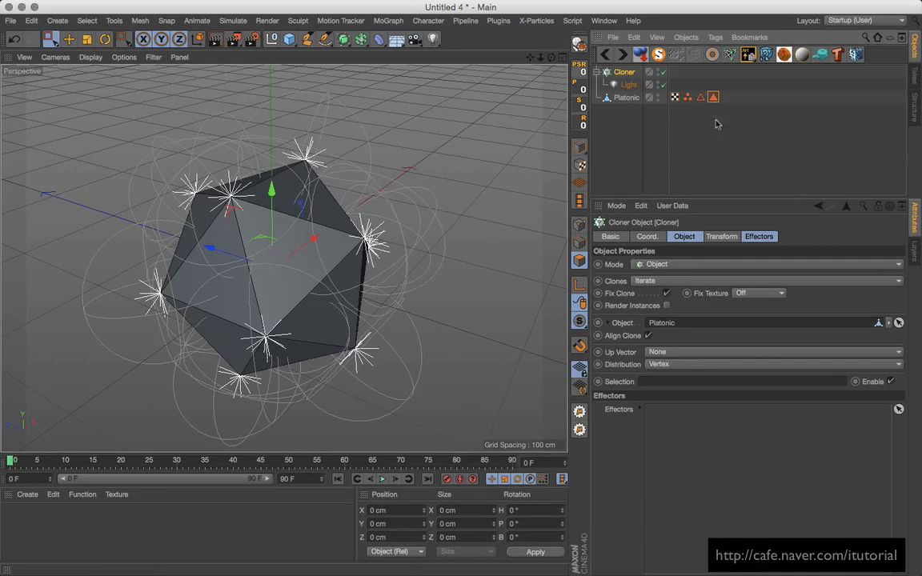
left_click_drag(687, 97, 655, 381)
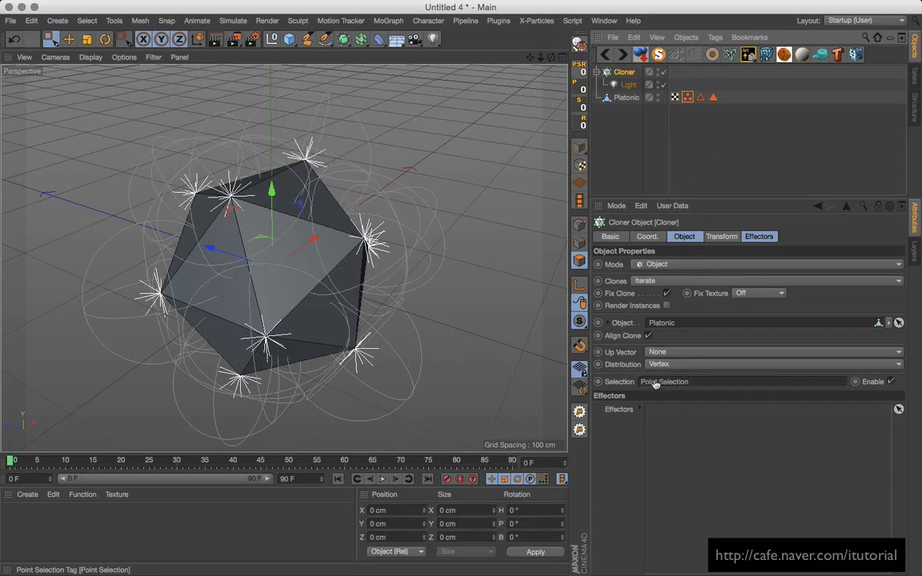
left_click_drag(493, 323, 403, 247, "alt")
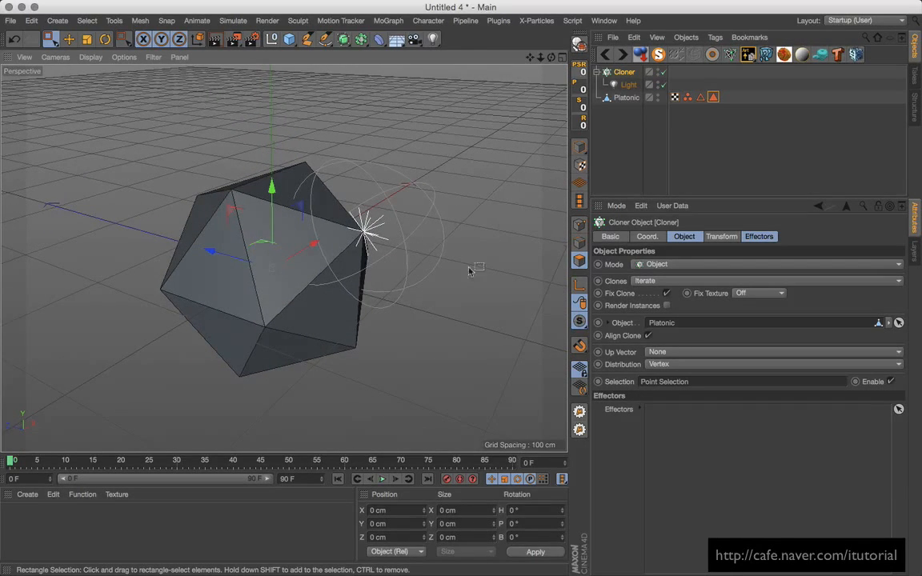
- Change the Cloner's distribution to Edge and replace its selection with the Platonic's Edge Selection tag
left_click(676, 365)
left_click(660, 389)
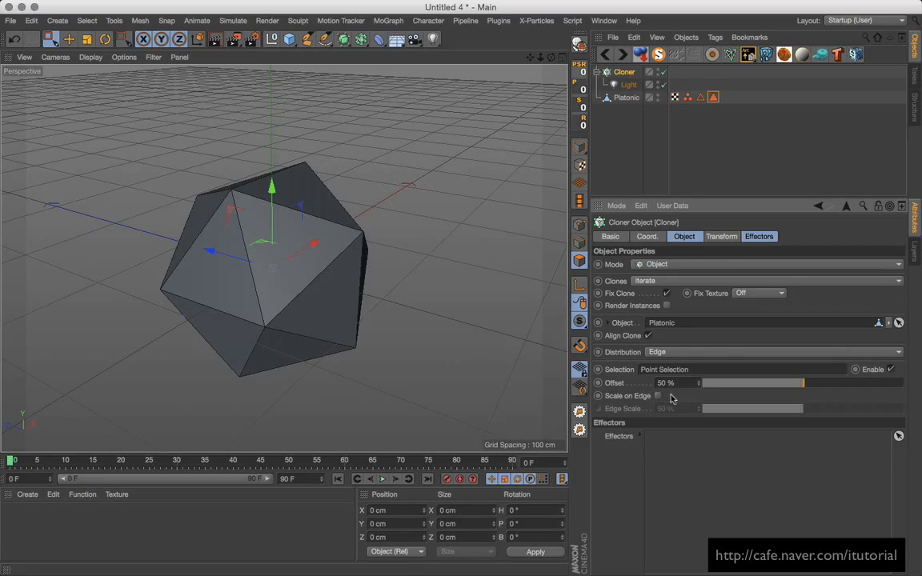
left_click(703, 369)
left_click(717, 397)
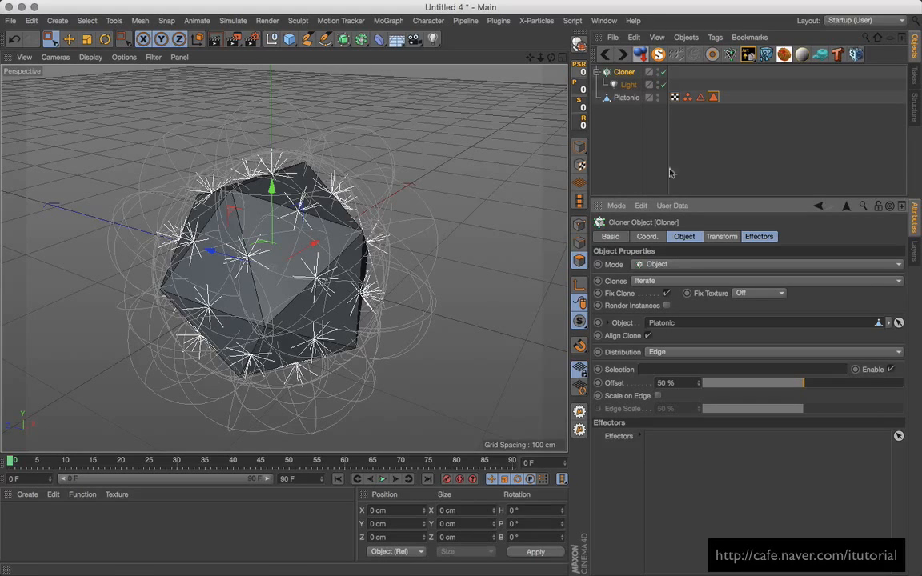
left_click_drag(700, 97, 664, 369)
left_click_drag(379, 304, 328, 330, "alt")
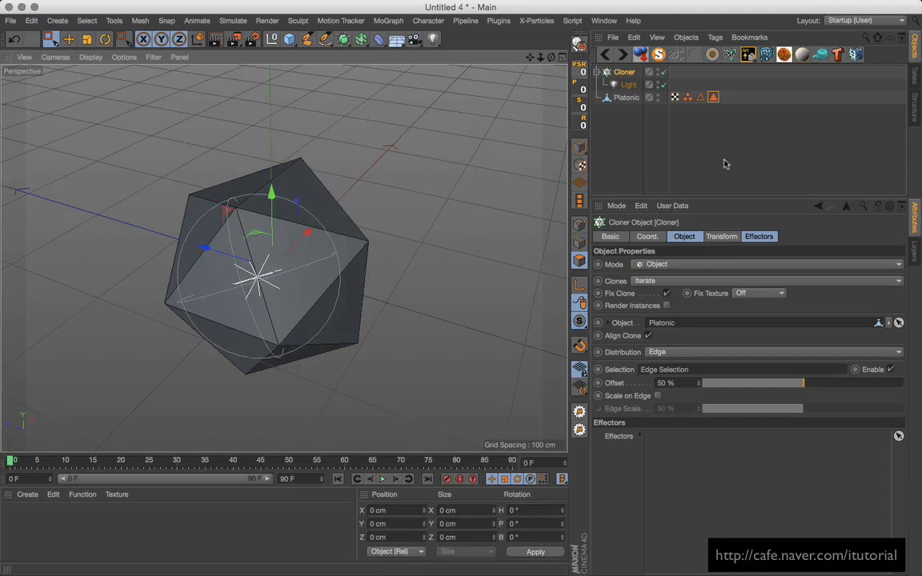
- Change the Cloner's distribution to Polygon Center and limit it to the Platonic's Polygon Selection tag
left_click(680, 352)
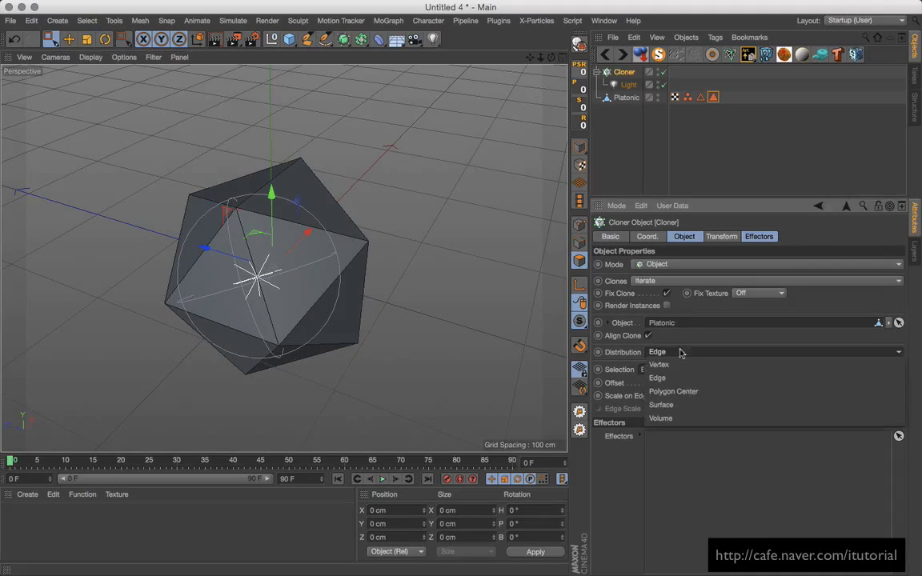
left_click(676, 390)
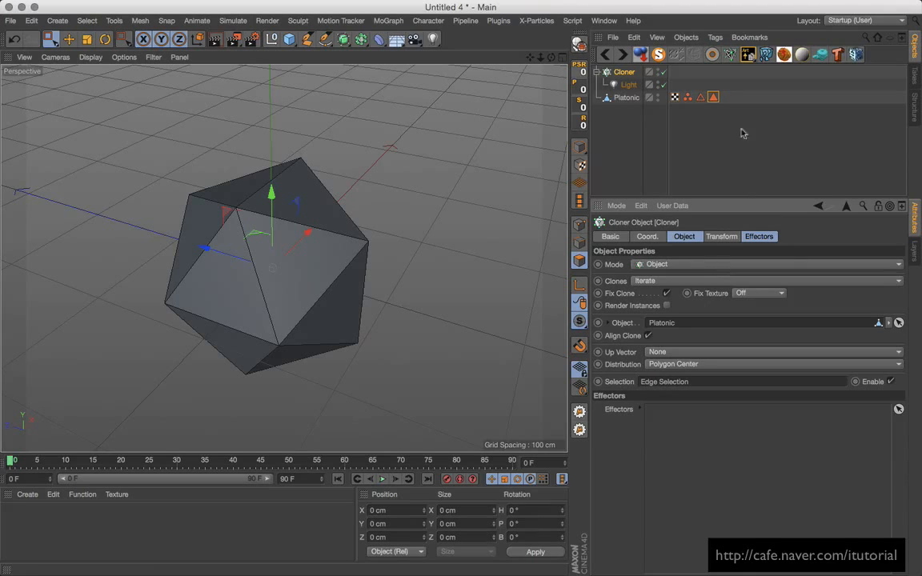
left_click_drag(713, 97, 664, 382)
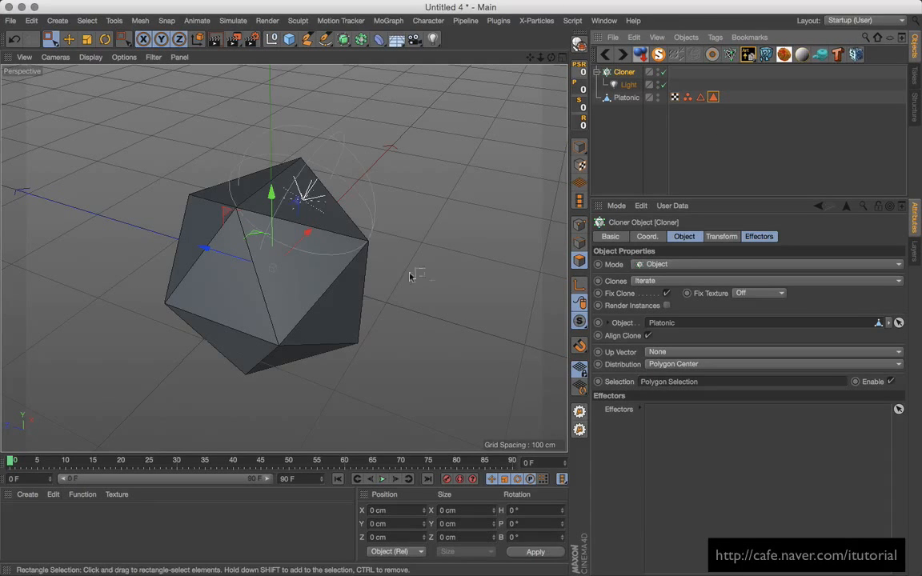
left_click_drag(409, 277, 379, 274, "alt")
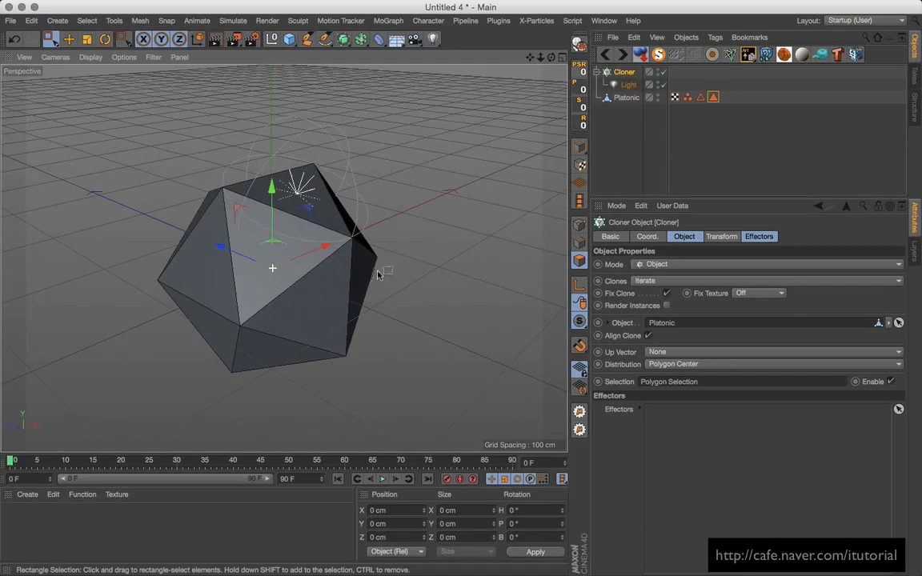
- Return to Model mode, add a MoGraph Random effector and make it a child of the Platonic
left_click(626, 97)
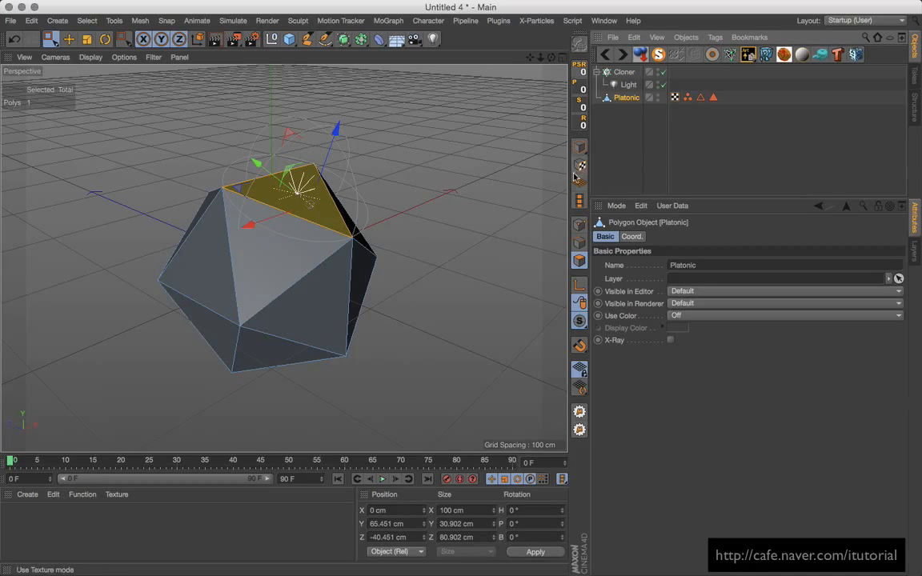
left_click(579, 146)
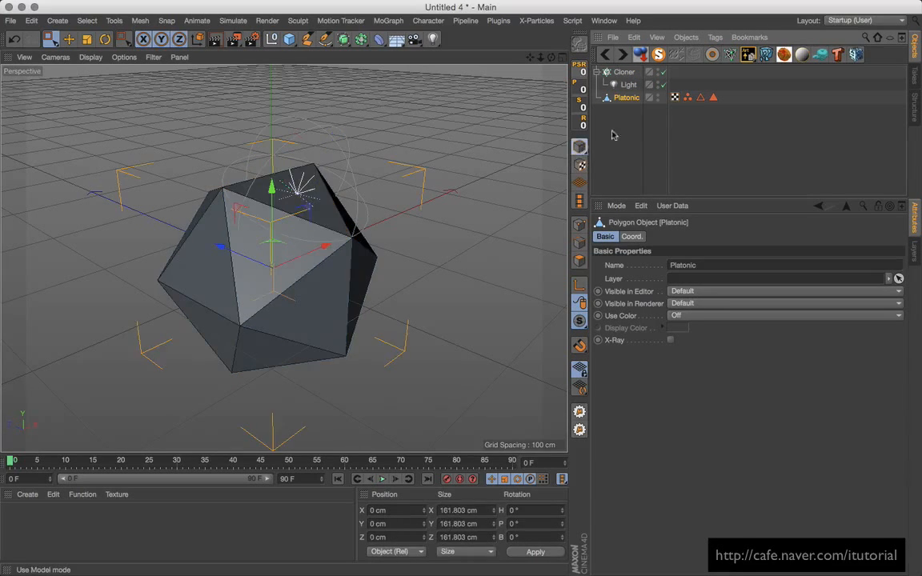
left_click(390, 21)
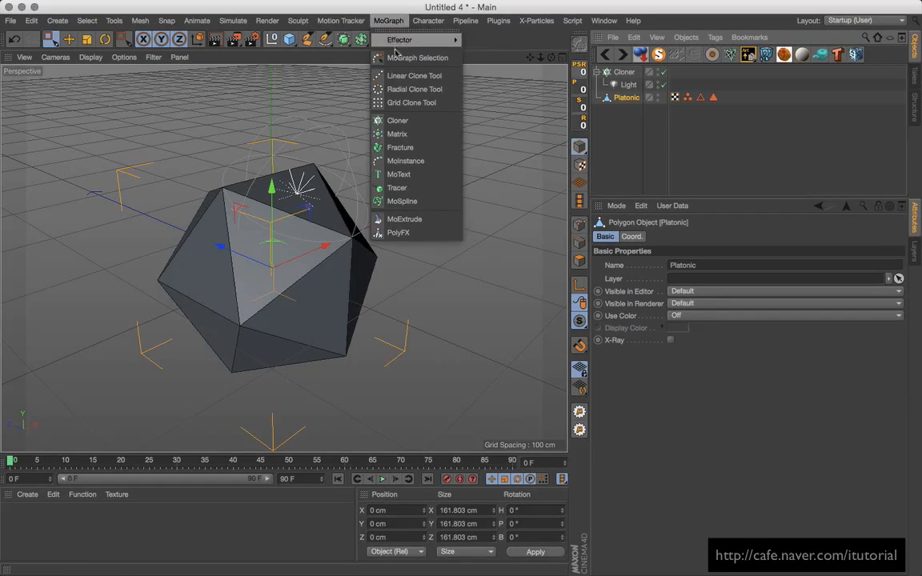
mouse_move(432, 39)
left_click(489, 143)
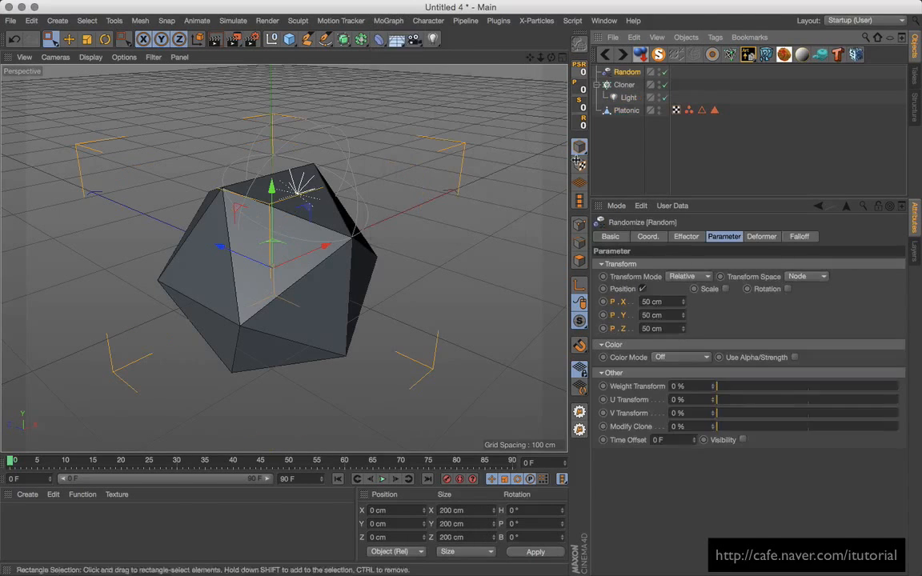
left_click_drag(625, 72, 628, 114)
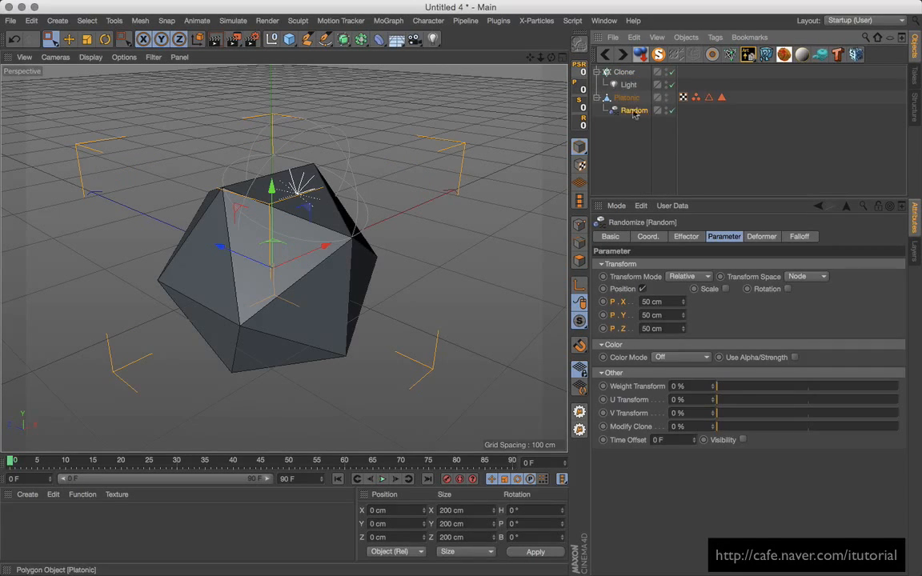
- Set the Random effector's deformation to Polygon
left_click(761, 237)
left_click(668, 264)
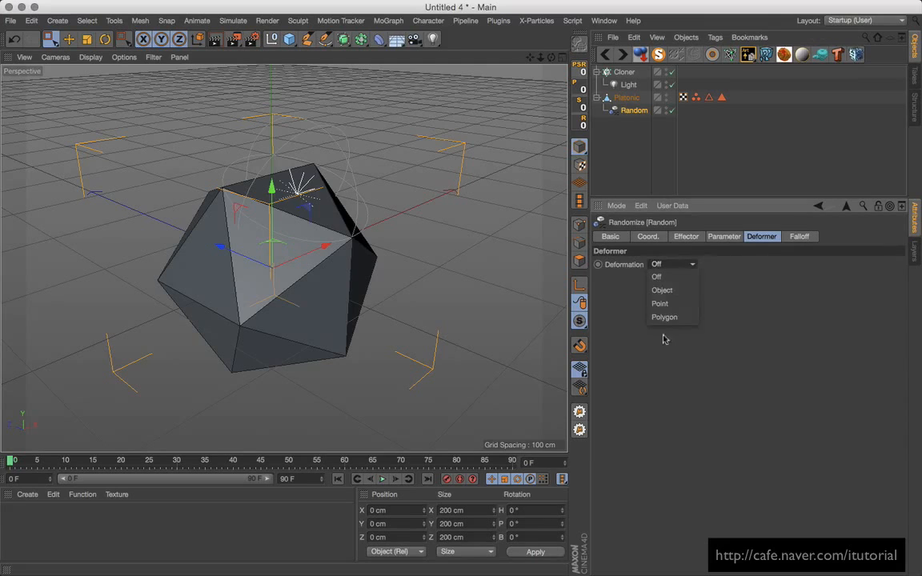
left_click(671, 317)
- Try a larger X position offset for the Random effector, and undo the last change
left_click(688, 237)
left_click(724, 236)
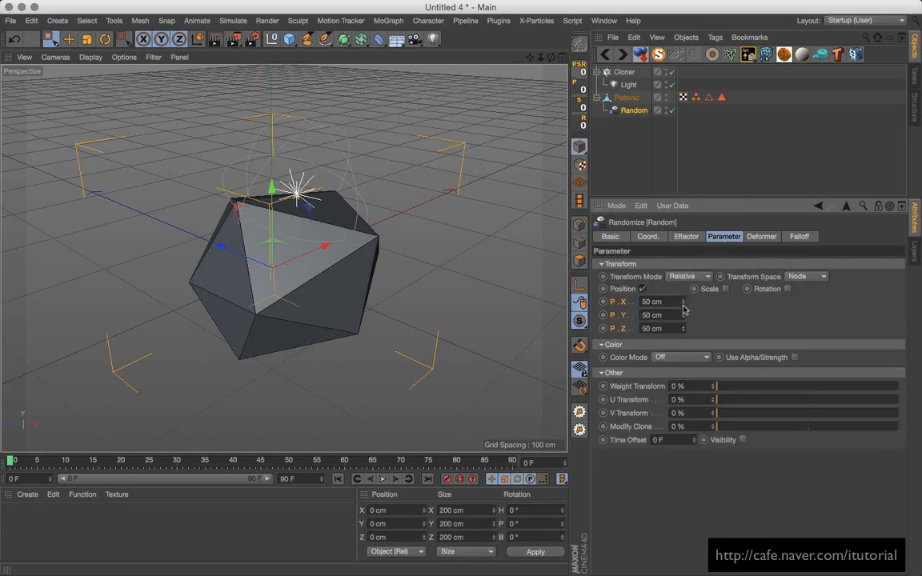
left_click_drag(683, 302, 685, 256)
key("super+z")
- Set the Random effector's random mode to Noise and enable Indexed
left_click(685, 238)
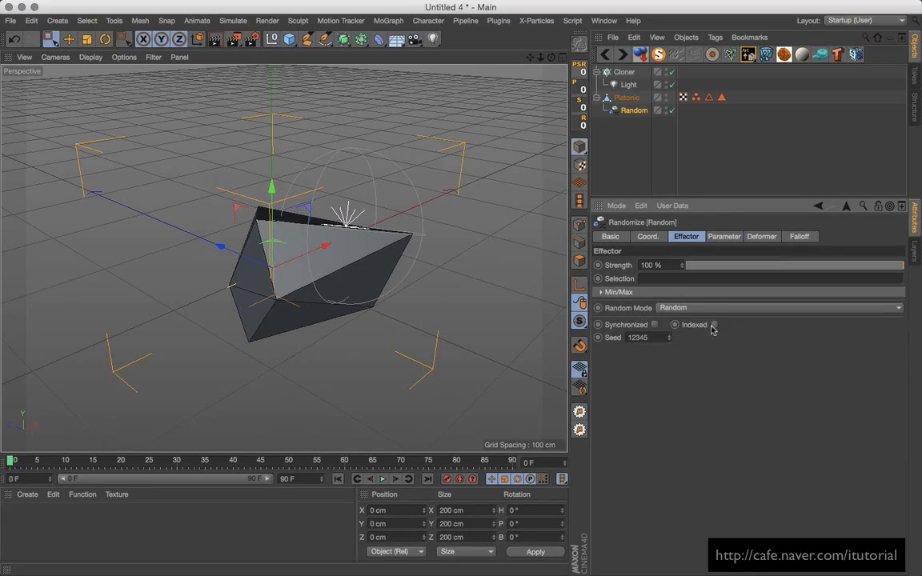
left_click(696, 308)
left_click(695, 347)
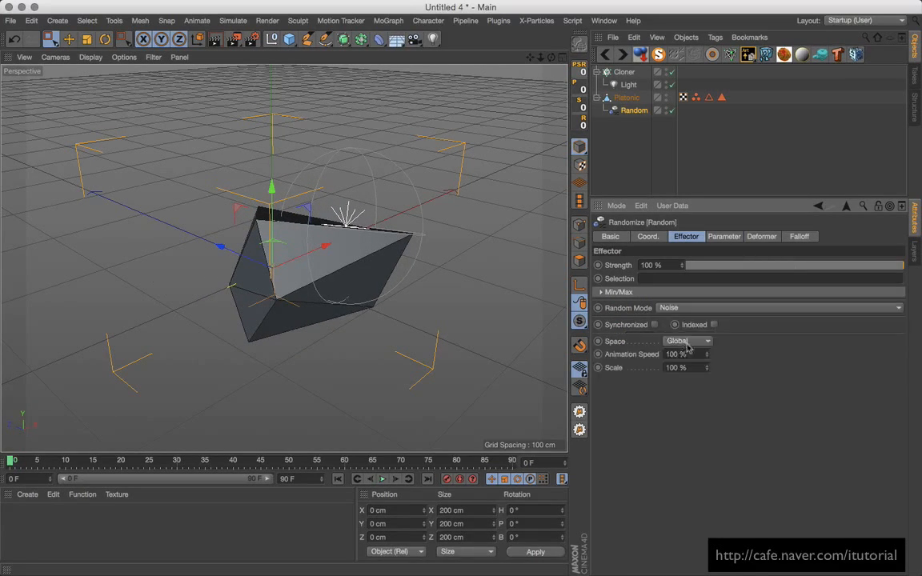
left_click(714, 325)
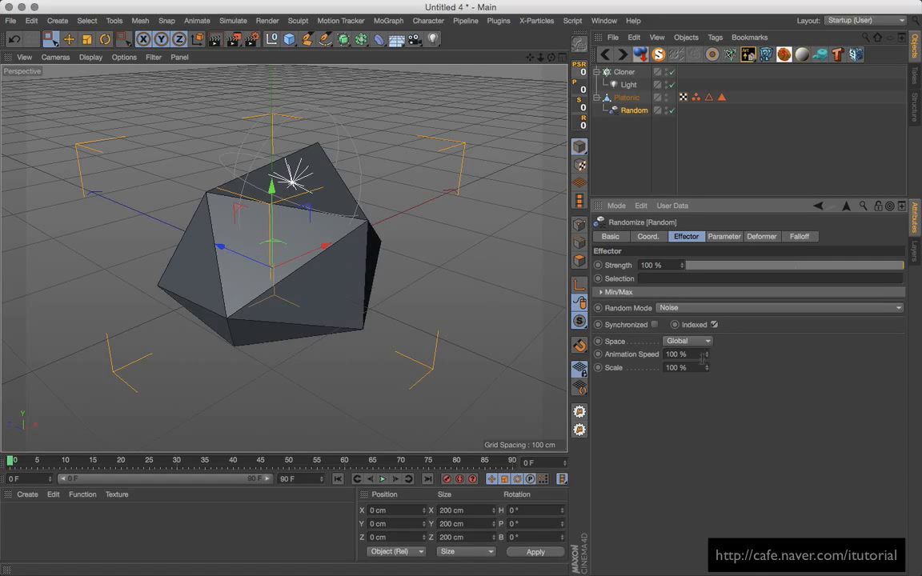
- Set the Random effector's noise scale to 44% and its animation speed to 45%
left_click_drag(706, 367, 702, 402)
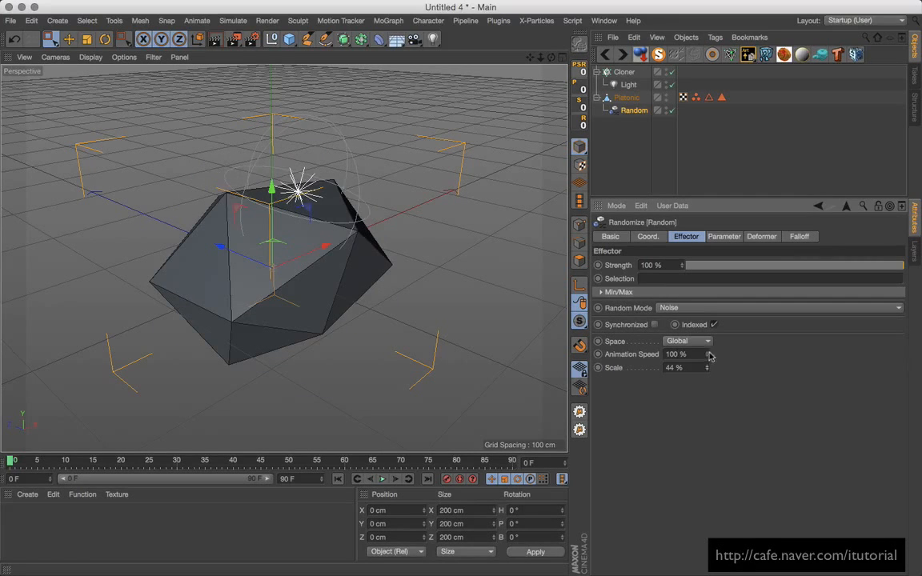
left_click_drag(707, 354, 706, 384)
left_click_drag(391, 304, 370, 422, "alt")
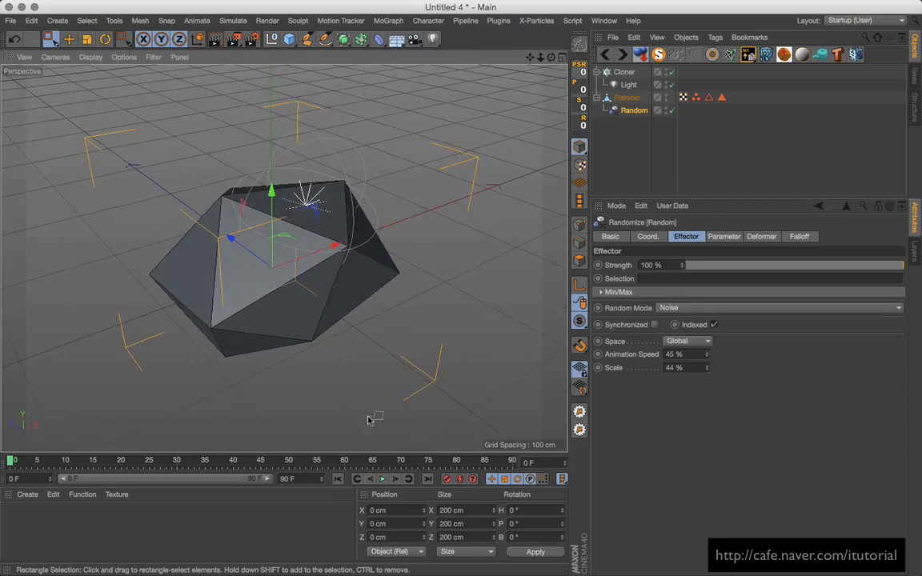
- Play the animation and examine from several angles how the light follows the deforming Platonic, ending on the first frame
left_click(383, 478)
left_click_drag(318, 318, 376, 353, "alt")
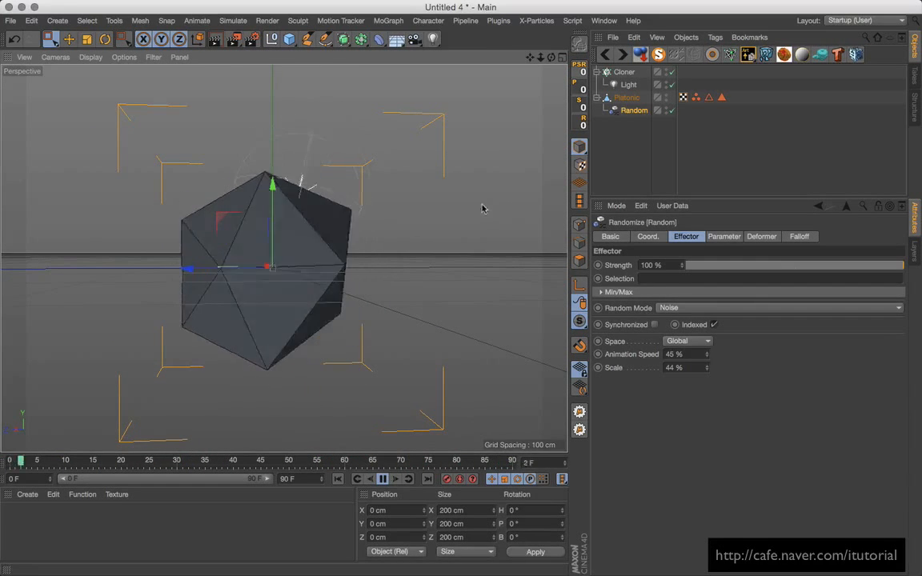
left_click_drag(378, 315, 313, 320, "alt")
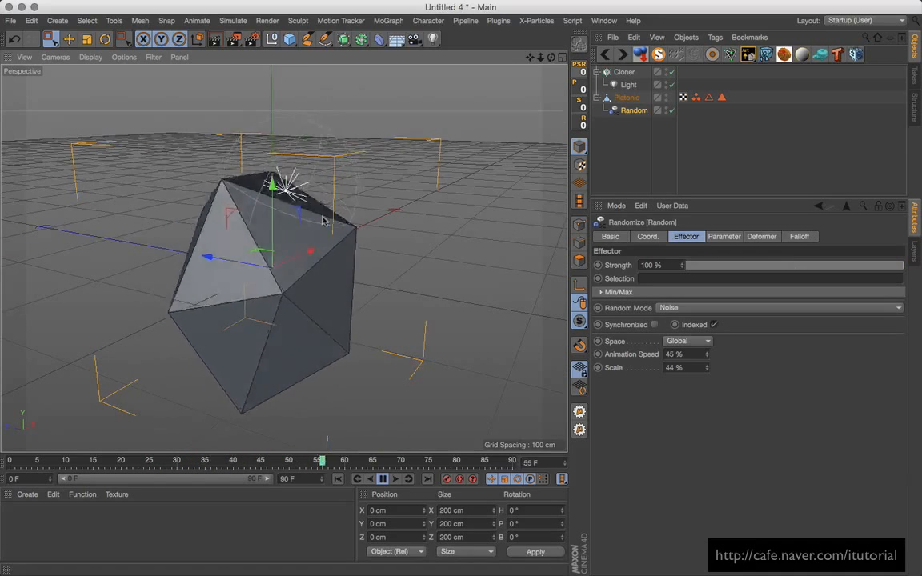
left_click_drag(383, 290, 365, 293, "alt")
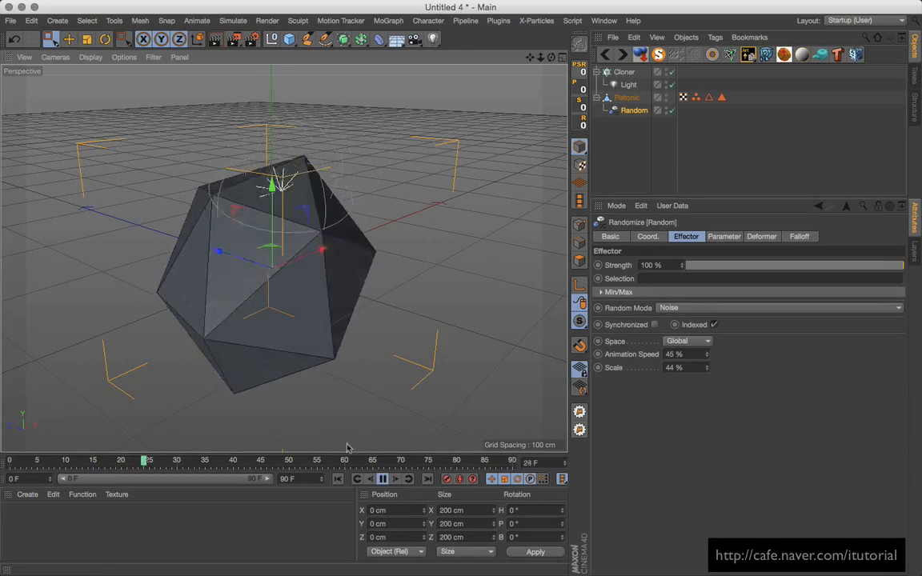
left_click(383, 478)
left_click(337, 479)
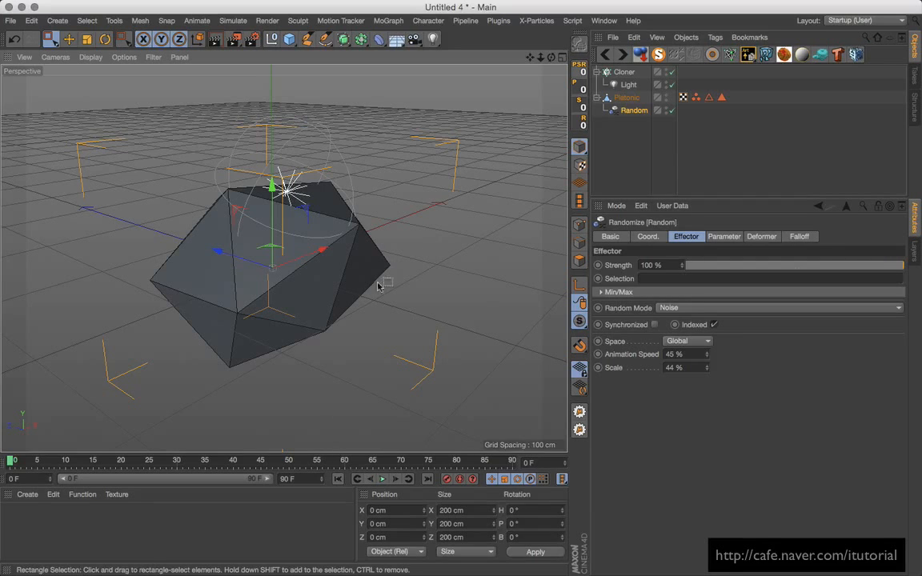
left_click_drag(381, 257, 289, 277, "alt")
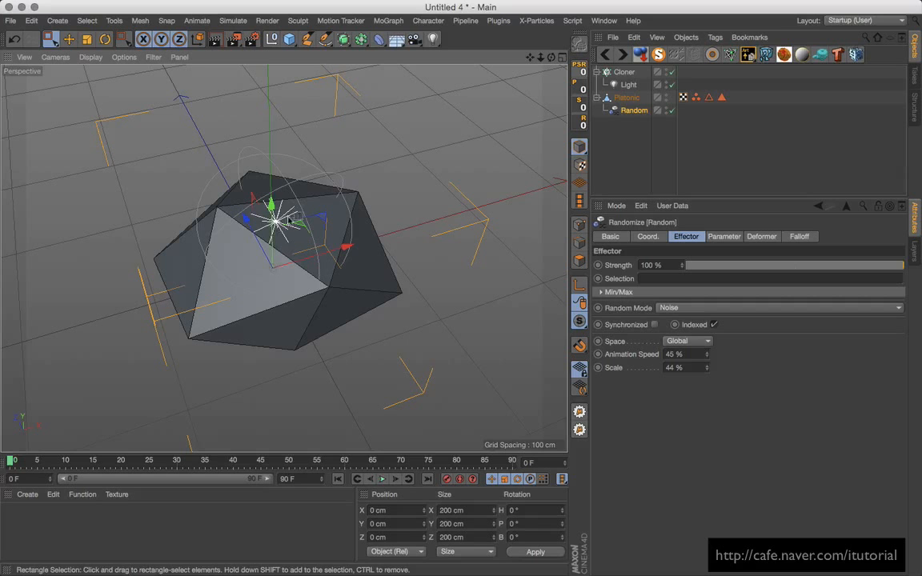
left_click_drag(309, 432, 382, 405, "alt")
left_click(381, 478)
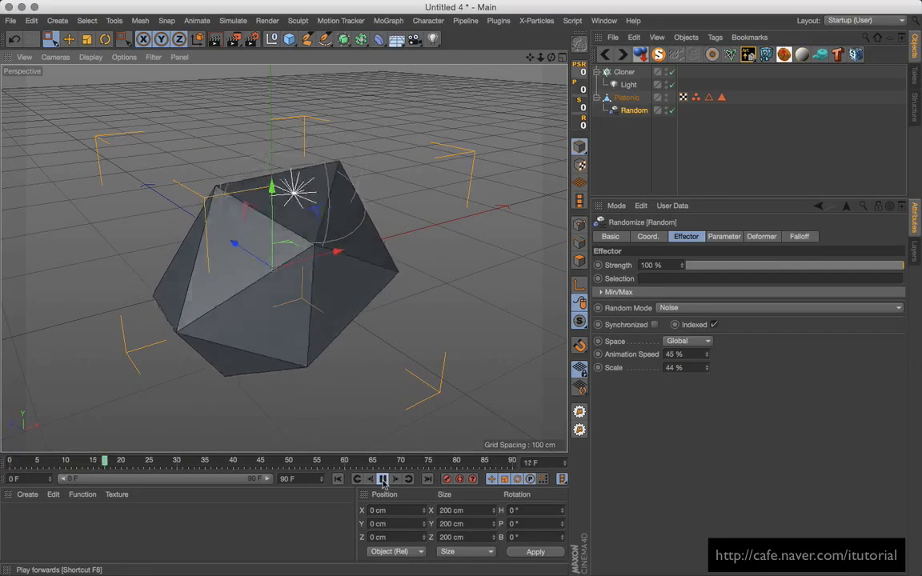
left_click(382, 480)
left_click(338, 479)
left_click_drag(313, 200, 308, 222, "alt")
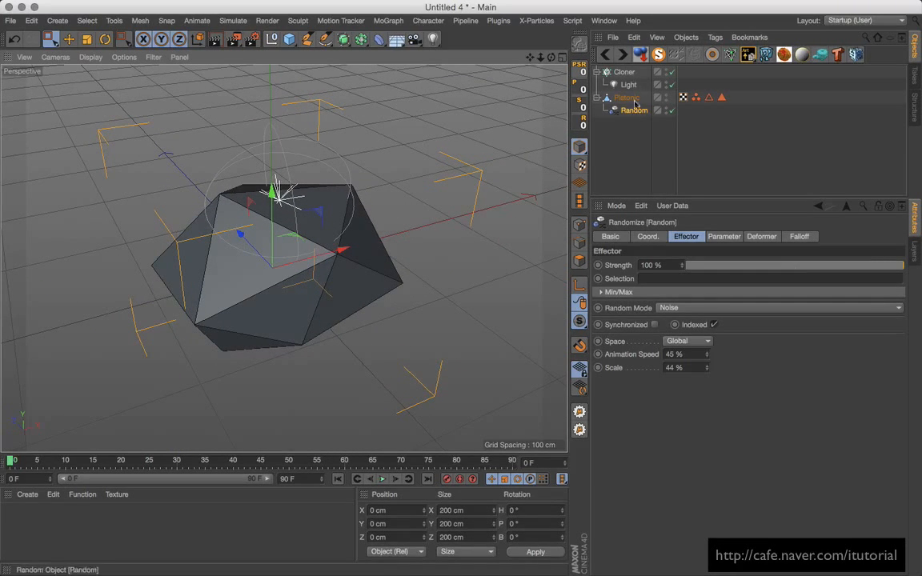
- Move the Cloner with its light below the Platonic and its Random effector in the object hierarchy
left_click_drag(634, 110, 623, 95)
left_click(643, 125)
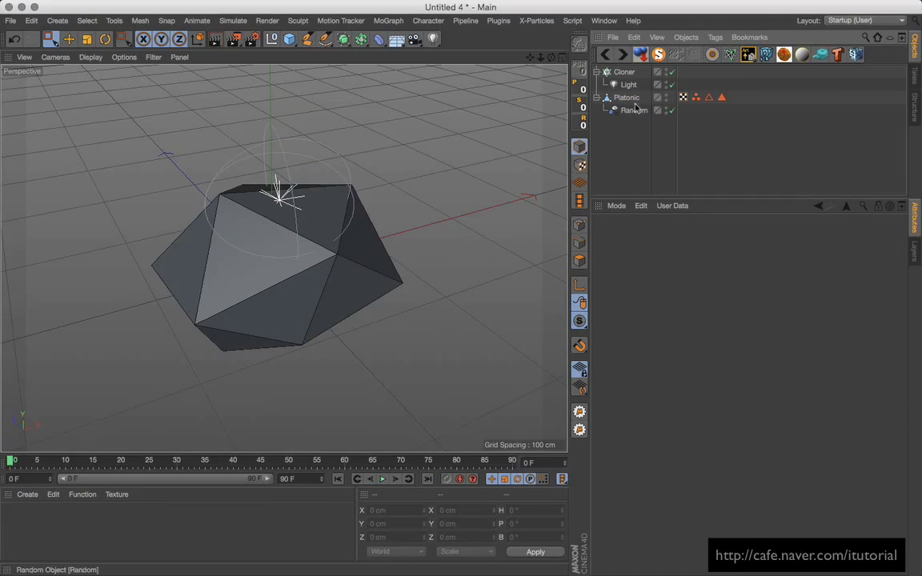
left_click(626, 97)
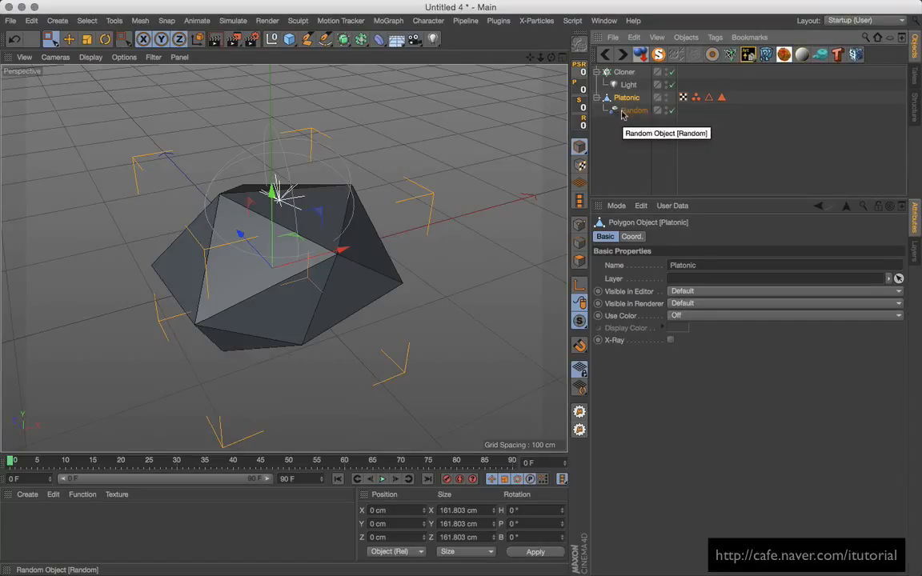
left_click(624, 112)
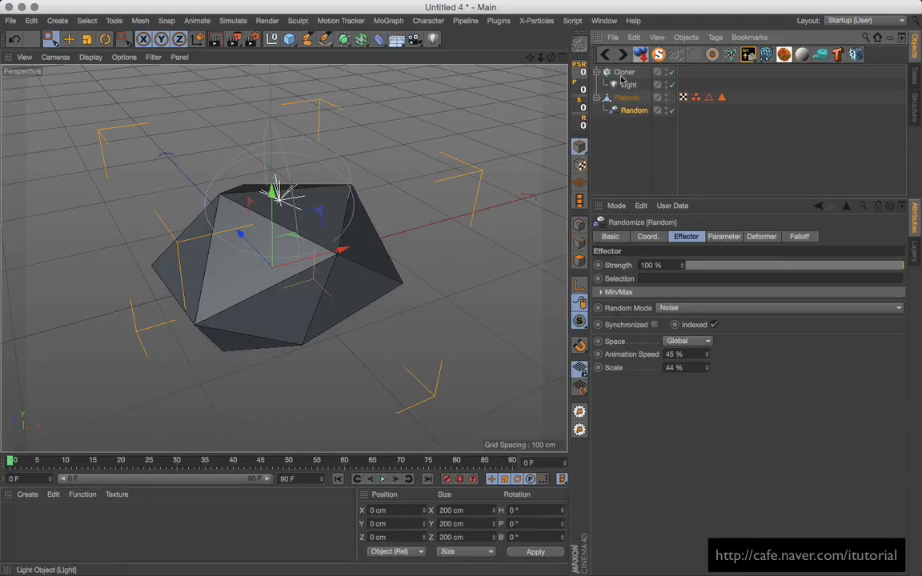
left_click_drag(624, 74, 632, 119)
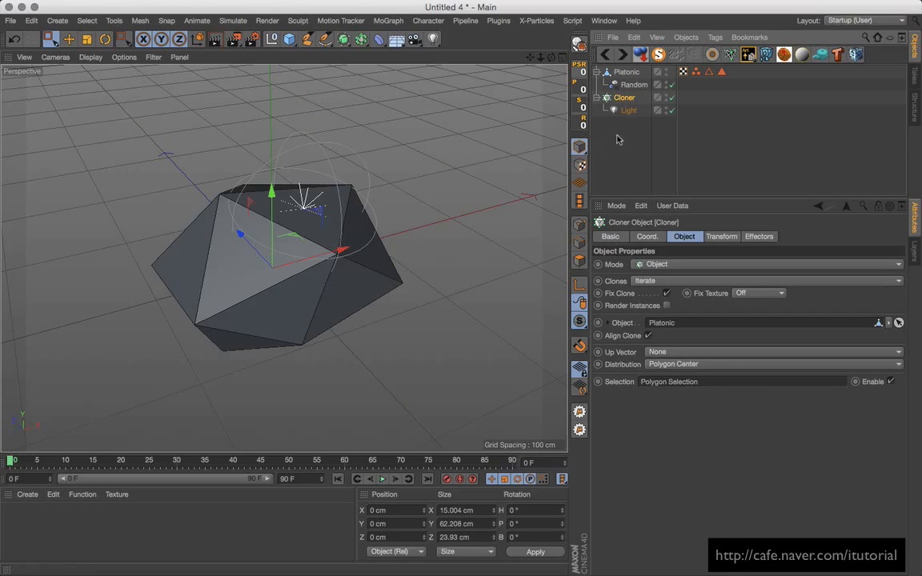
- Play the animation to check the light's position on the selected polygon, and return to the first frame
left_click(383, 479)
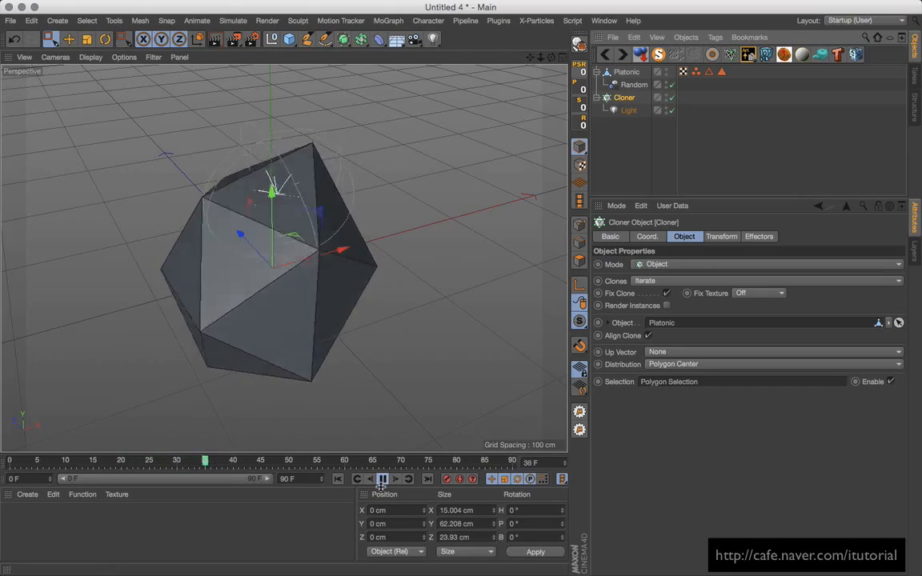
left_click(383, 479)
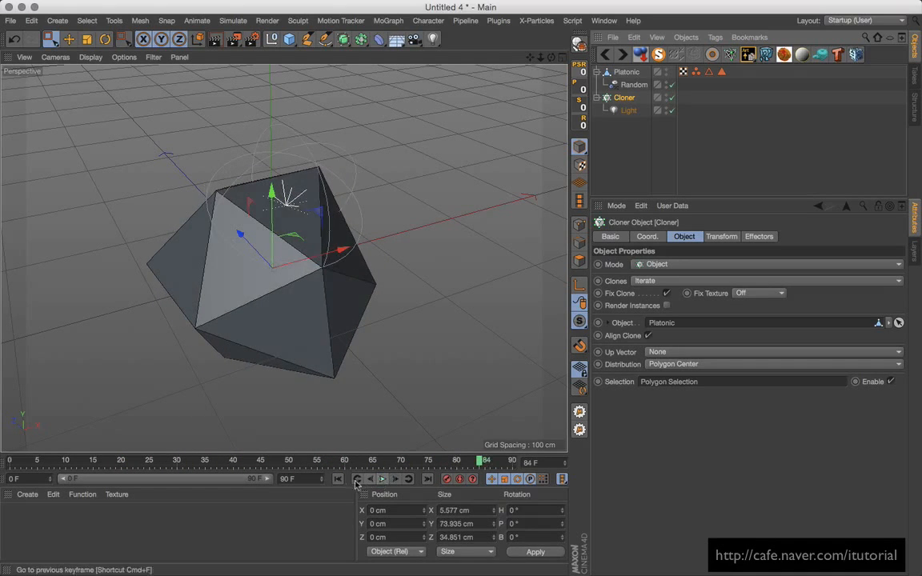
left_click(338, 480)
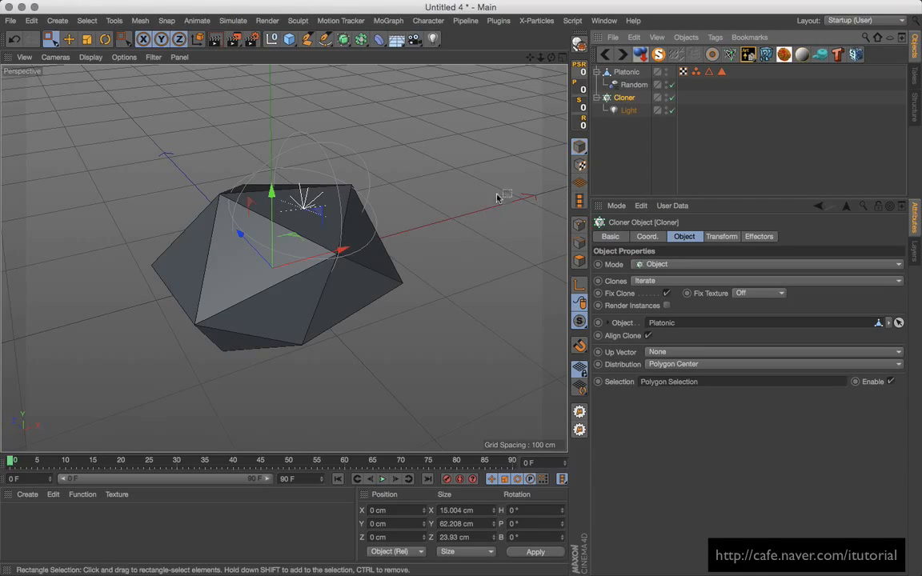
- Reread the forum question about lights following objects in the browser, and create a new project in Cinema 4D
key("super+Tab")
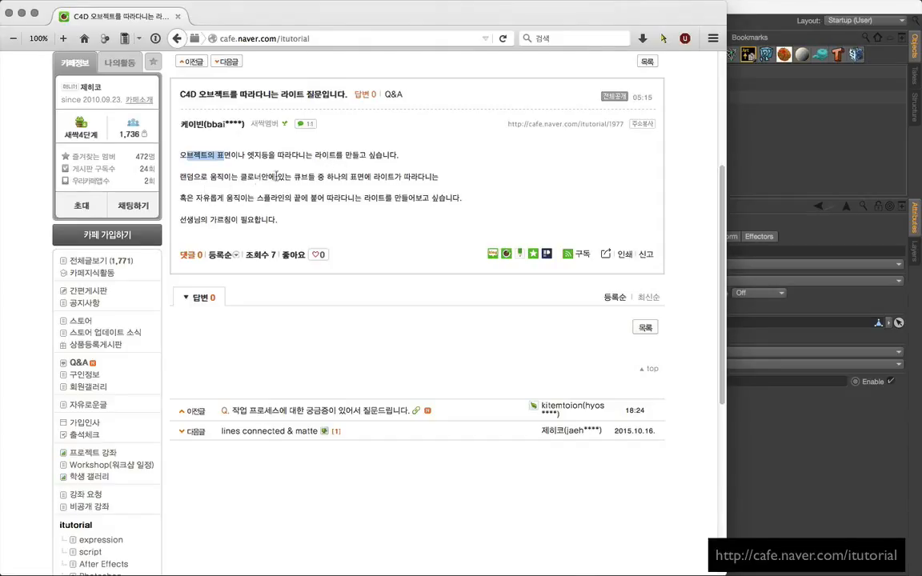
left_click(743, 158)
left_click(10, 20)
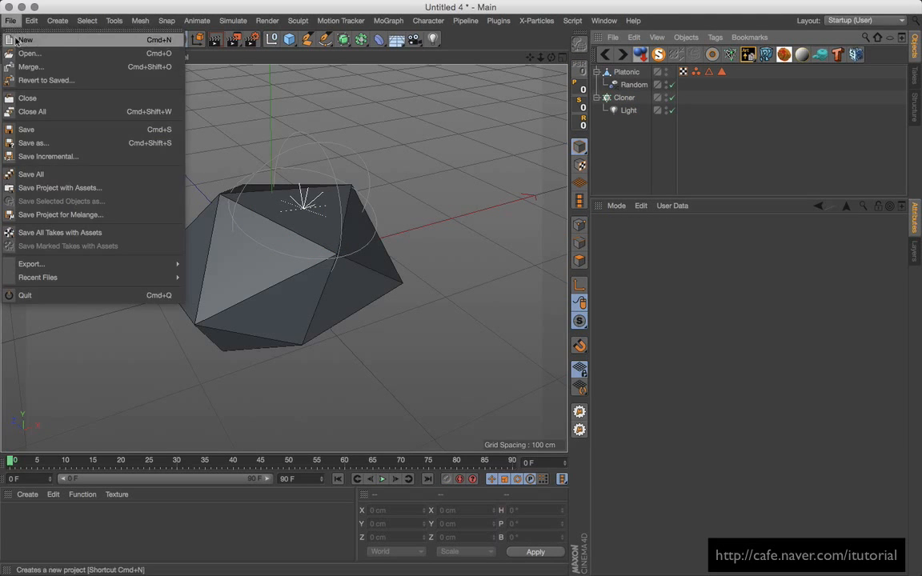
left_click(24, 40)
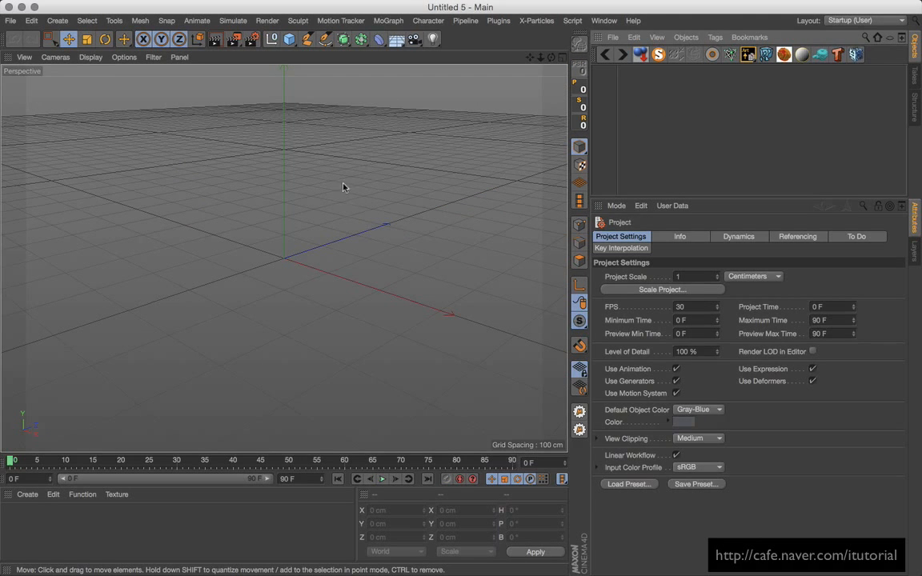
- Add a cube and set its X, Y and Z sizes to 20 cm
mouse_move(343, 187)
left_mouse_down("alt")
mouse_move(331, 218)
mouse_move(353, 218)
mouse_move(349, 204)
left_mouse_up("alt")
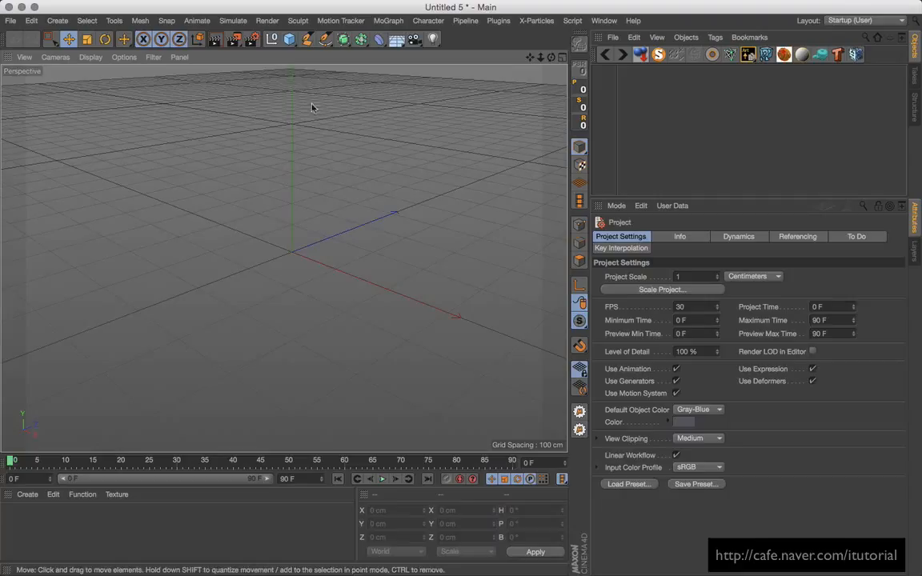
left_click(290, 40)
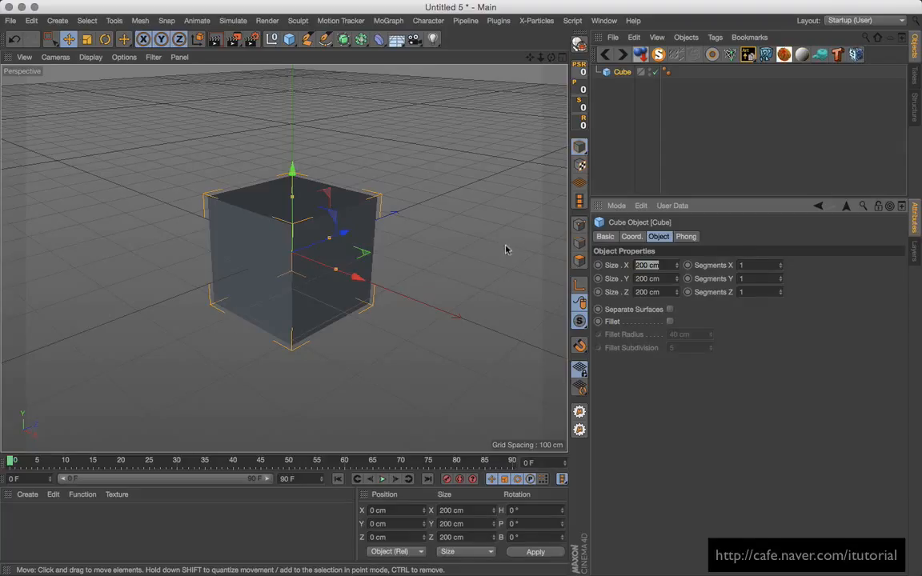
type("20")
key("Tab")
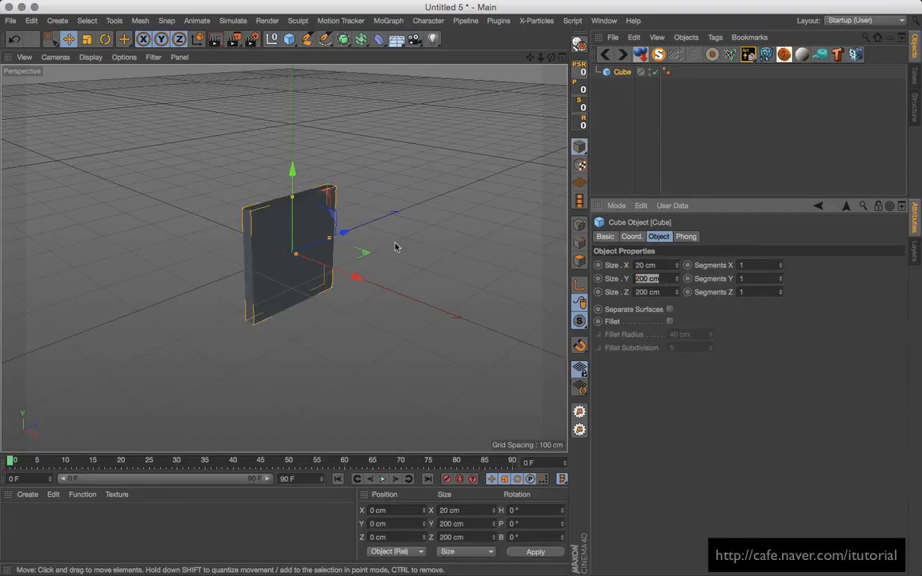
type("20")
key("Tab")
type("20")
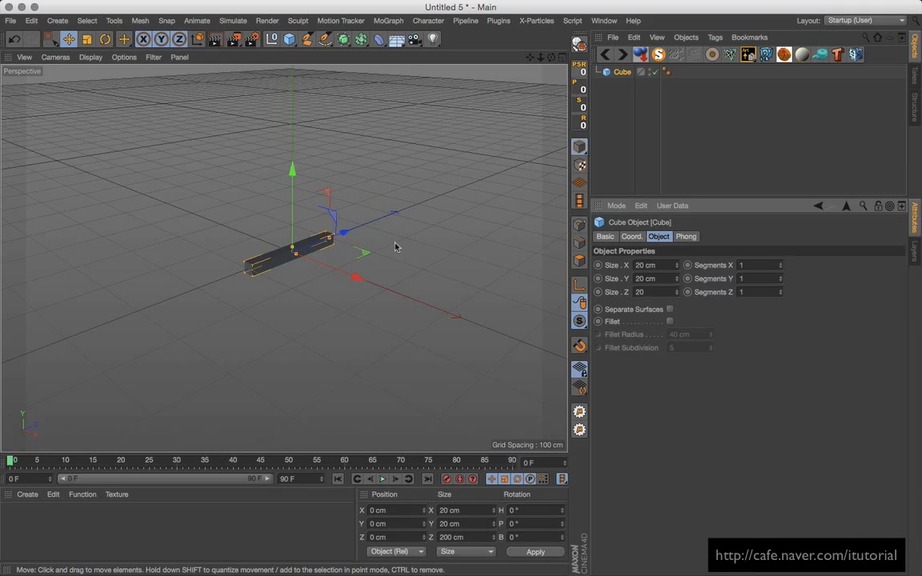
key("Return")
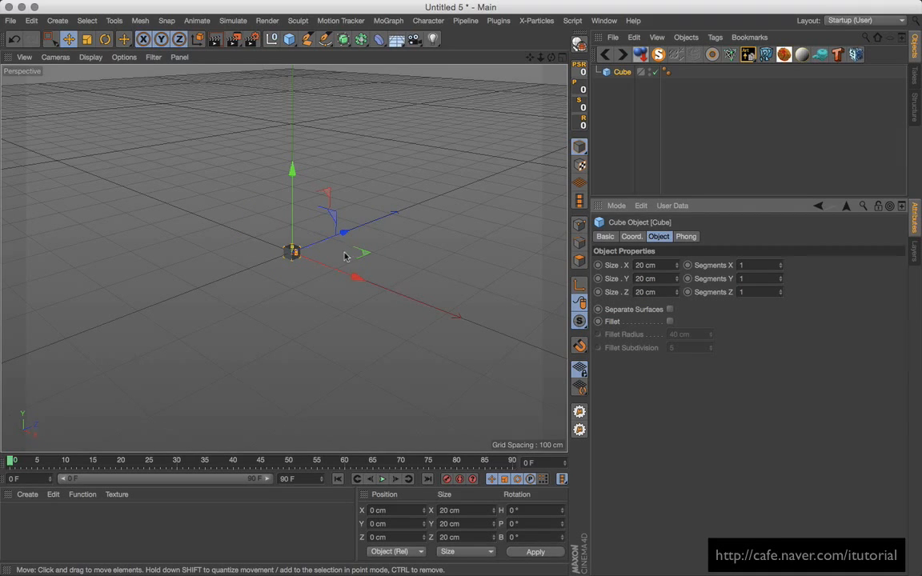
- Put the cube into a new Cloner and set the Cloner's mode to Grid Array
left_click_drag(346, 254, 342, 262, "alt")
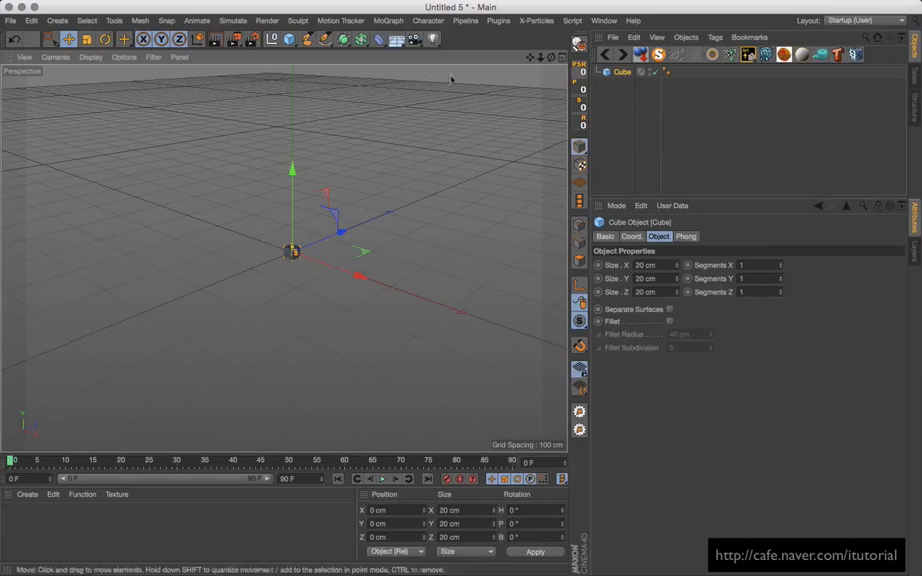
left_click(388, 20)
mouse_move(400, 47)
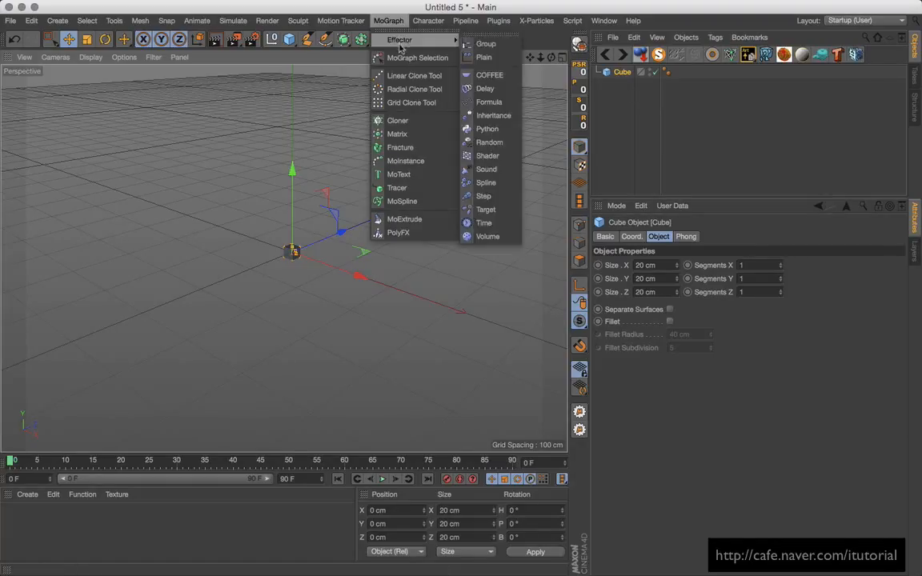
left_click(404, 123)
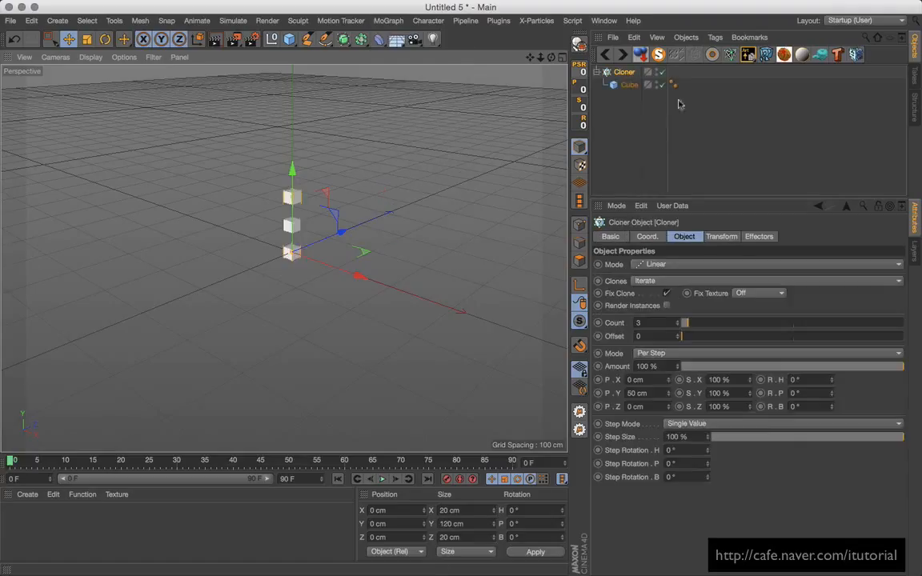
left_click(672, 264)
left_click(656, 317)
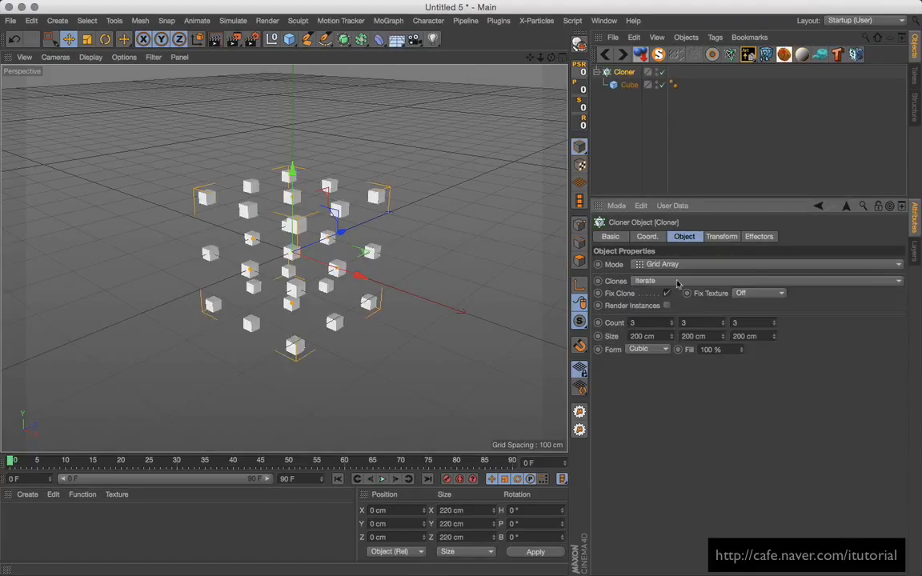
- Apply a Random effector to the Cloner of cubes
left_click(388, 21)
mouse_move(401, 42)
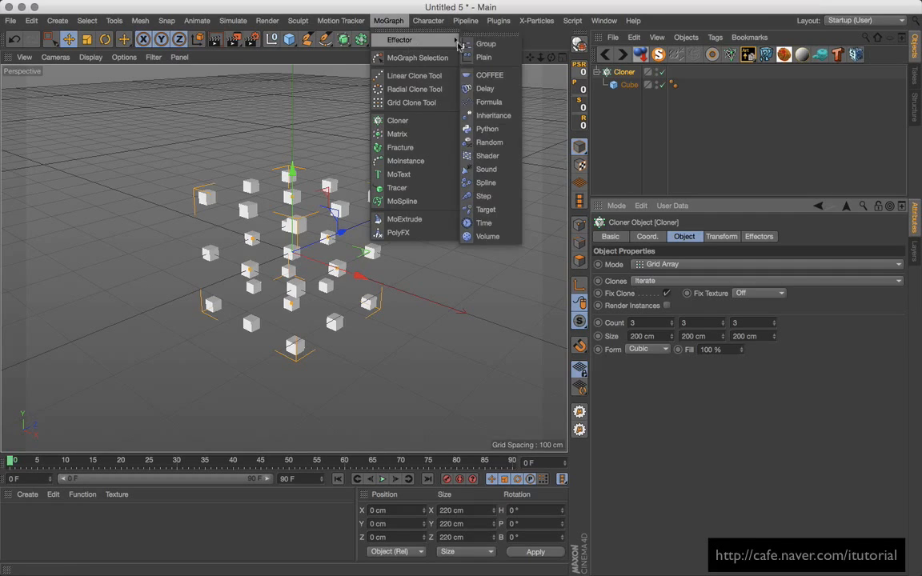
left_click(490, 141)
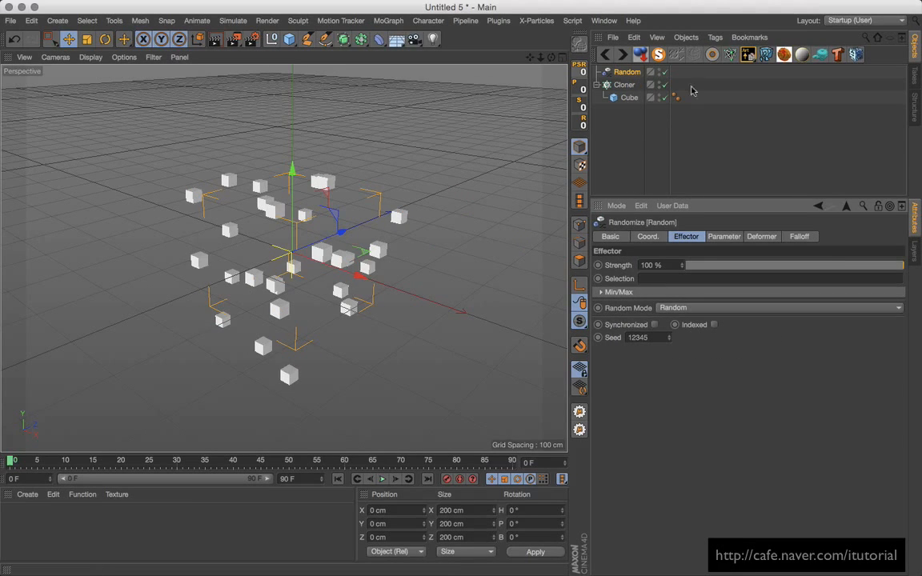
- Set the Random effector to indexed Noise with 66% animation speed and position offsets of 221 cm in X, Y and Z
left_click(696, 308)
left_click(695, 346)
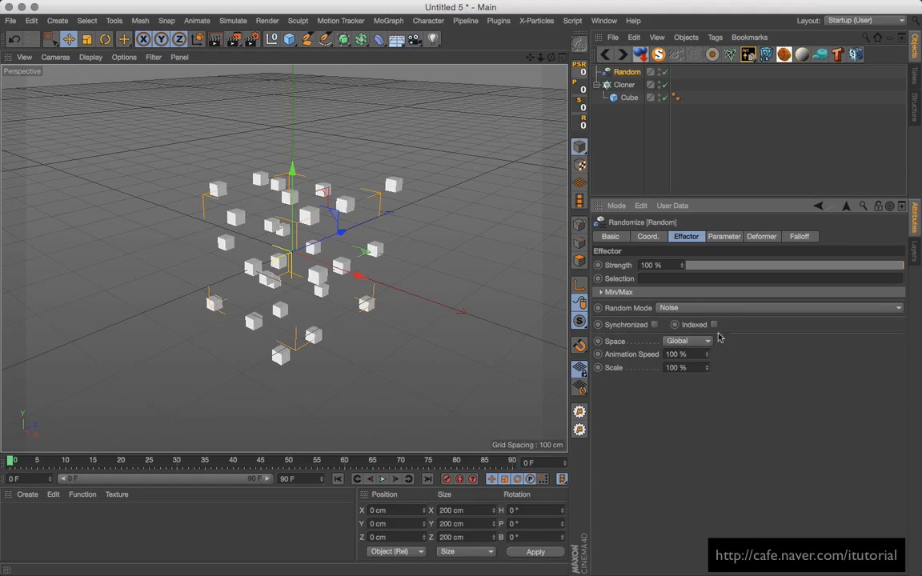
left_click(714, 324)
left_click_drag(708, 357, 704, 376)
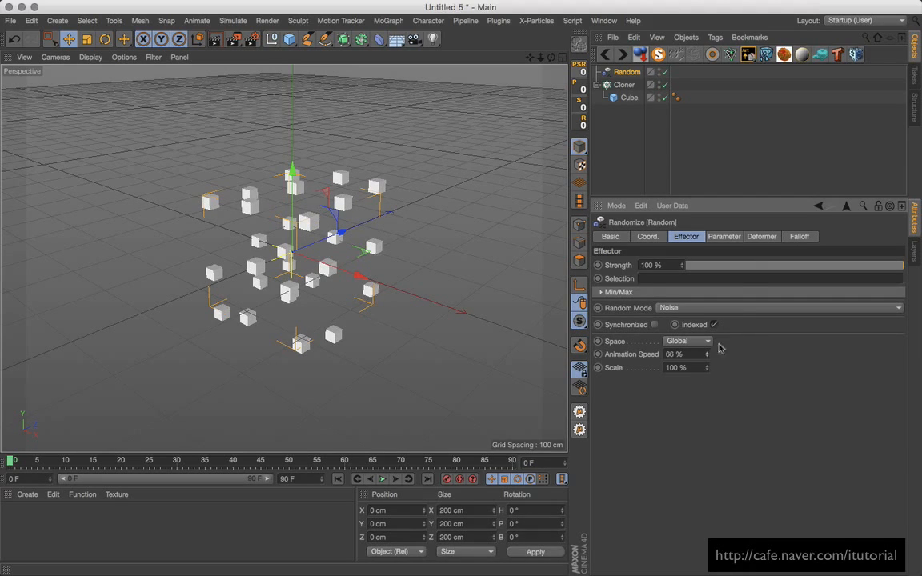
left_click(725, 237)
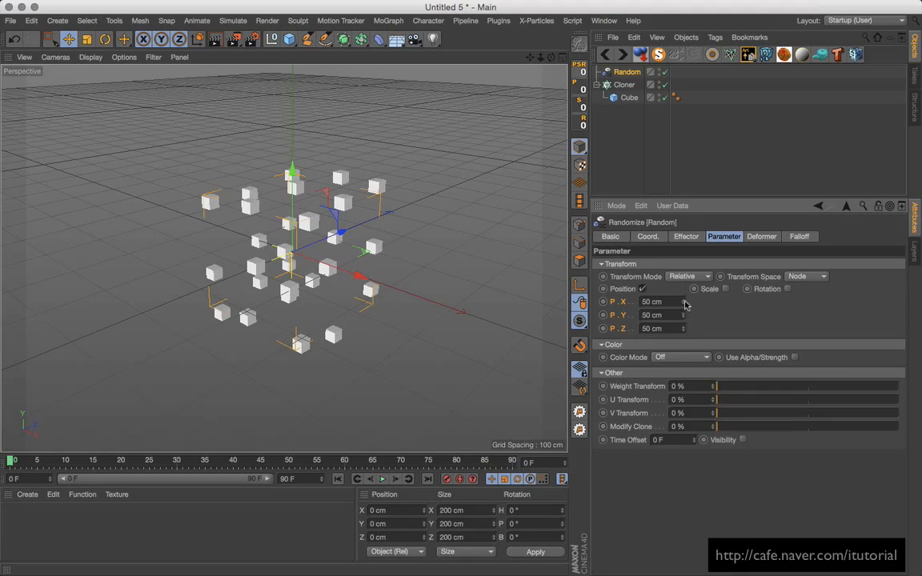
left_click_drag(684, 303, 688, 244)
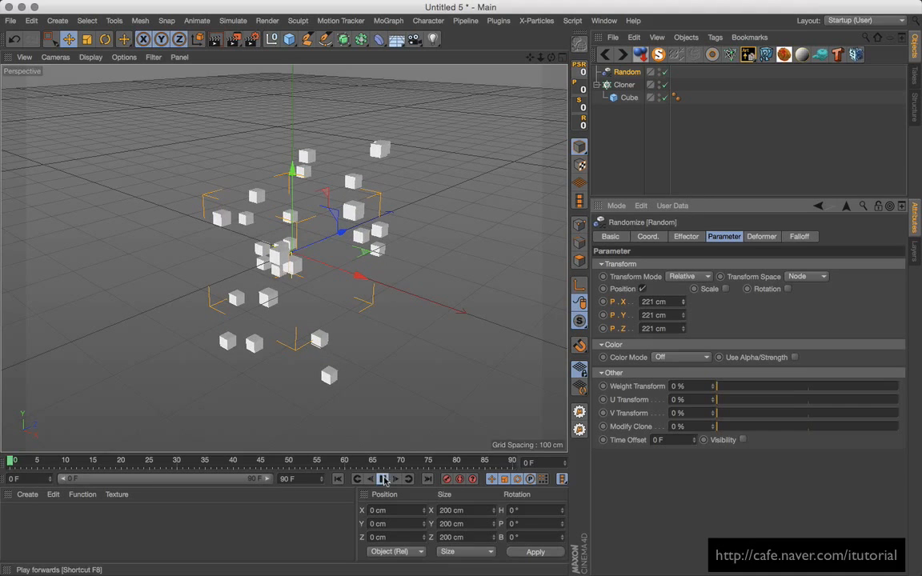
- Play the animation to check the random movement of the cloned cubes, and return to the first frame
left_click(384, 479)
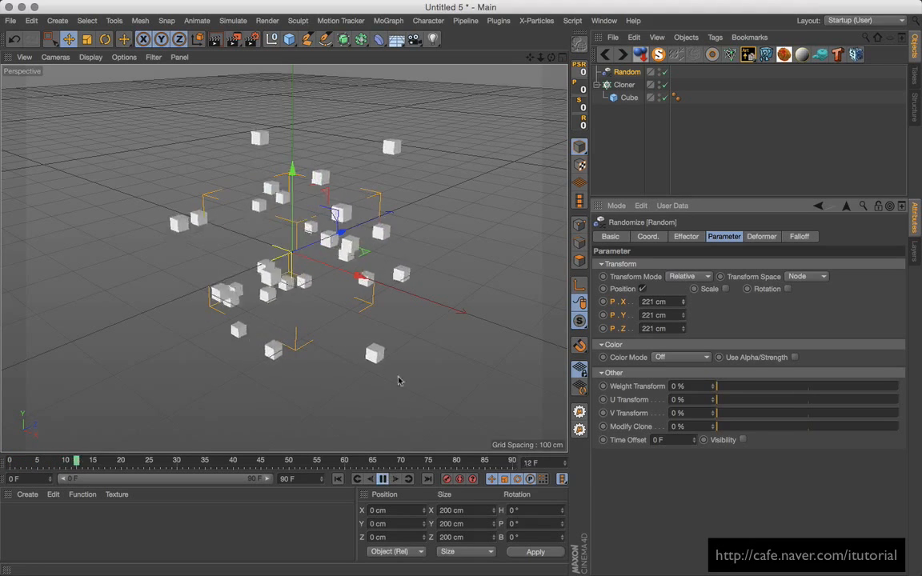
left_click(384, 478)
left_click(338, 478)
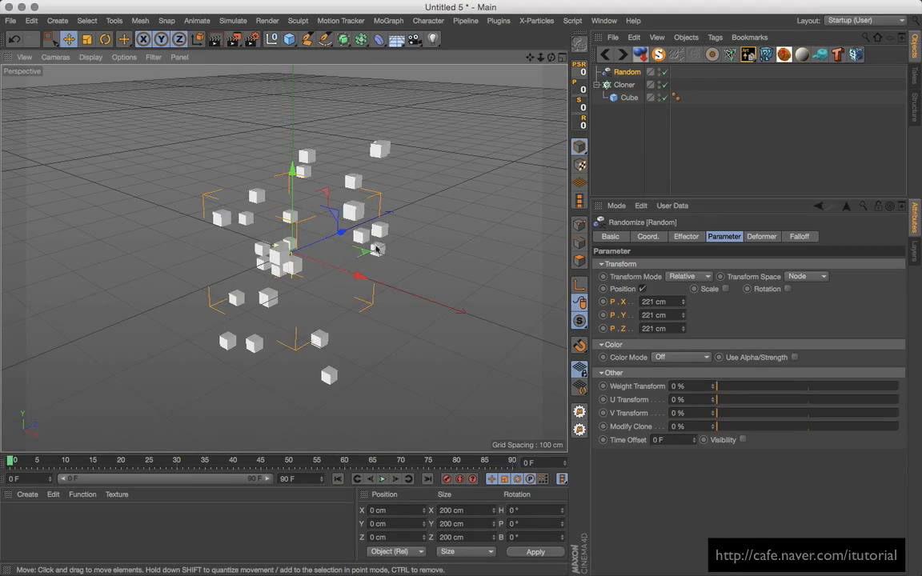
left_click_drag(376, 249, 296, 223, "alt")
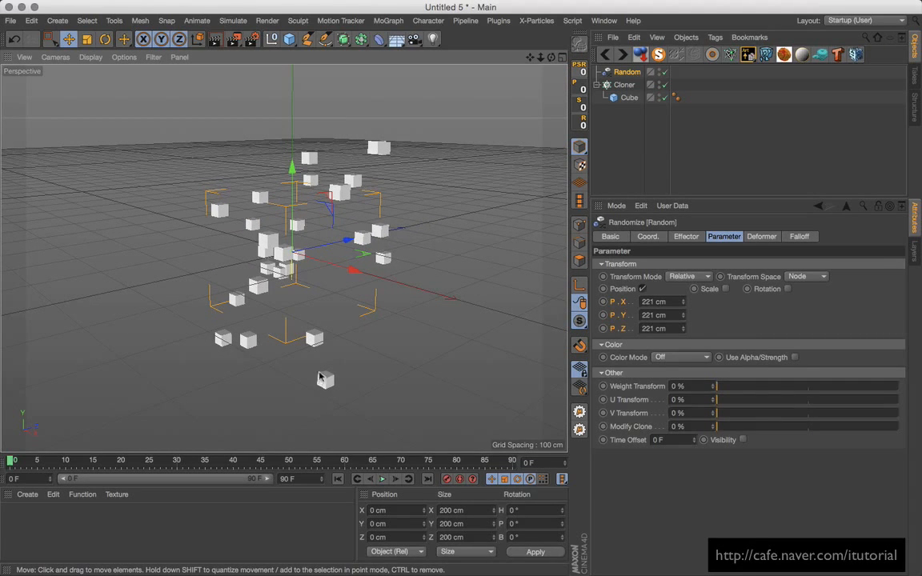
- Add a Light to the scene and turn off its Diffuse and Specular options
left_click_drag(341, 277, 311, 281, "alt")
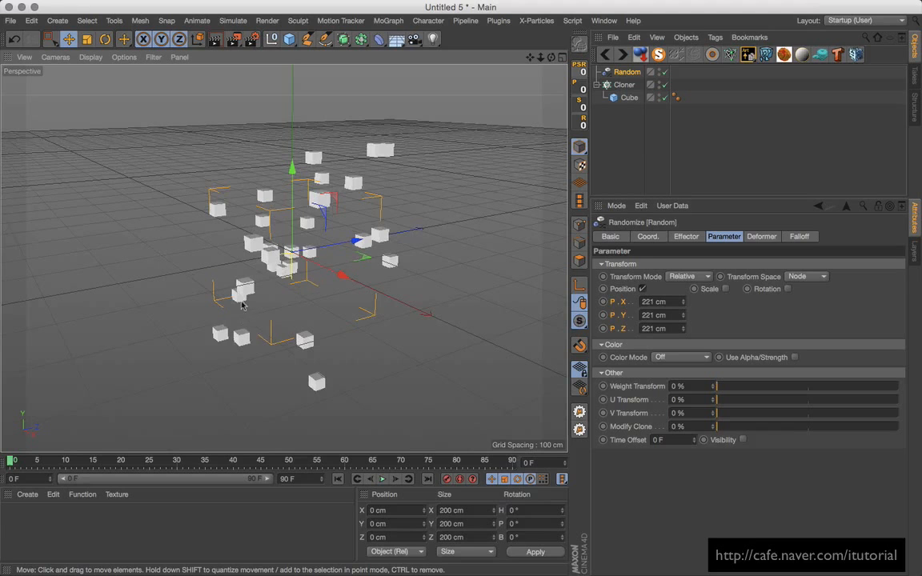
left_click_drag(242, 305, 335, 212, "alt")
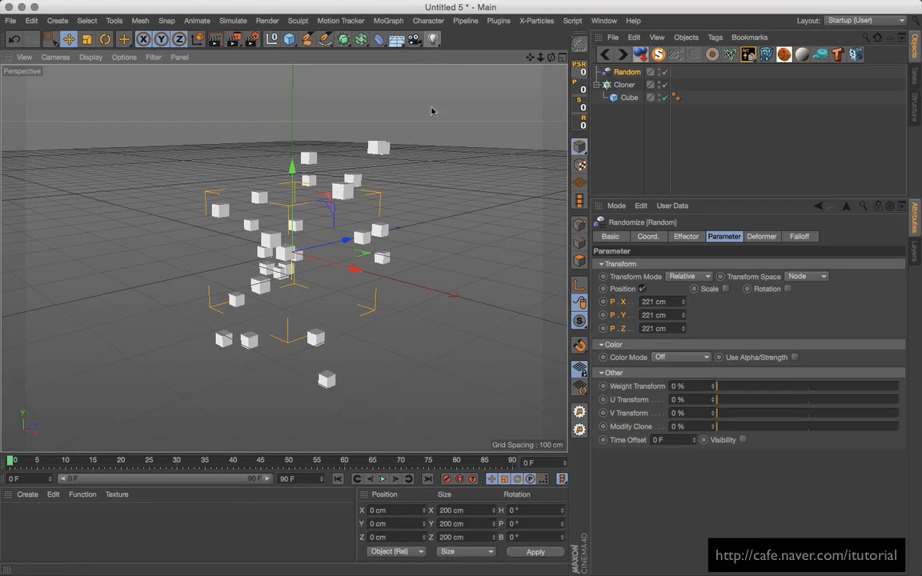
left_click(433, 38)
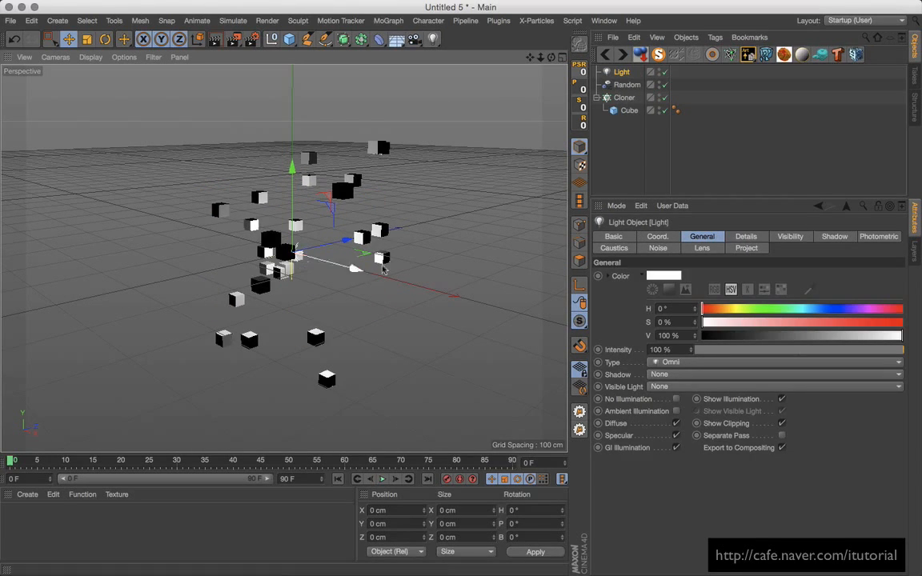
left_click(676, 423)
left_click(676, 435)
left_click_drag(362, 251, 354, 267, "alt")
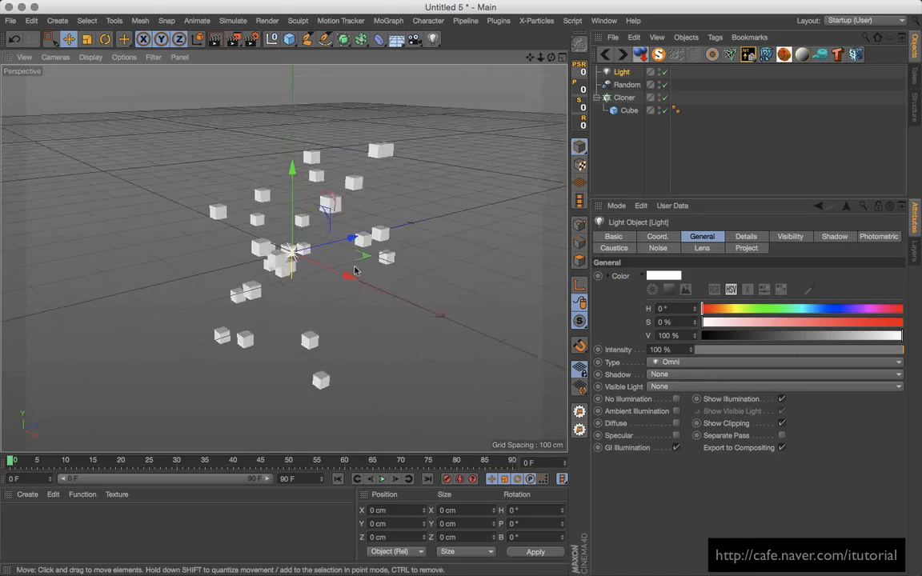
- Set the light's Visible Light to Visible and move it away from the cubes to about X 139, Y 104, Z 248 cm
left_click(658, 387)
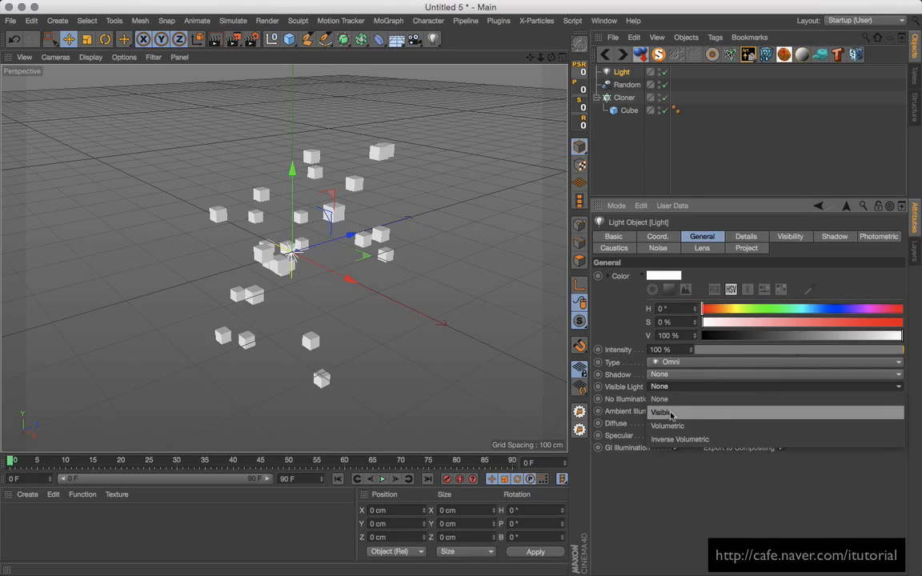
left_click(671, 412)
mouse_move(465, 209)
left_mouse_down()
mouse_move(319, 278)
mouse_move(483, 245)
mouse_move(411, 156)
mouse_move(373, 164)
mouse_move(308, 209)
mouse_move(360, 176)
mouse_move(504, 199)
mouse_move(480, 197)
left_mouse_up()
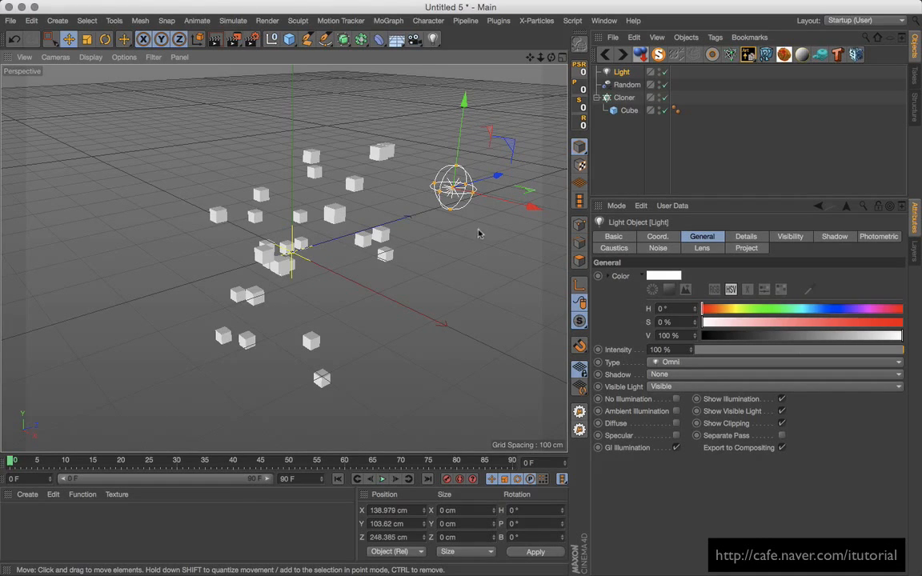
left_click_drag(478, 232, 417, 274, "alt")
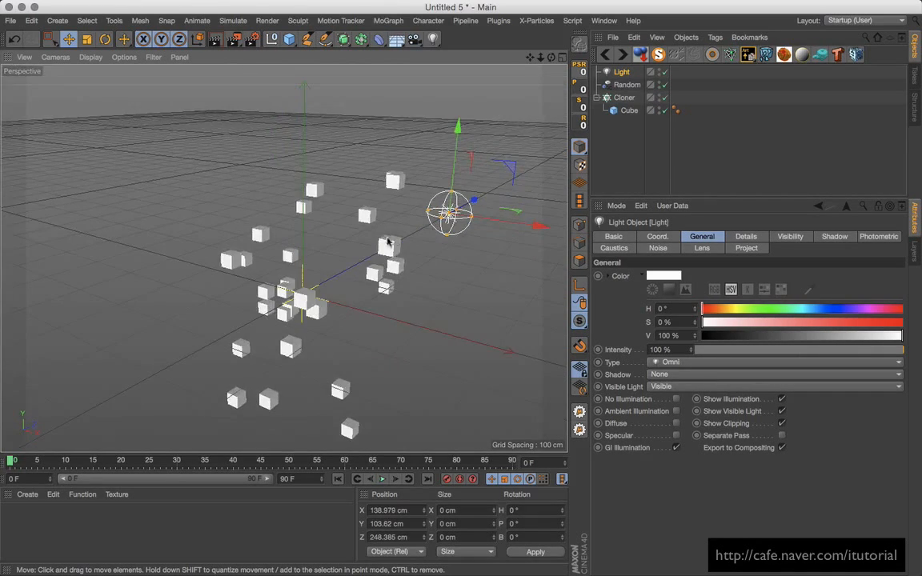
left_click_drag(429, 232, 417, 255, "alt")
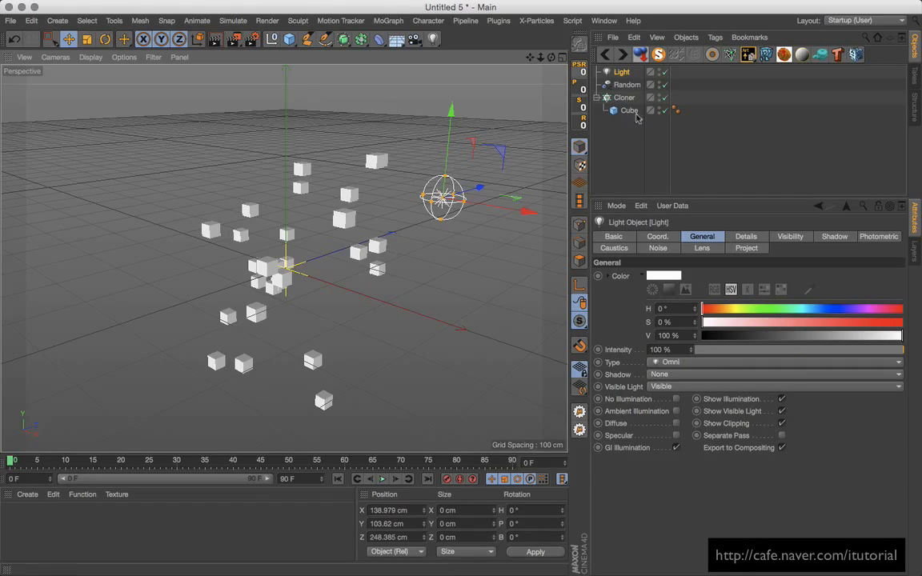
- Add an XPresso tag to the Light and bring the Cloner into its XGroup as a node
right_click(620, 75)
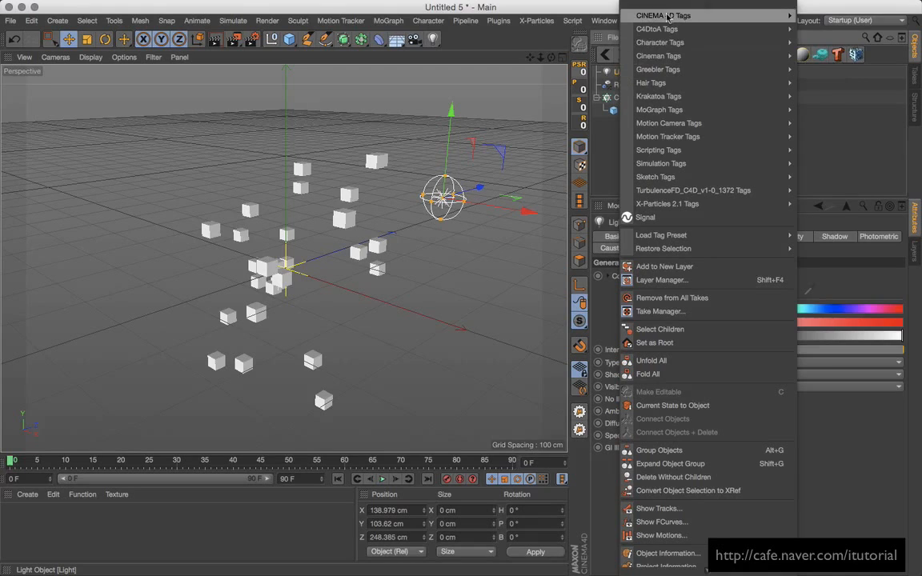
mouse_move(768, 15)
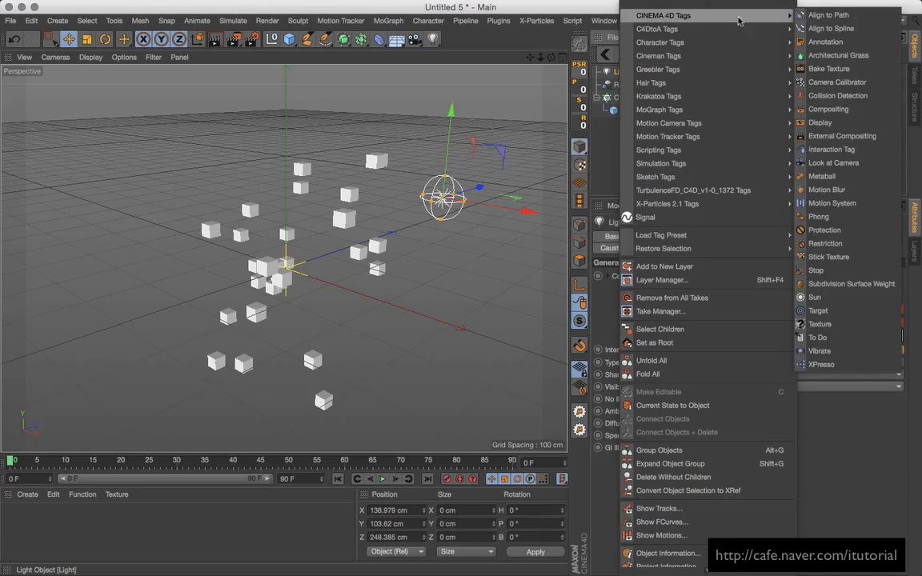
left_click(818, 364)
mouse_move(595, 150)
left_mouse_down()
mouse_move(539, 208)
mouse_move(555, 238)
mouse_move(575, 247)
left_mouse_up()
left_click_drag(624, 98, 308, 323)
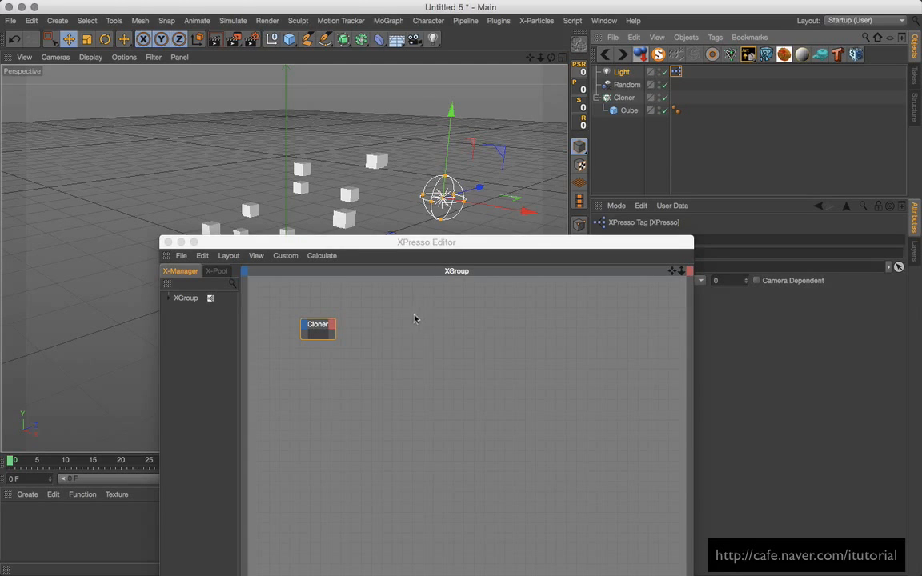
- Add a Motion Graphics Data node and connect the Cloner node's Object output to its Object input
right_click(408, 323)
mouse_move(436, 328)
mouse_move(524, 327)
mouse_move(519, 354)
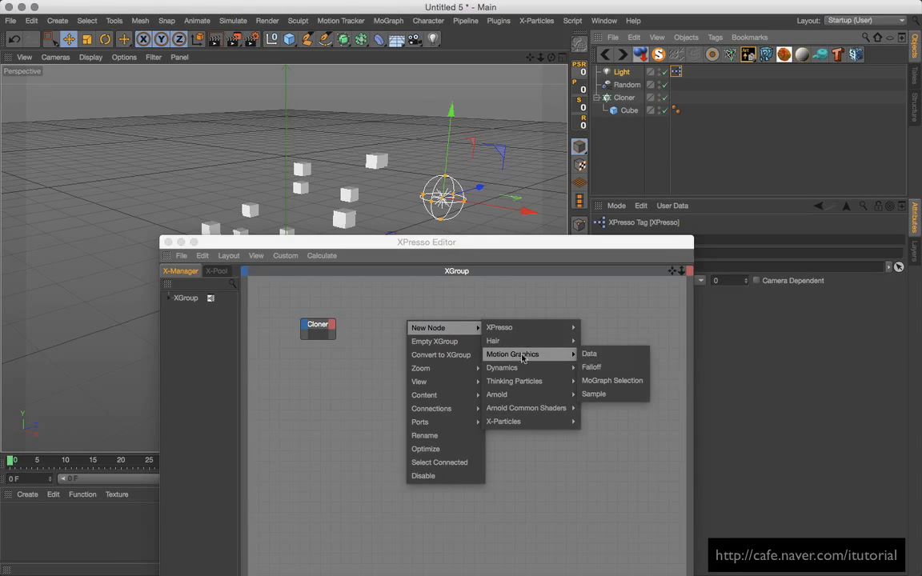
left_click(592, 354)
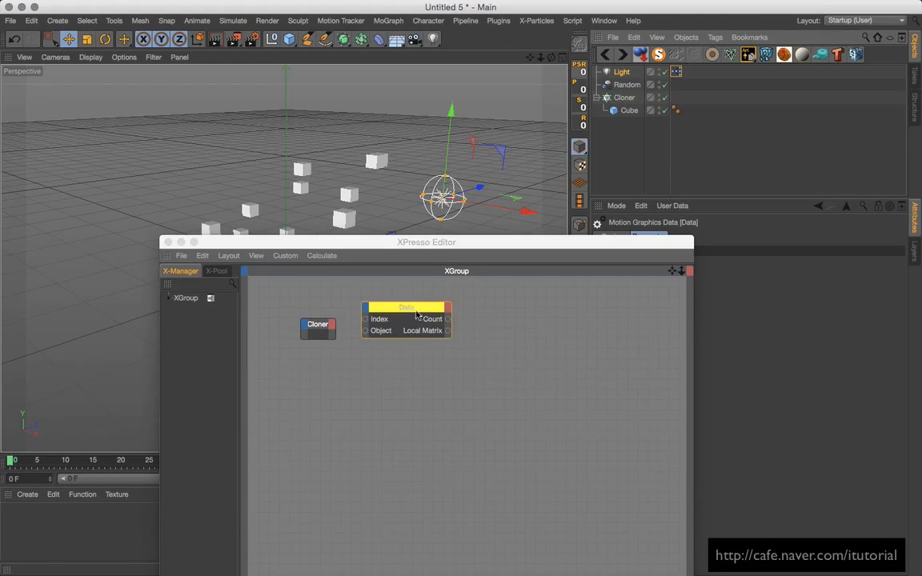
left_click_drag(416, 314, 430, 344)
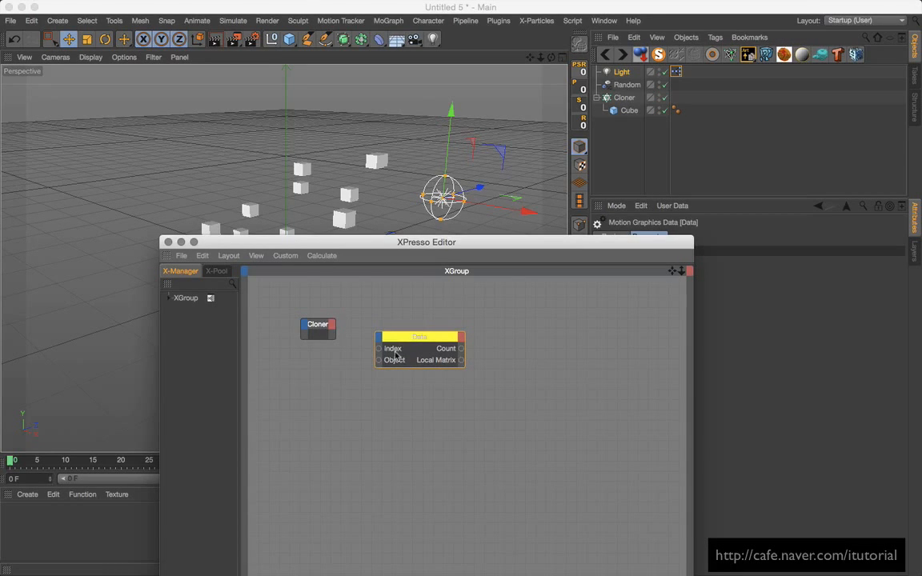
left_click_drag(387, 242, 354, 271)
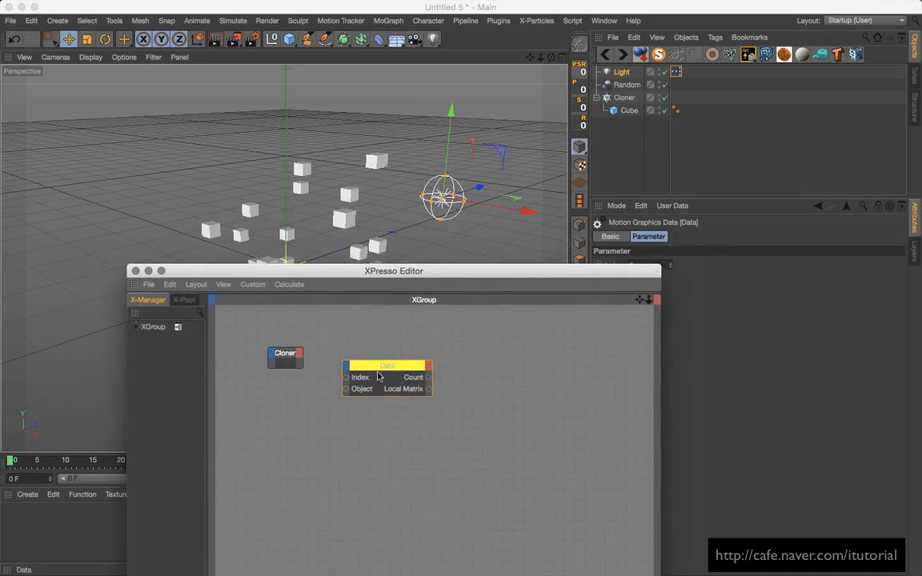
left_click(299, 353)
left_click(323, 426)
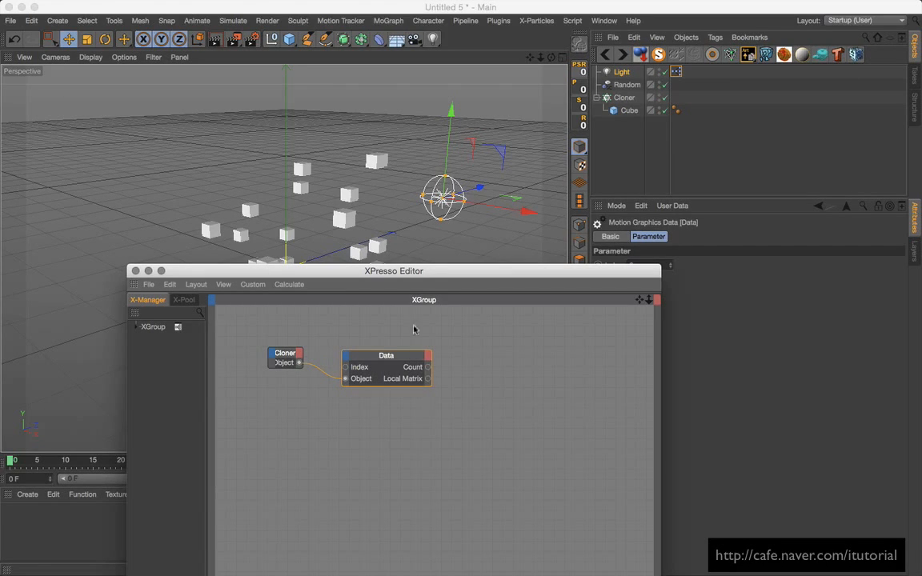
- Add a Global Matrix output port to the Data node
mouse_move(426, 271)
left_mouse_down()
mouse_move(366, 353)
mouse_move(420, 333)
left_mouse_up()
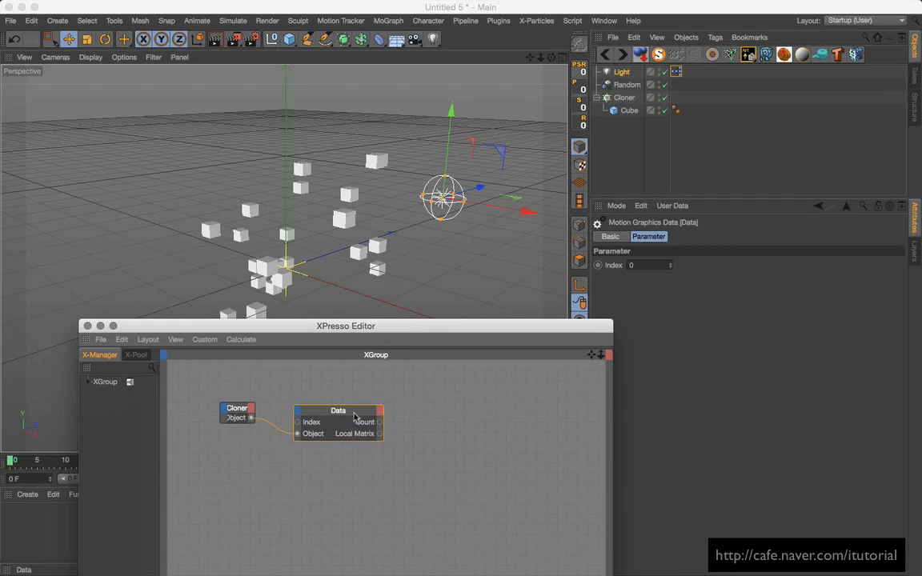
left_click_drag(336, 411, 334, 408)
left_click(377, 408)
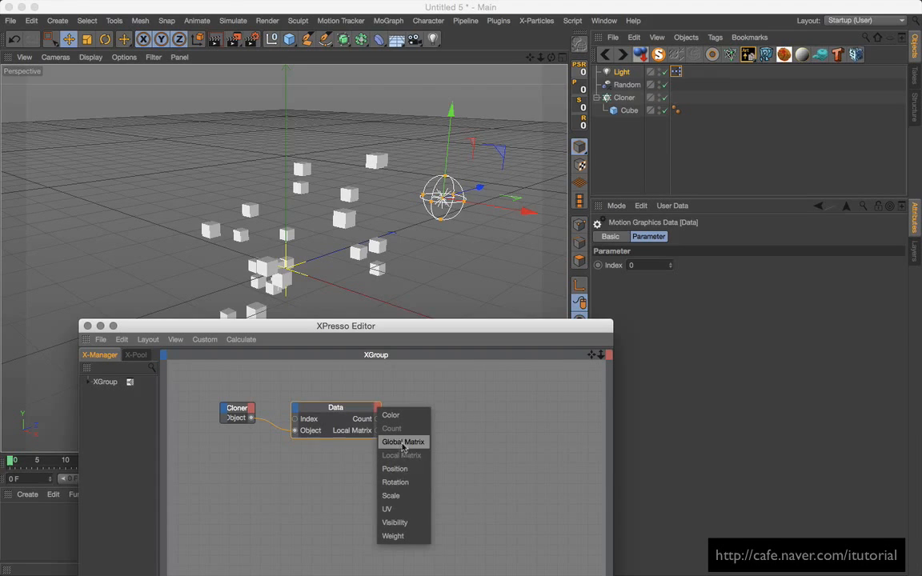
left_click(403, 442)
left_click_drag(324, 407, 315, 415)
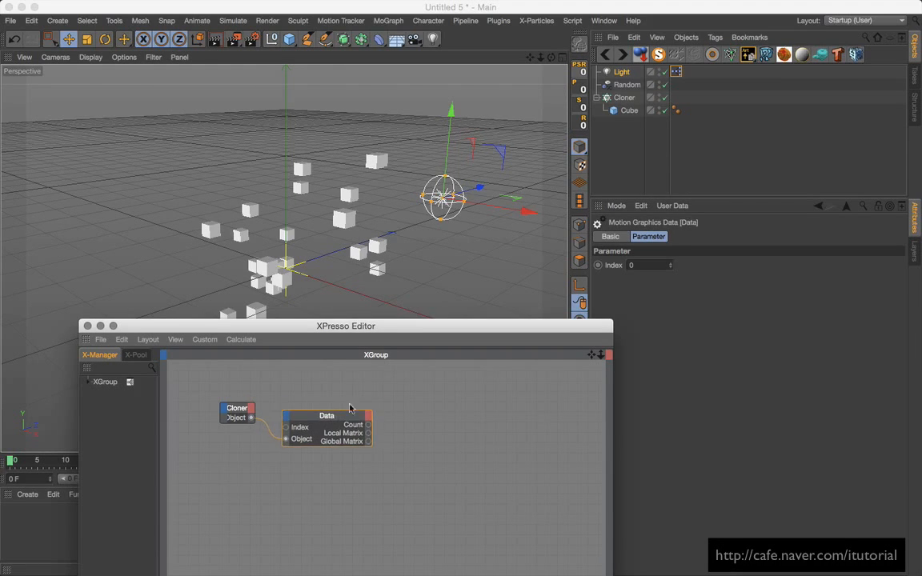
- Bring the Light in as a node and connect the Data node's Global Matrix output to the Light's global matrix input
left_click_drag(622, 72, 468, 409)
left_click_drag(364, 443, 457, 414)
left_click(483, 435)
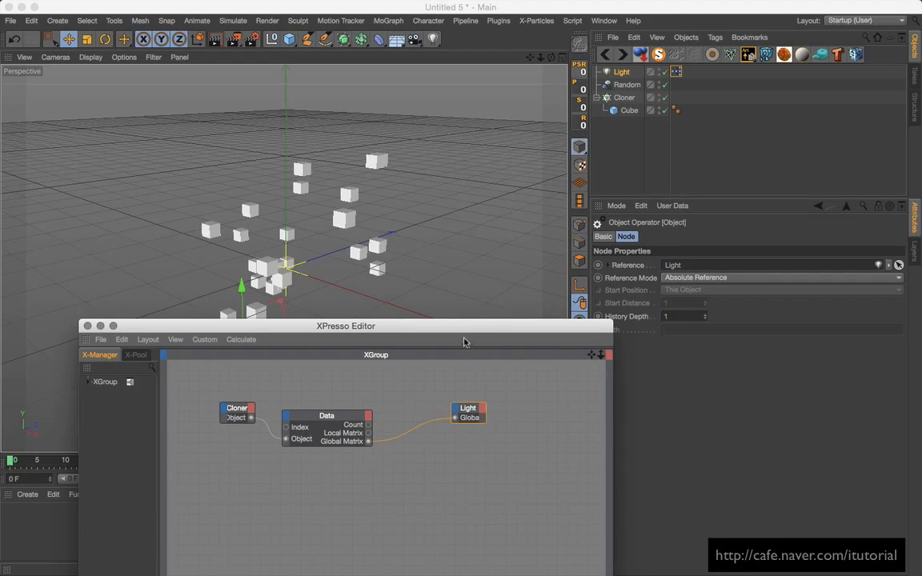
- Move the XPresso Editor clear of the light in the viewport and line up the Cloner and Light nodes with the Data node
left_click_drag(465, 330, 362, 441)
left_click_drag(304, 437, 417, 420)
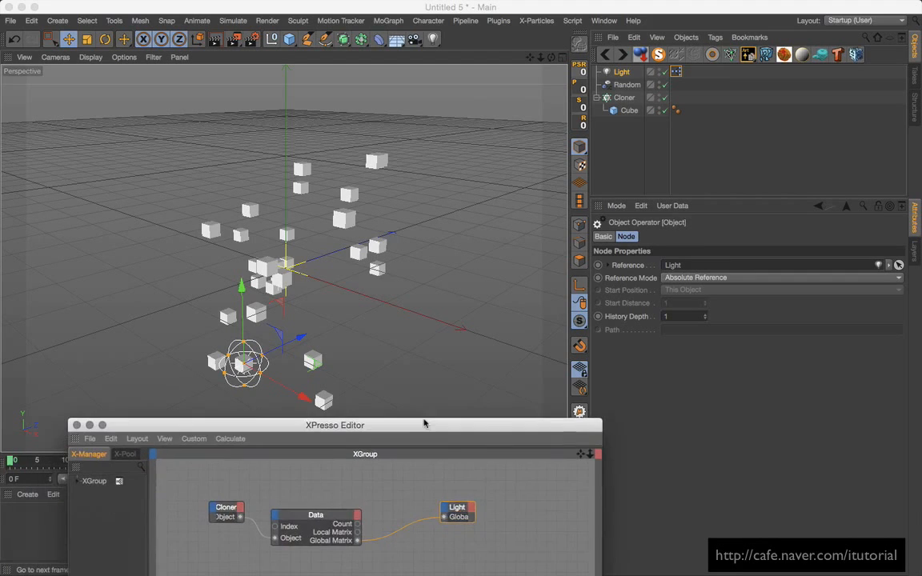
left_click_drag(580, 455, 601, 418)
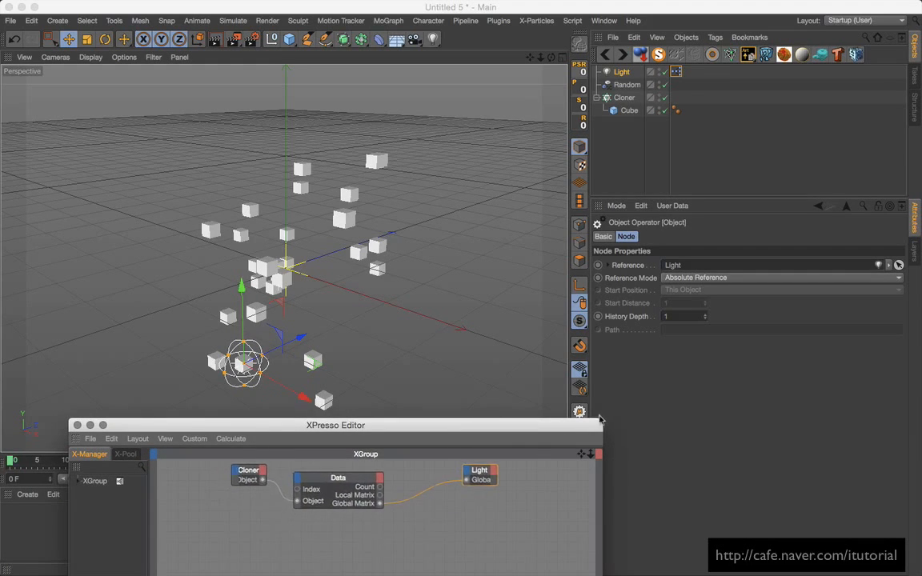
left_click_drag(478, 470, 467, 492)
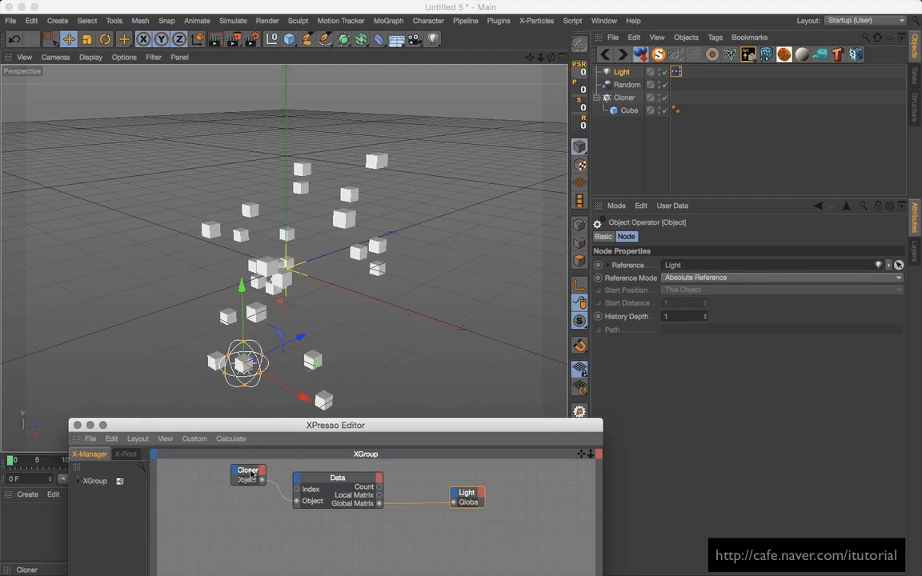
left_click_drag(246, 471, 235, 484)
- Uncover the timeline and play the animation to check how the light follows its clone, stopping at frame 76
left_click_drag(339, 428, 334, 497)
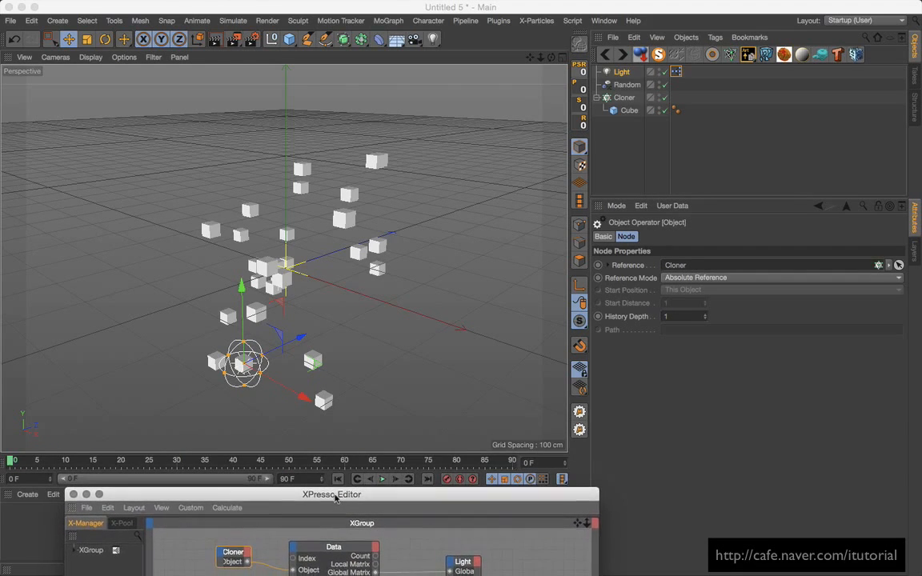
left_click(385, 479)
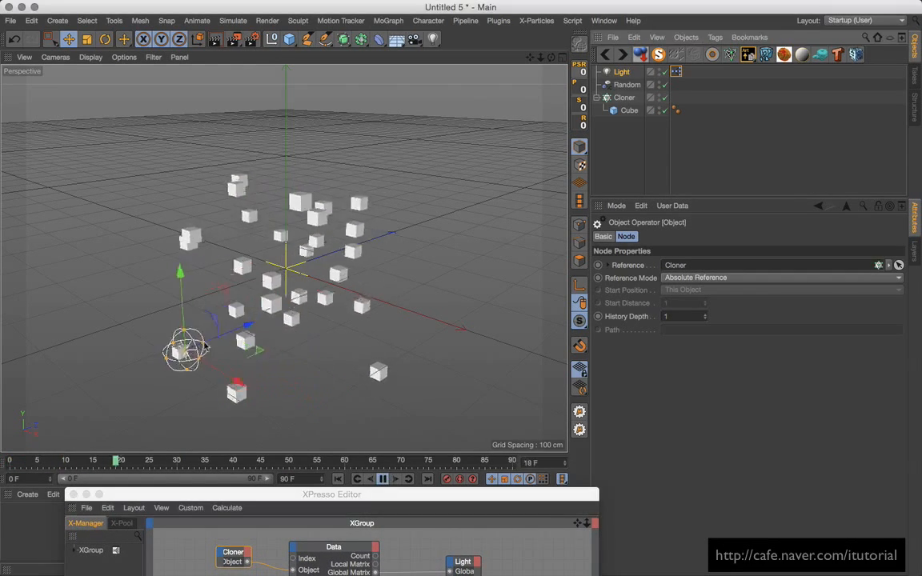
left_click(382, 480)
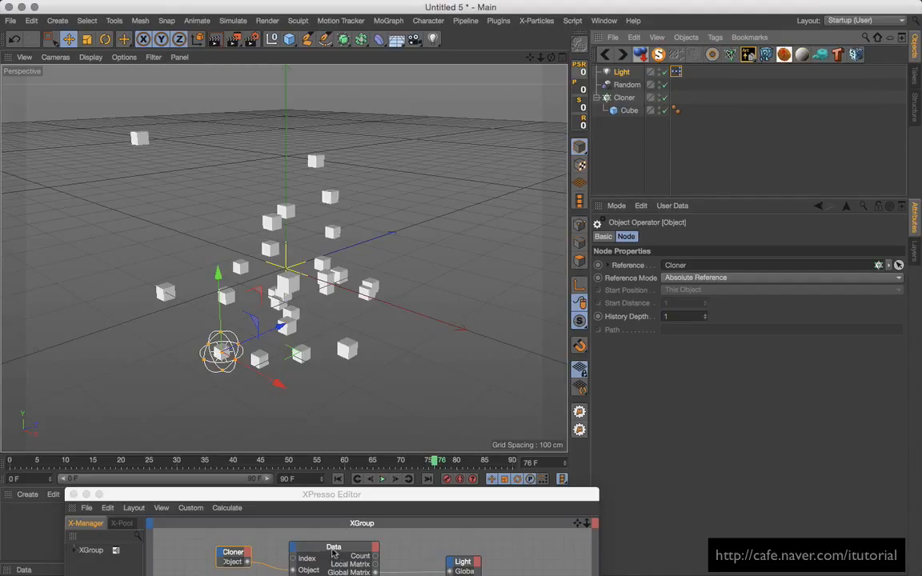
- Set the Data node's Index to 16 so that the light is attached to a different clone
left_click(339, 559)
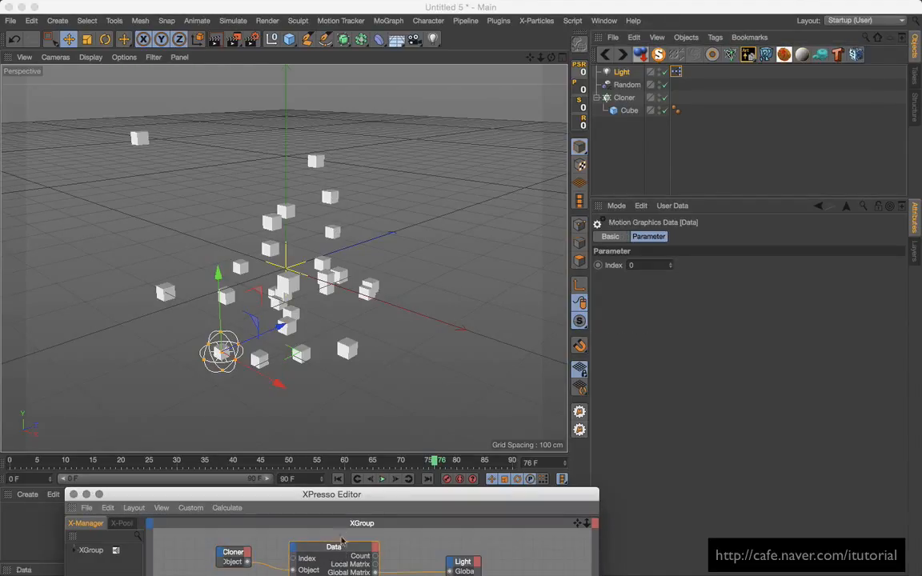
left_click(669, 264)
left_click(669, 263)
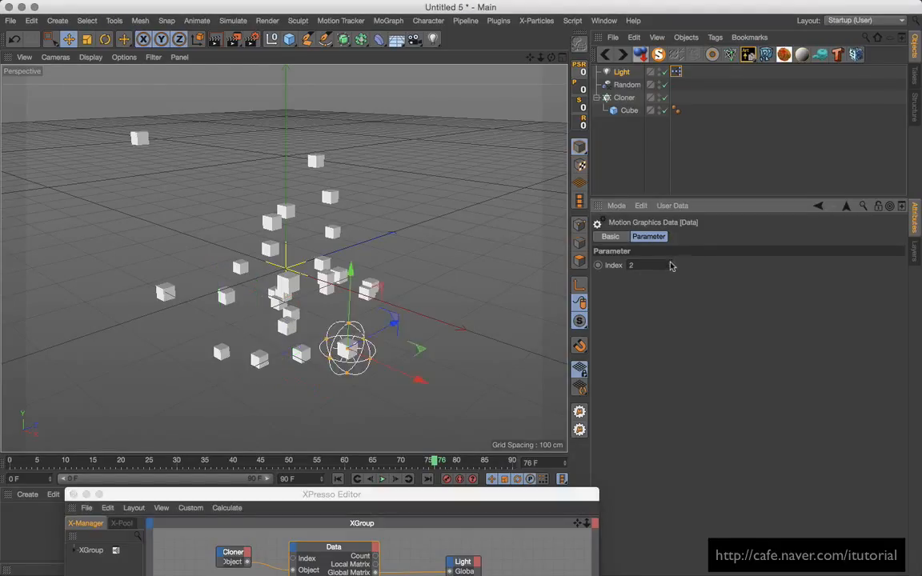
left_click(670, 263)
left_click(670, 264)
left_click(671, 263)
left_click(671, 263)
left_click(670, 264)
left_click(671, 263)
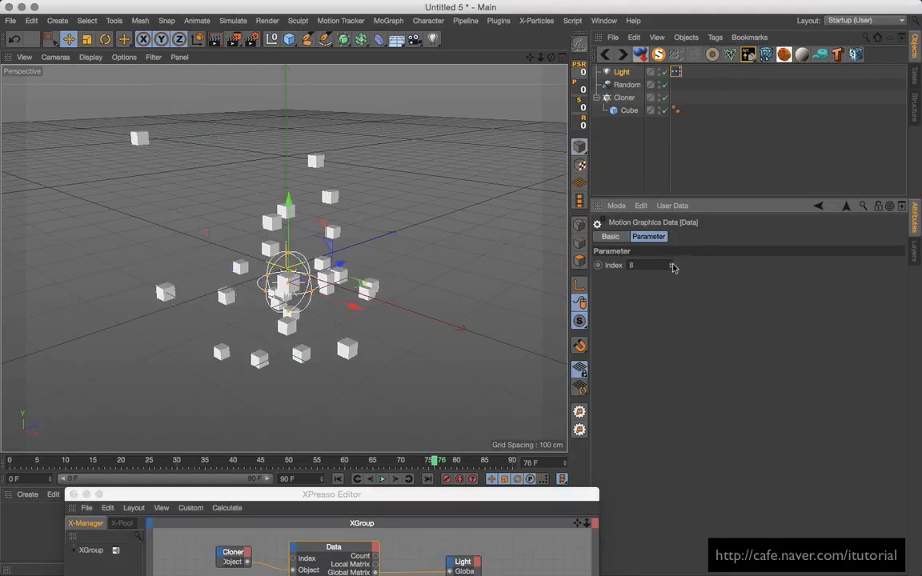
left_click(672, 264)
left_click(670, 263)
left_click(671, 263)
left_click(670, 263)
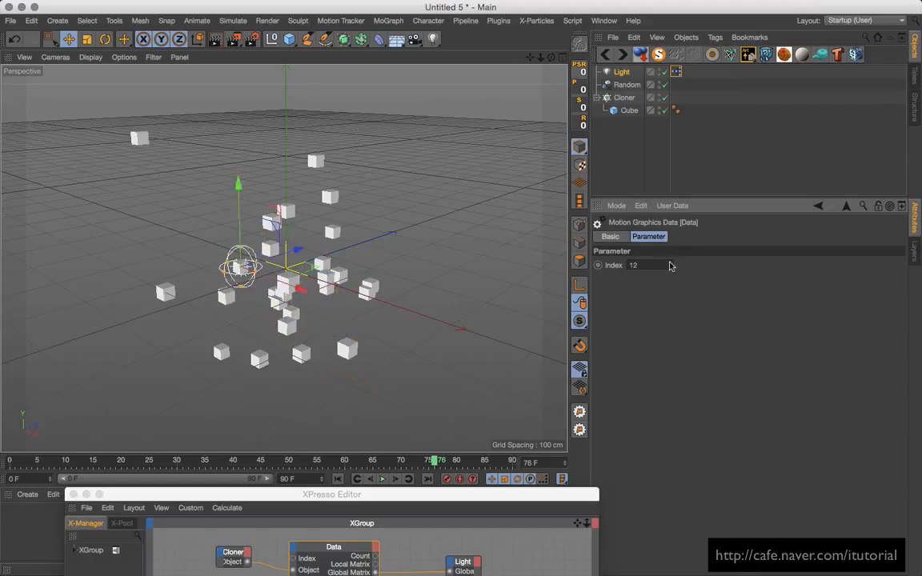
left_click(670, 263)
left_click(670, 264)
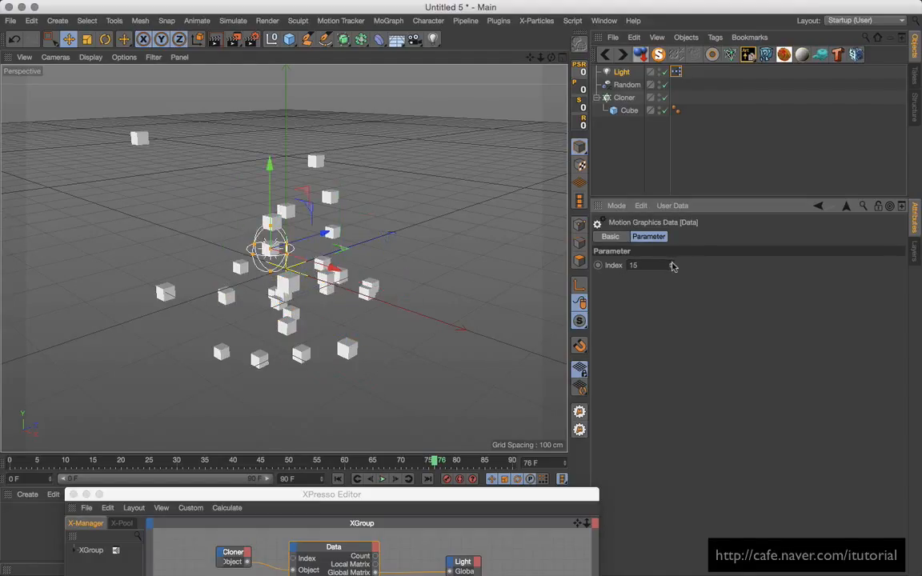
left_click(671, 263)
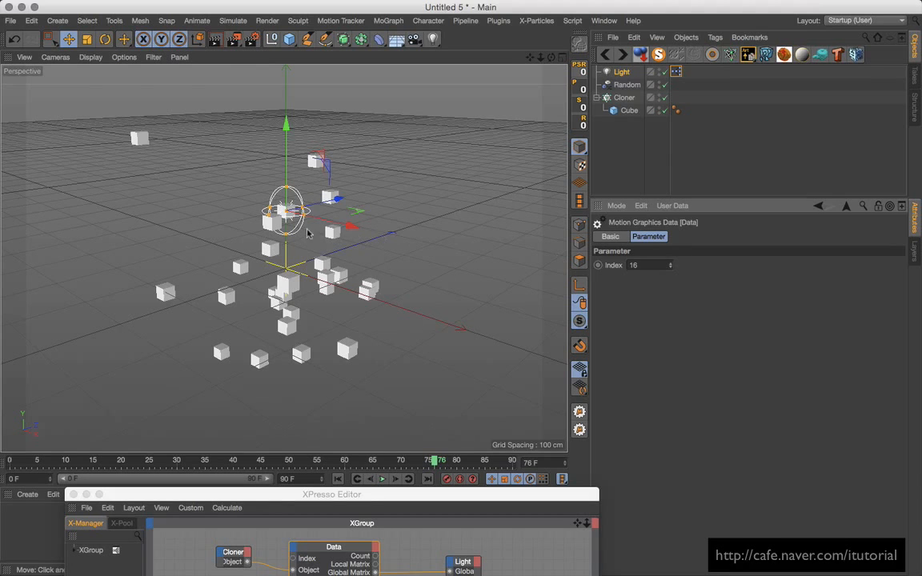
- Play the animation to check the light on the newly chosen clone, and return to the first frame
left_click(383, 478)
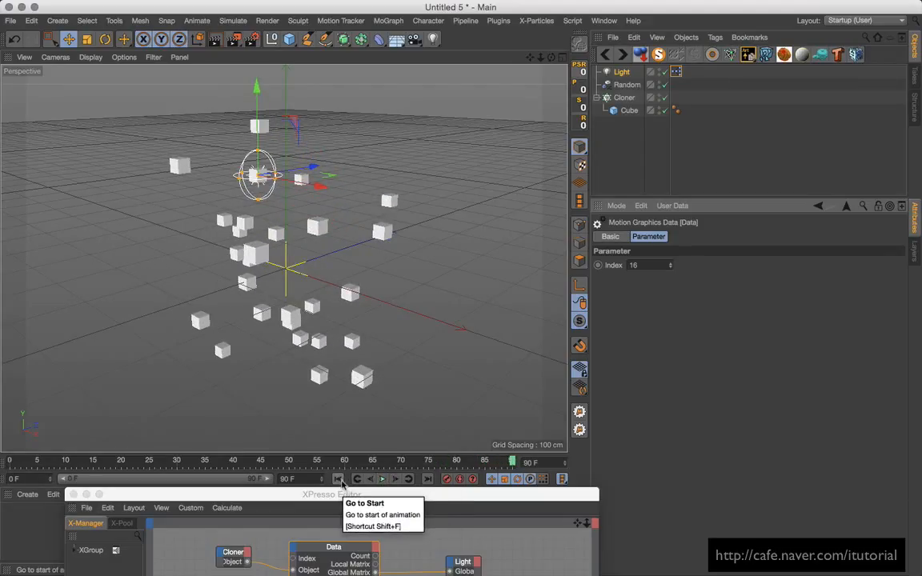
left_click(339, 480)
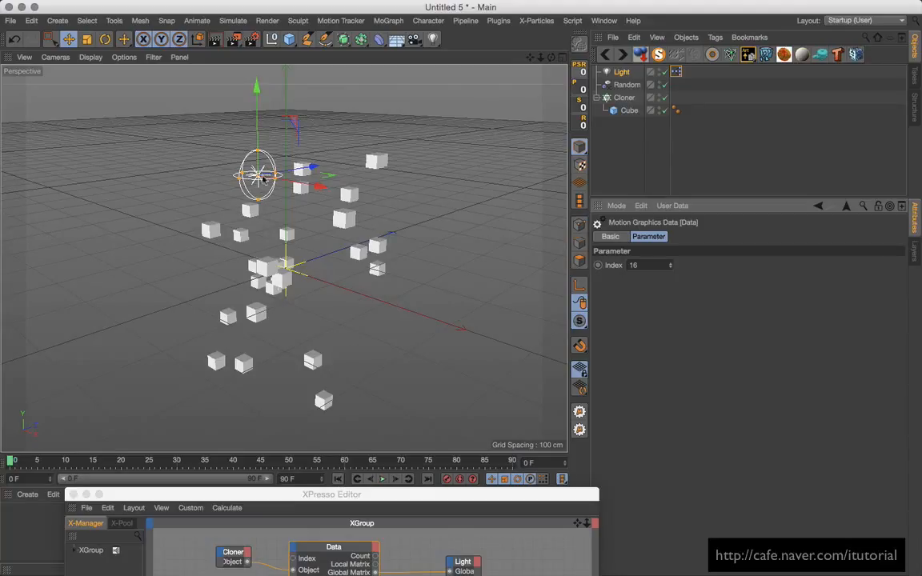
left_click(338, 480)
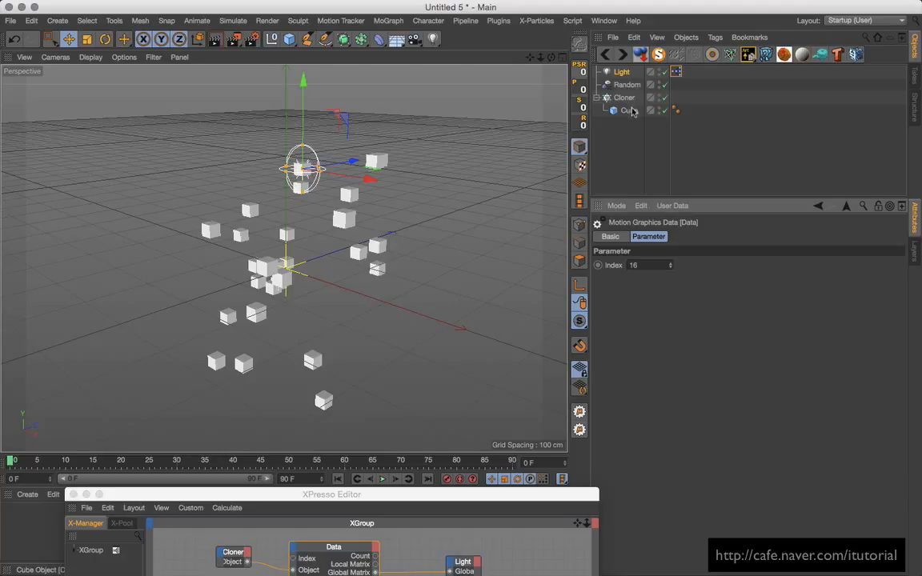
- Set the priority of the Light's XPresso tag to Generators
left_click(676, 73)
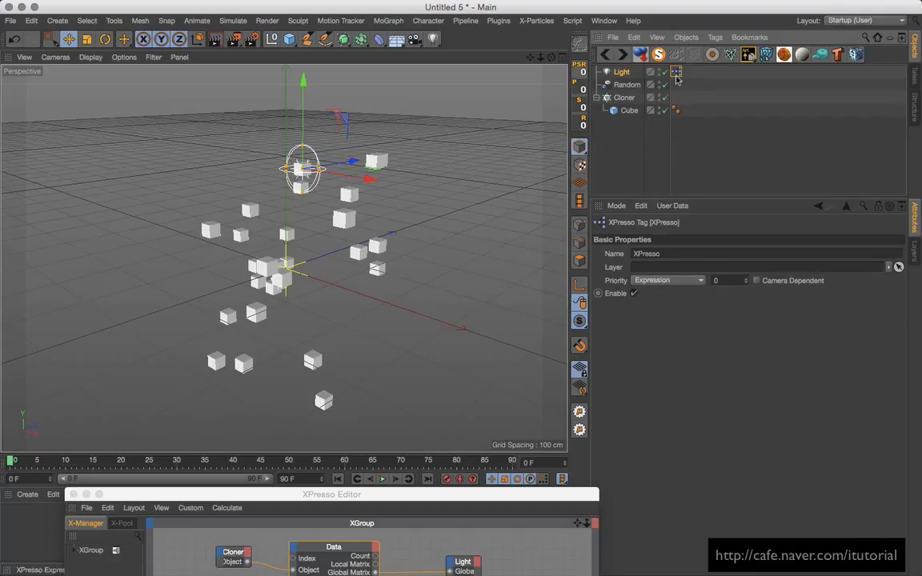
left_click(690, 285)
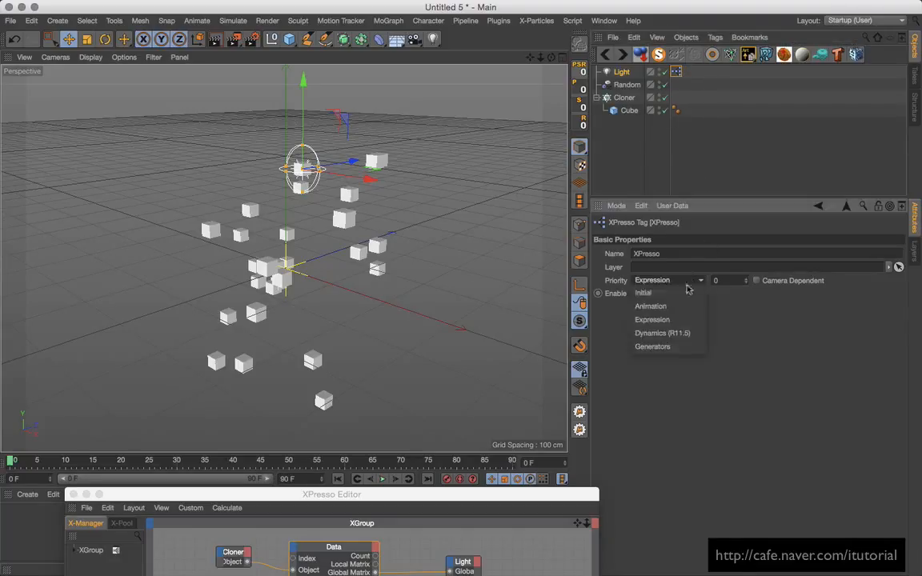
left_click(674, 348)
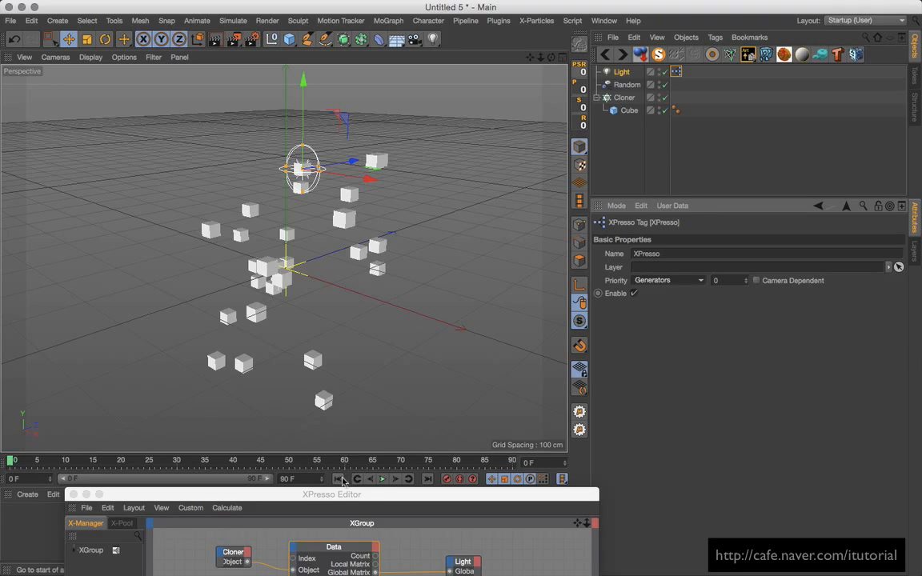
- Play the animation to check how closely the light follows its clone, and return to the first frame
left_click(383, 479)
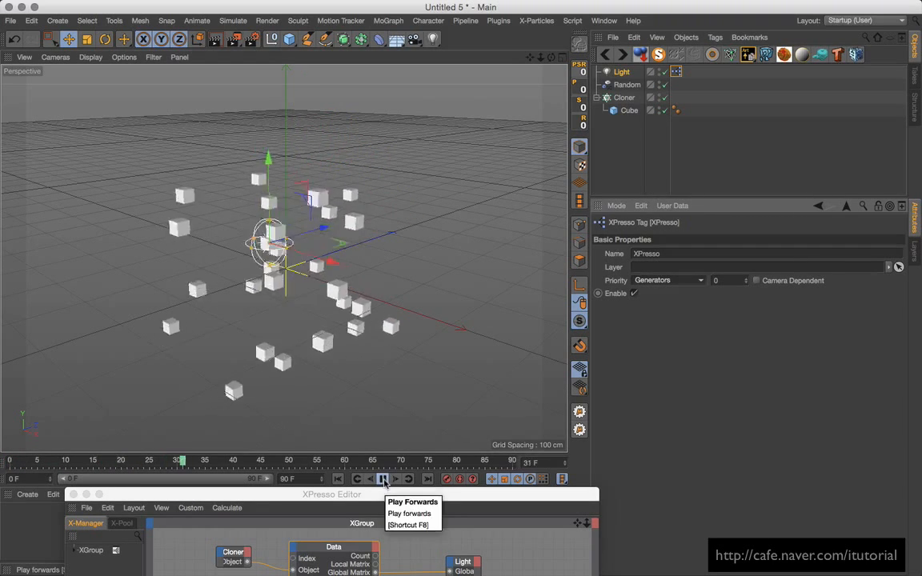
left_click(382, 479)
left_click(338, 480)
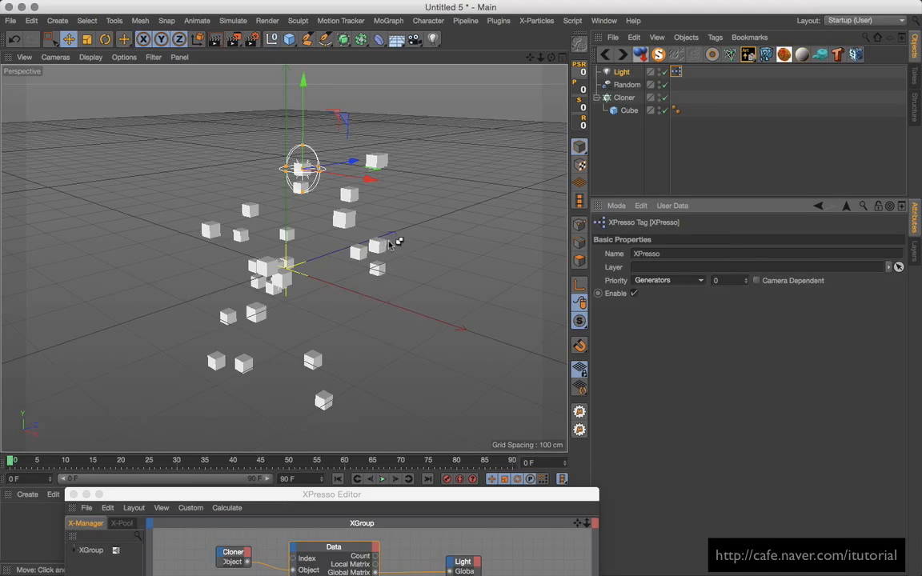
- Switch to the browser to reread the forum question about lights following objects, and return to Cinema 4D
key("super+Tab")
key("super+Tab")
left_click(360, 304)
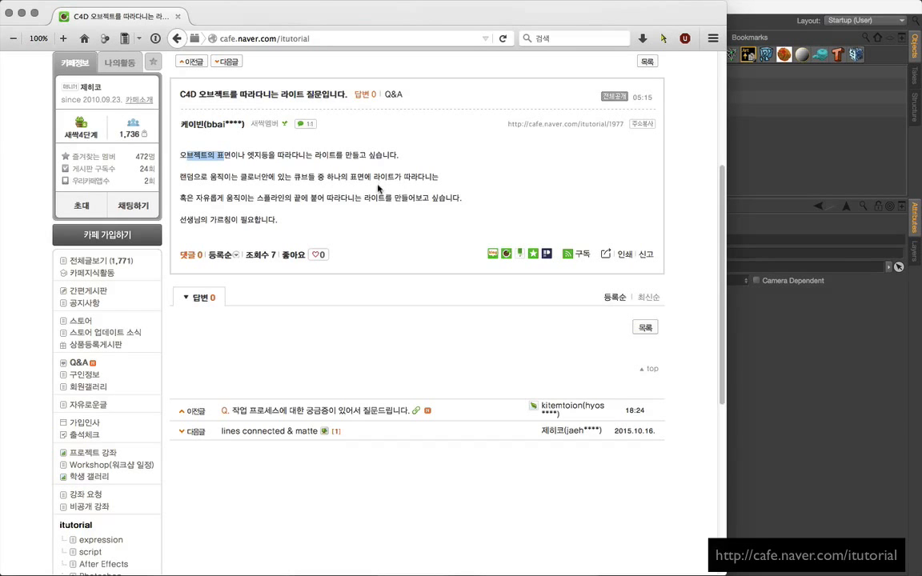
left_click(755, 176)
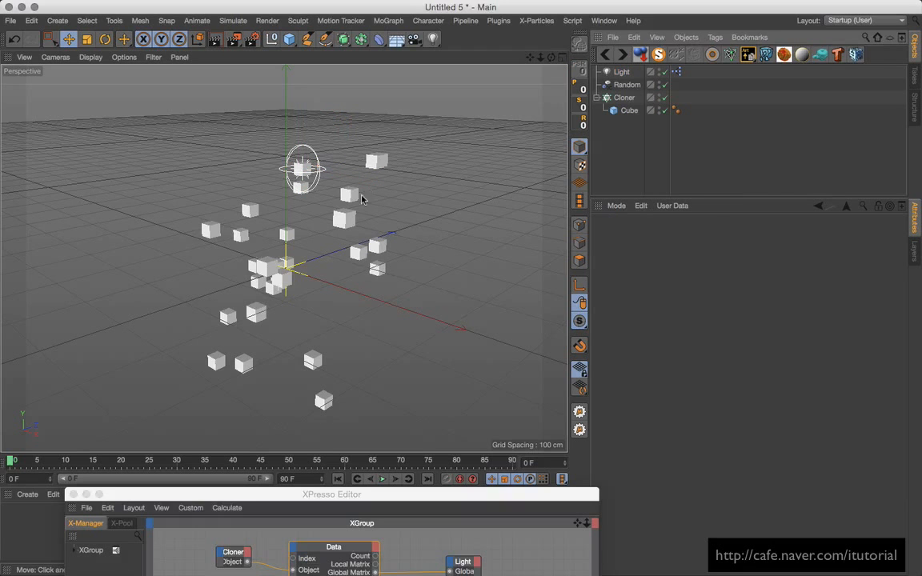
- Examine up close, from a higher angle, where the light sits on its cube clone
scroll(361, 196, "up", 5)
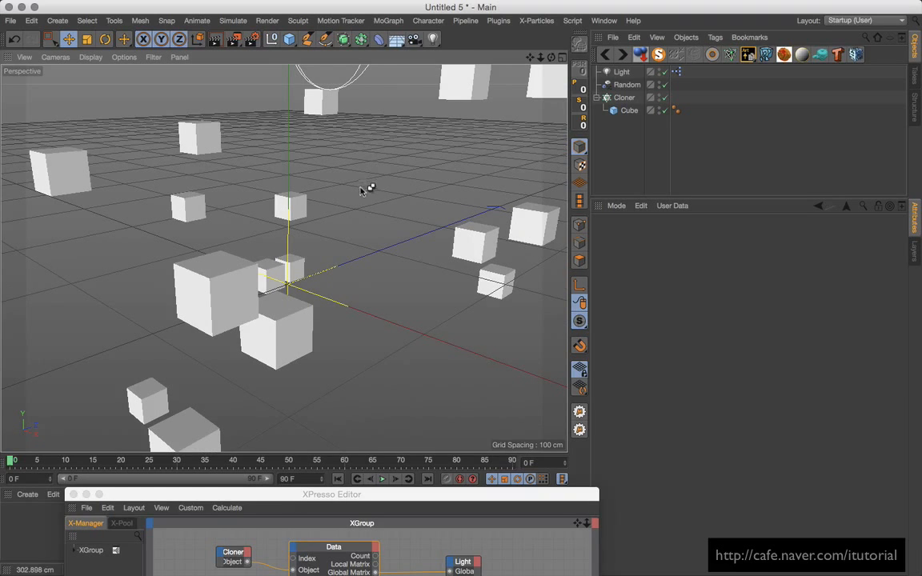
scroll(360, 218, "down", 5)
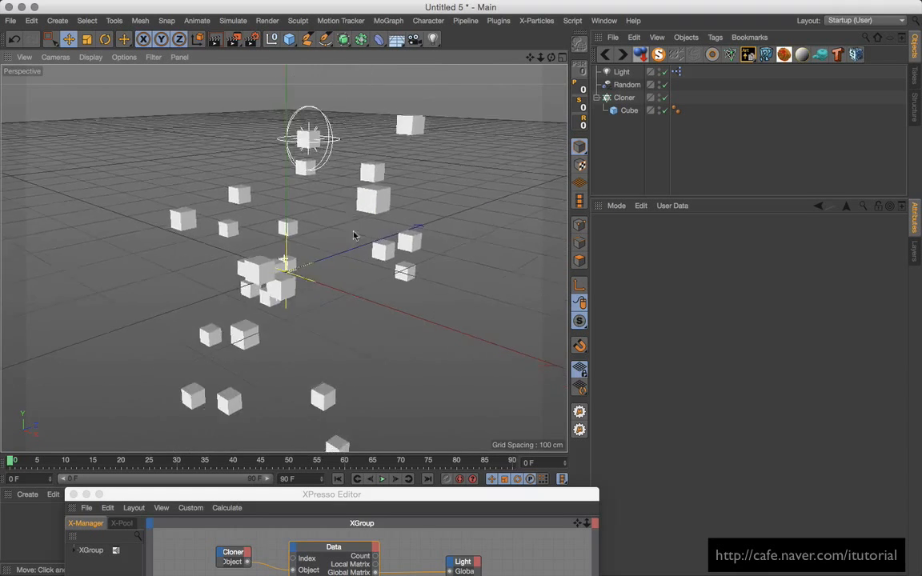
scroll(364, 213, "up", 3)
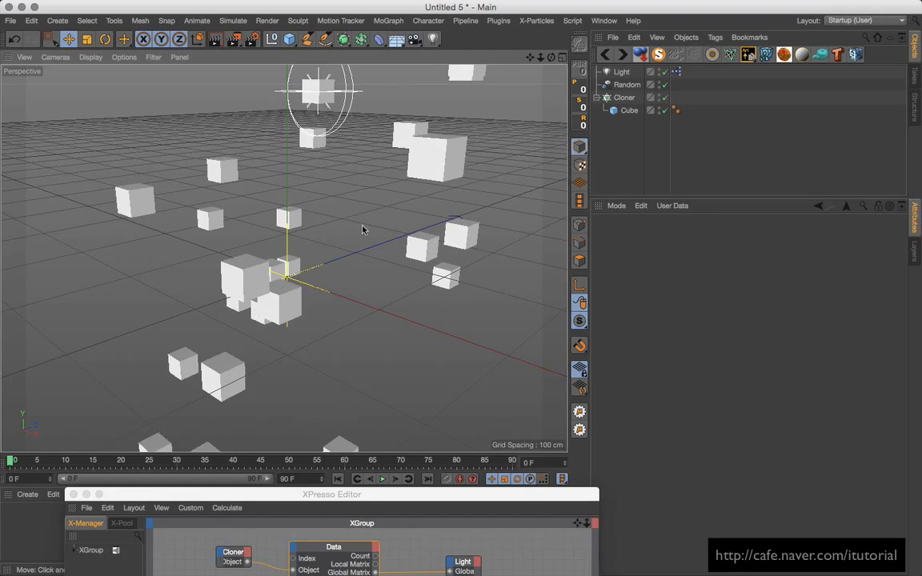
scroll(356, 169, "up", 6)
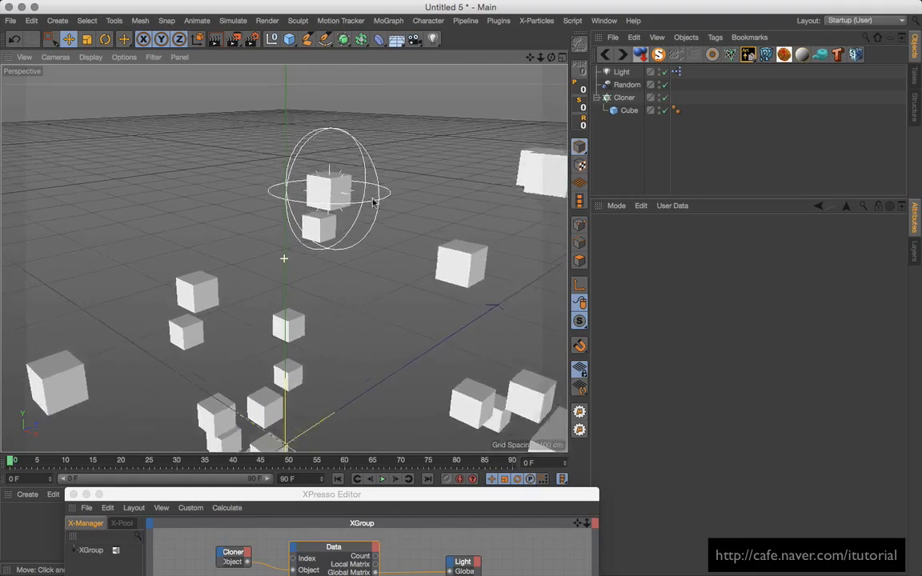
left_click_drag(334, 228, 344, 218, "alt")
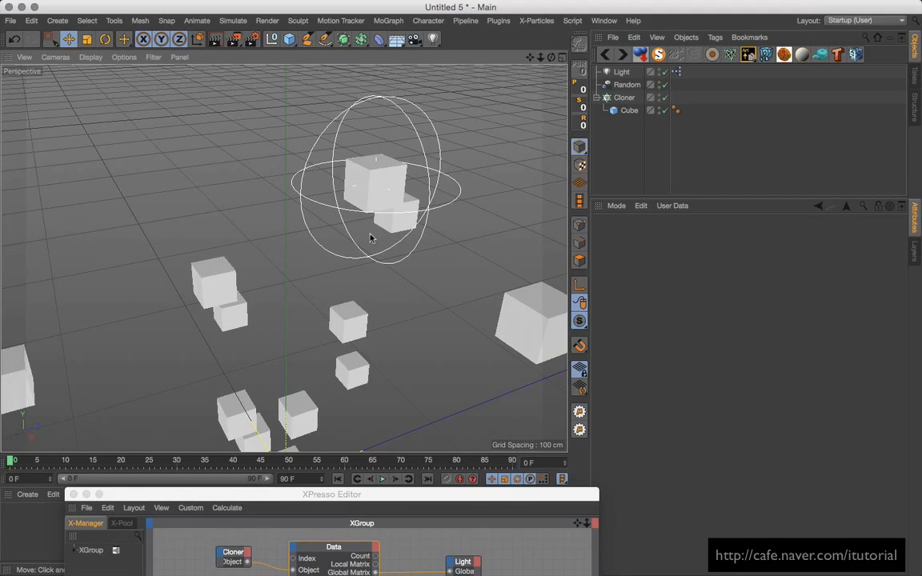
- Move the Light node farther away from the Data node in the XPresso graph and clear the editor off the viewport
left_click_drag(419, 499, 452, 318)
left_click_drag(502, 382, 547, 377)
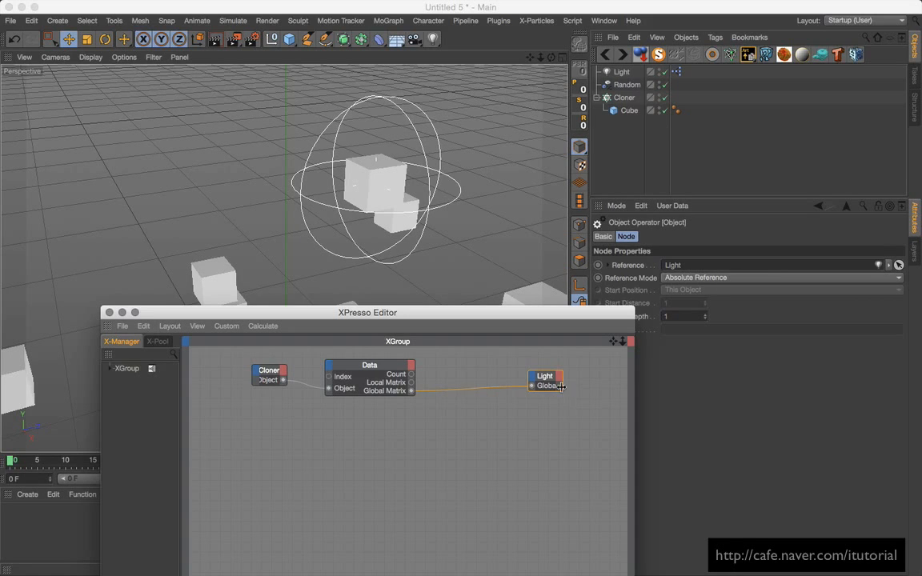
left_click_drag(448, 318, 377, 495)
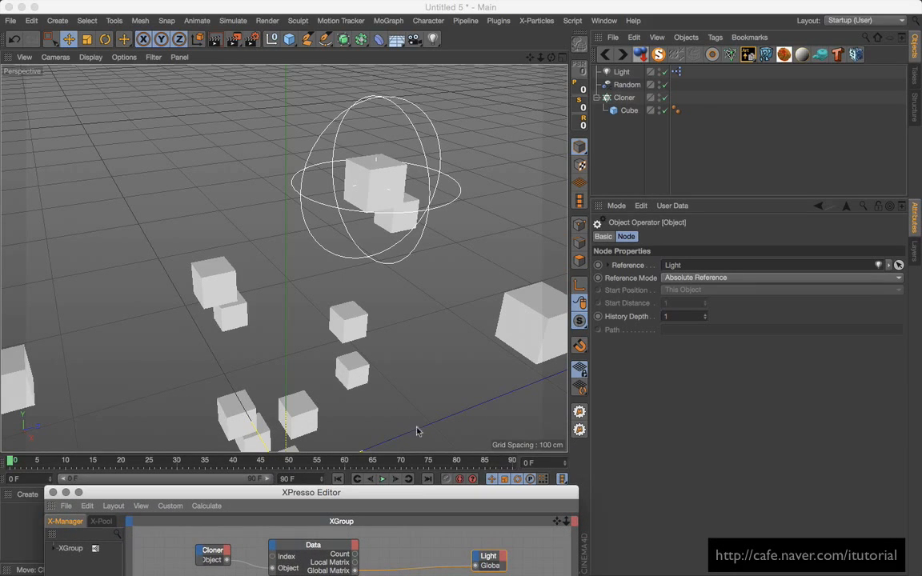
mouse_move(398, 228)
left_mouse_down("alt")
mouse_move(361, 194)
mouse_move(411, 213)
mouse_move(380, 233)
mouse_move(404, 223)
left_mouse_up("alt")
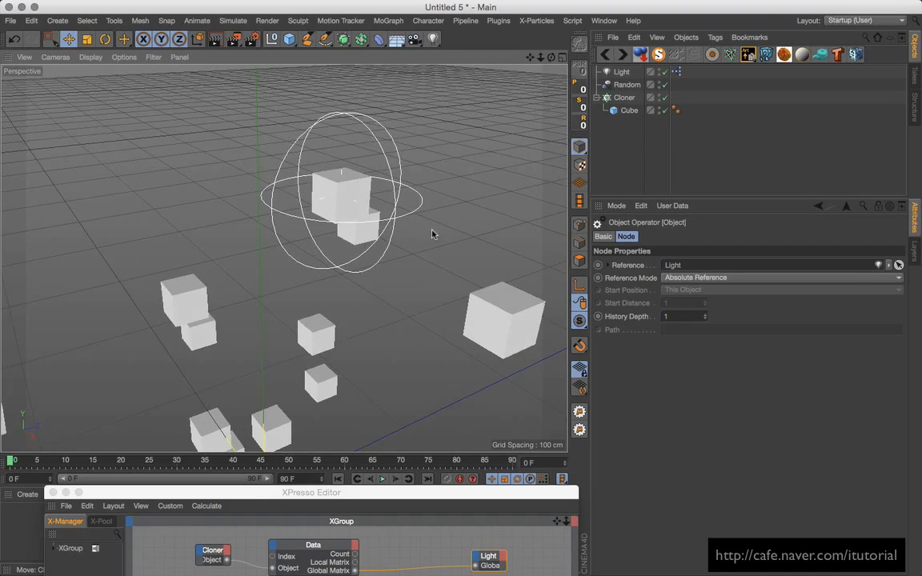
- Park the XPresso tag on the Random effector, group the Light under a Null, and expand that group
left_click_drag(437, 490, 439, 414)
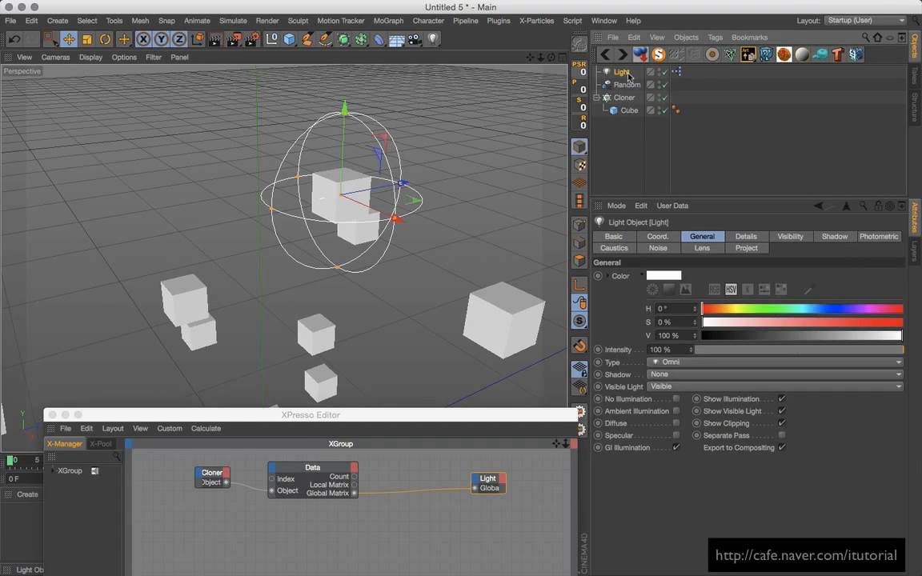
left_click_drag(677, 73, 677, 90)
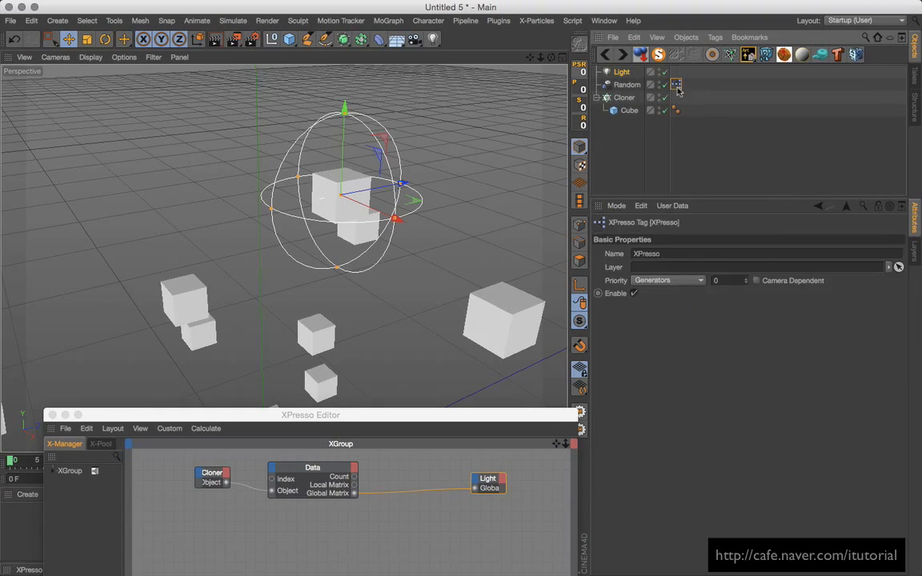
left_click(623, 73)
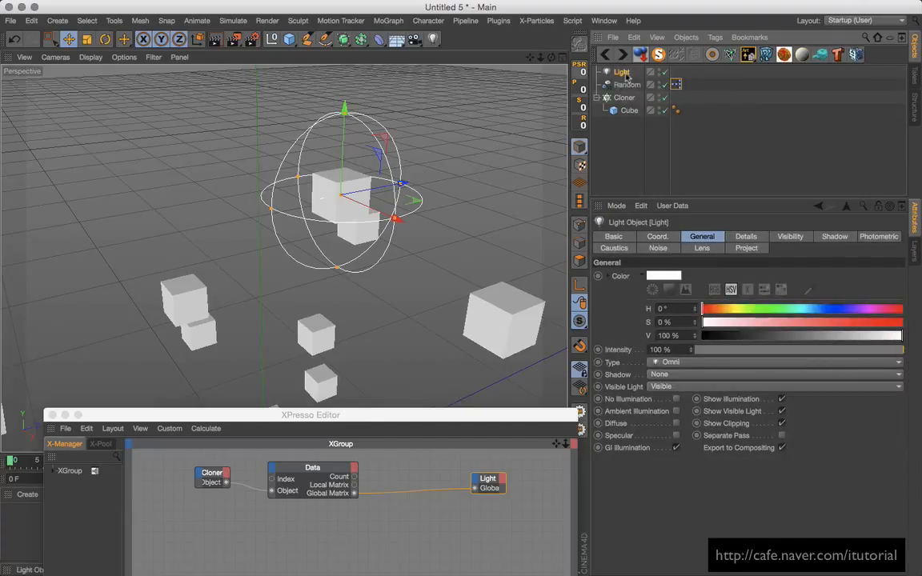
key("alt+g")
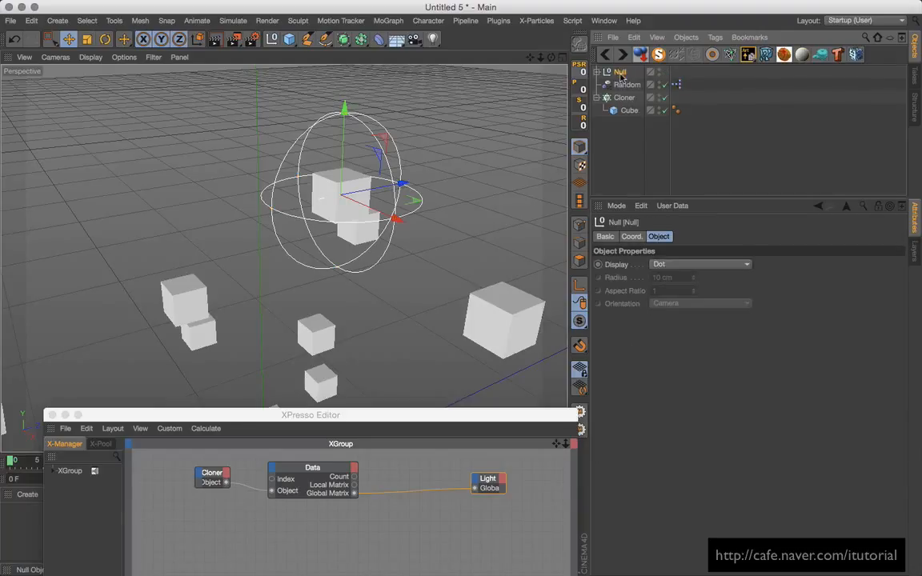
left_click(597, 73)
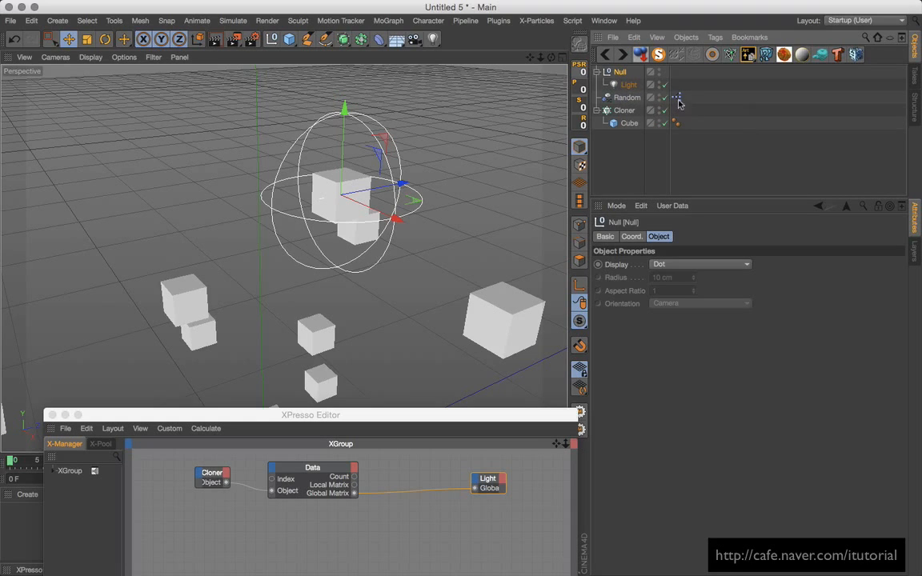
- Put the XPresso tag on the Null and replace the Light node with a Null node driven by the Data node's Global Matrix
left_click_drag(677, 98, 548, 367)
left_click_drag(483, 463, 481, 463)
left_click(485, 488)
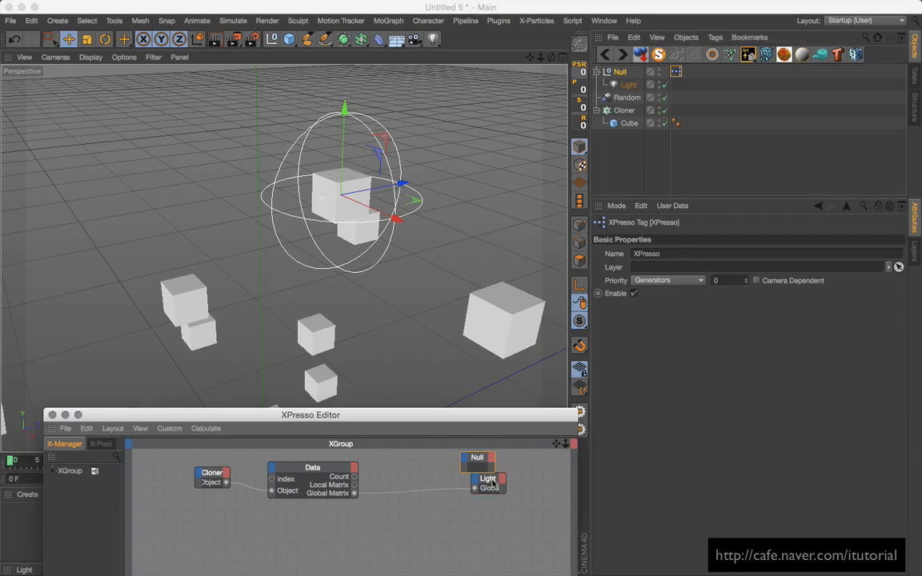
key("Delete")
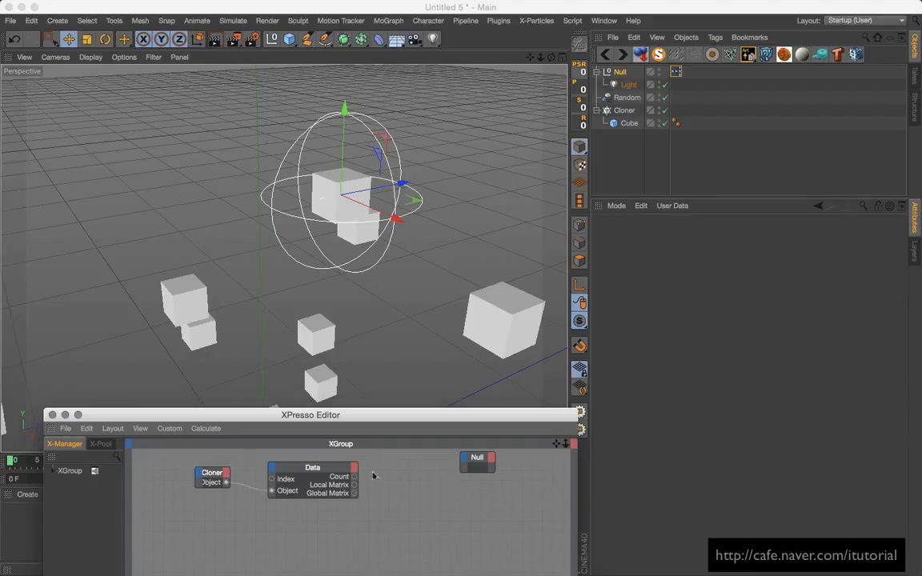
left_click(467, 458)
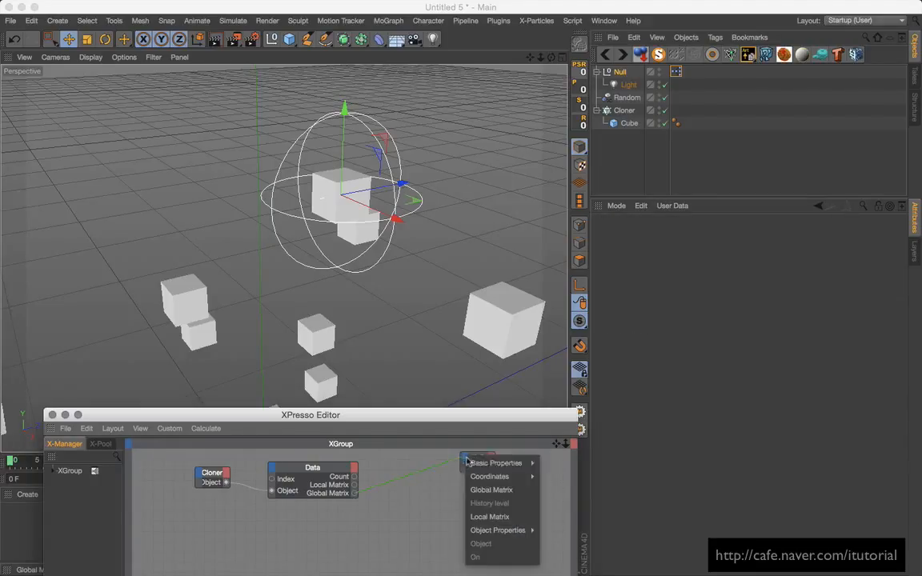
left_click(492, 492)
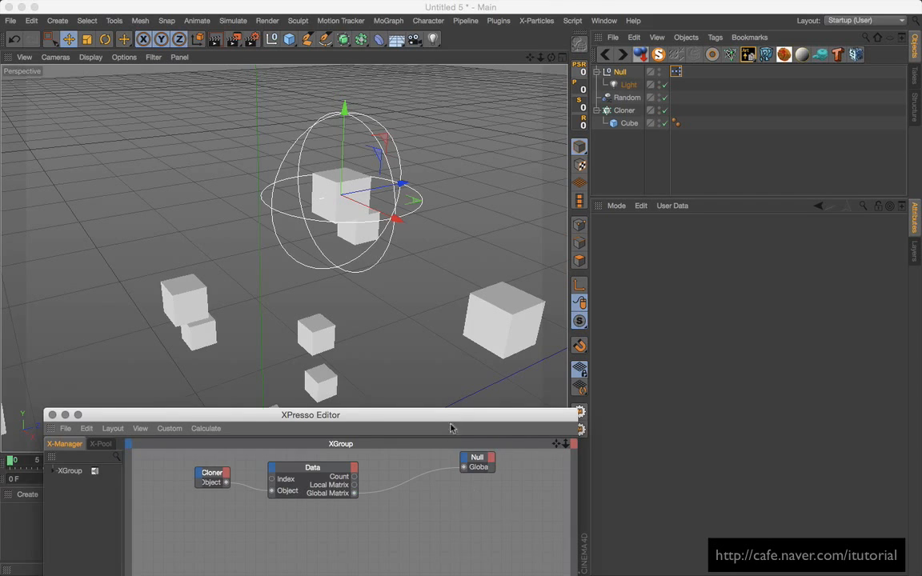
- Play the animation in close-up and in a wider view to check the grouped light on its clone, stopping at frame 27
left_click_drag(453, 417, 454, 498)
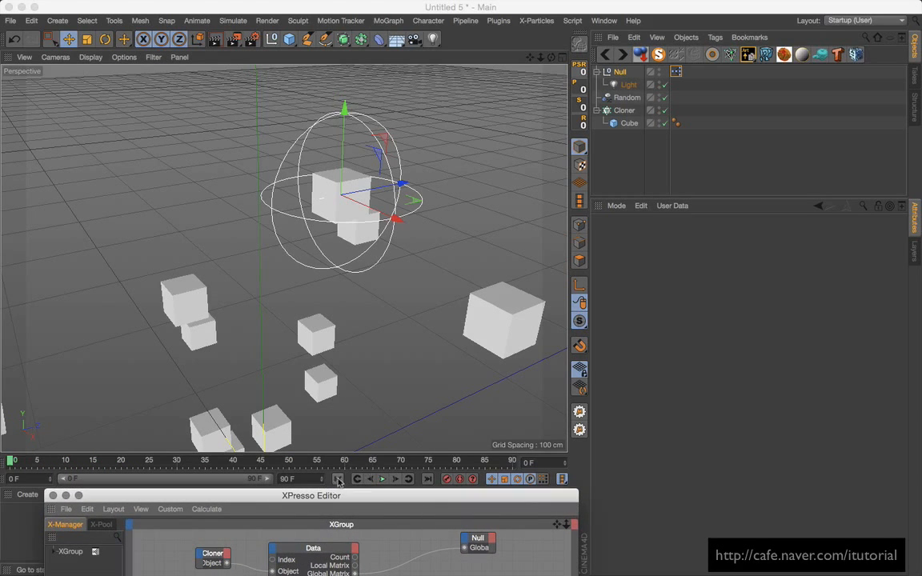
left_click(338, 478)
left_click(381, 479)
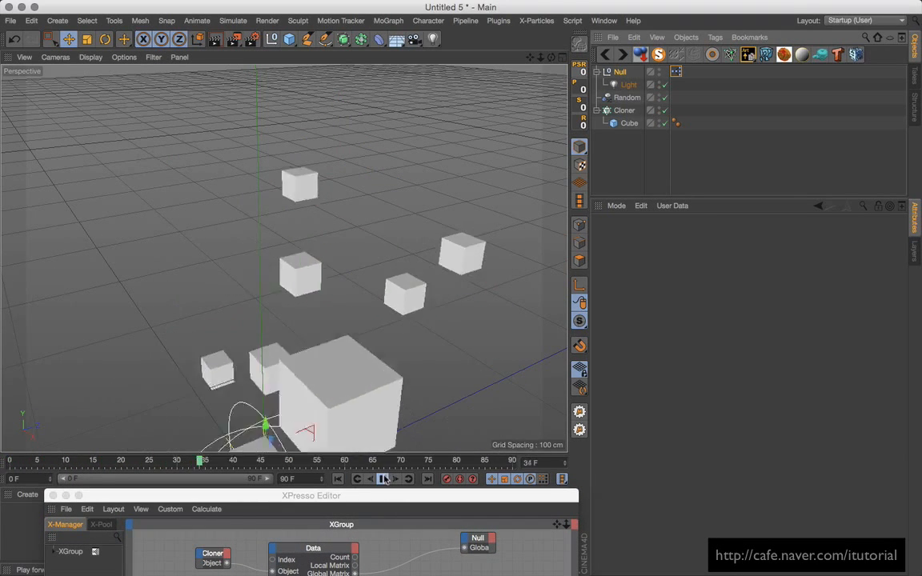
left_click(384, 479)
left_click(338, 478)
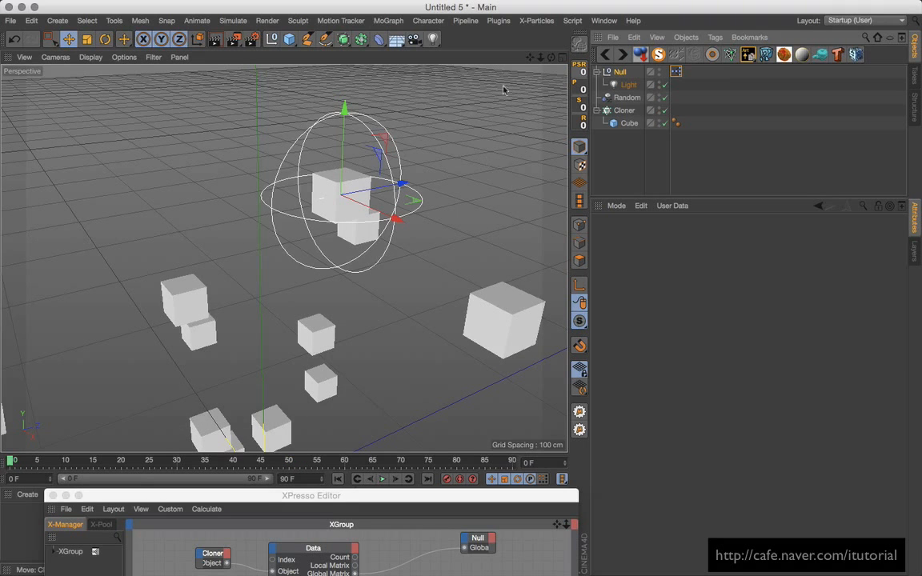
left_click_drag(540, 58, 492, 127)
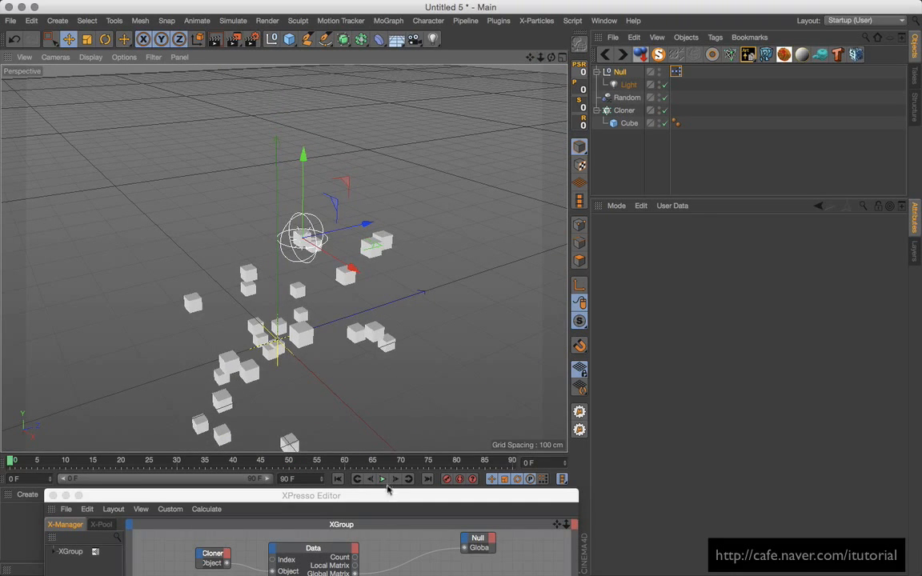
left_click(381, 478)
left_click(382, 478)
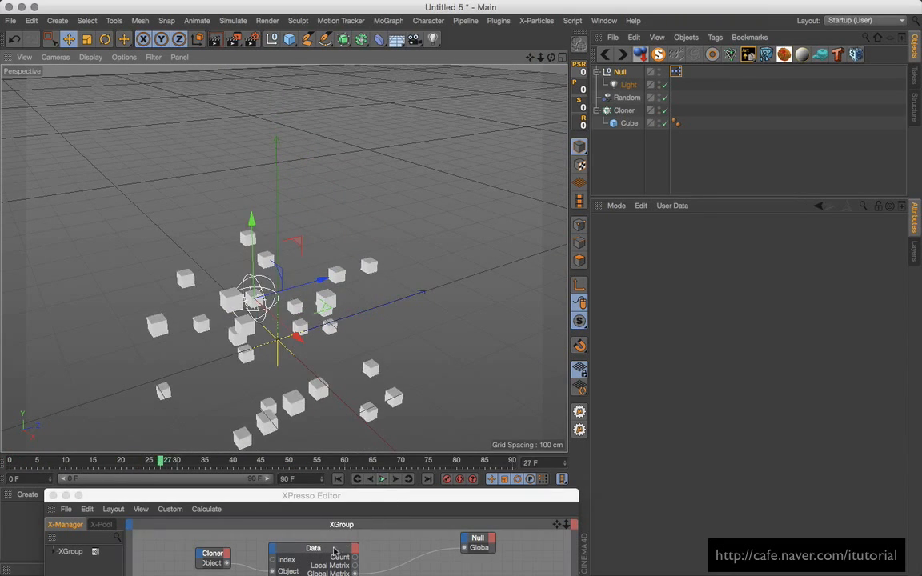
- Set the Data node's Index to 18, play the animation to check the light on that clone, and return to the first frame
left_click(334, 551)
left_click(672, 263)
left_click(672, 263)
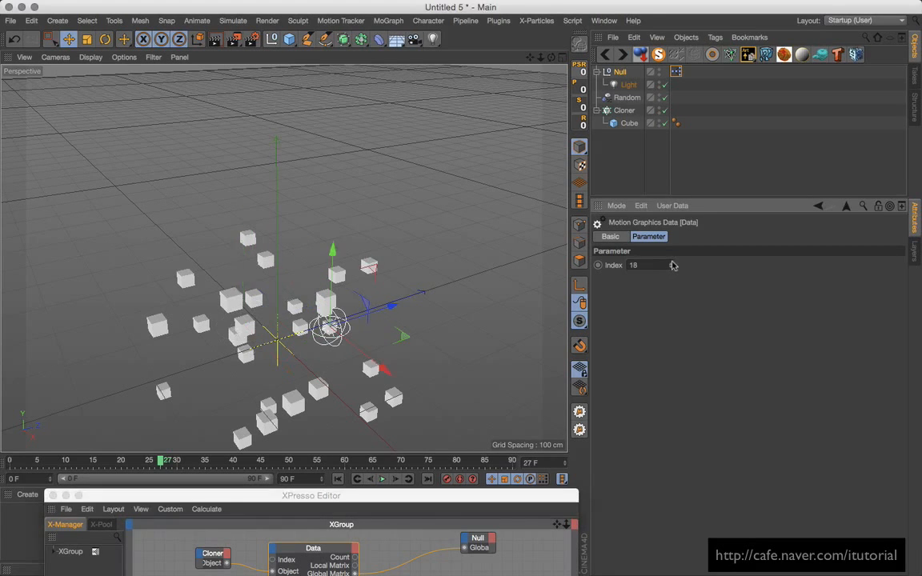
left_click(382, 478)
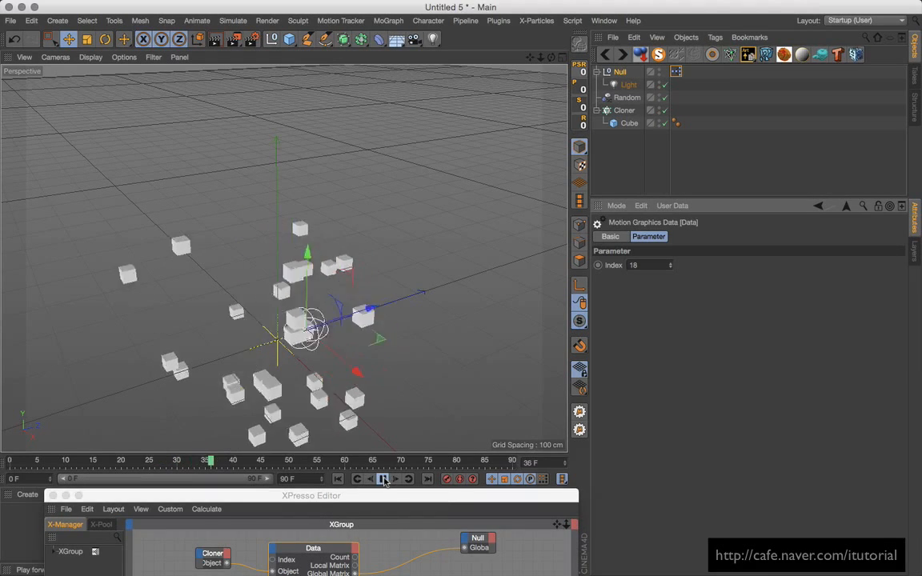
left_click(383, 478)
key("shift+f")
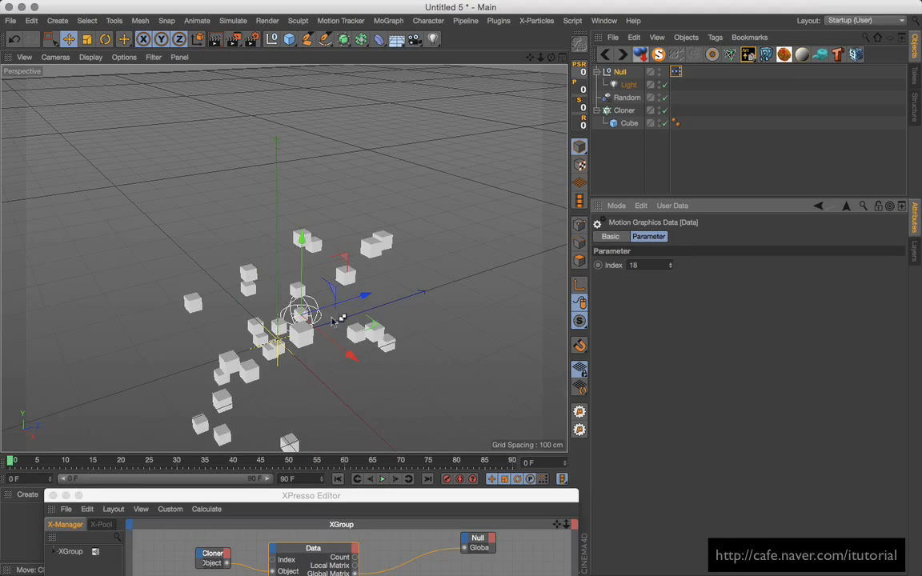
- Duplicate the Null group together with its Light and XPresso tag
right_click_drag(310, 325, 397, 293, "alt")
key("super+c")
key("super+v")
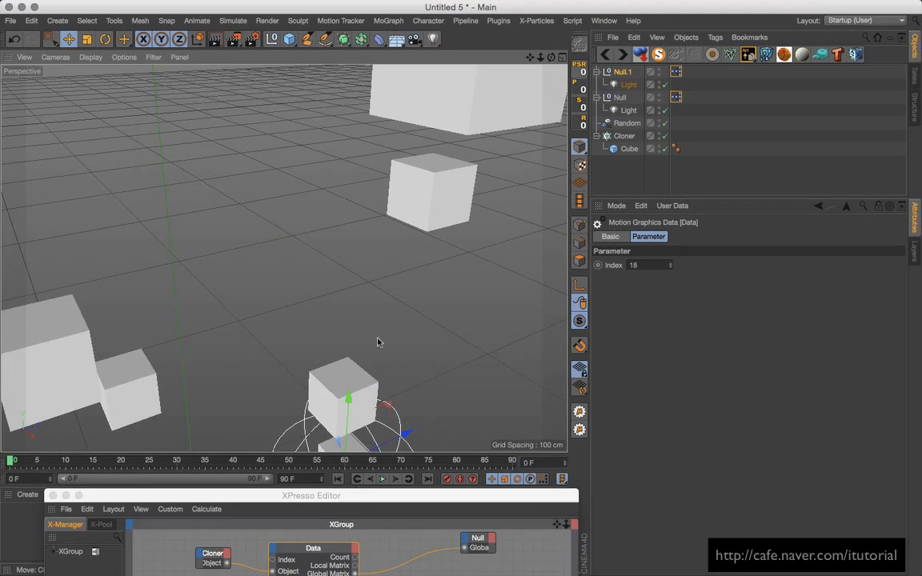
middle_click_drag(378, 339, 379, 243, "alt")
right_click_drag(379, 277, 426, 278, "alt")
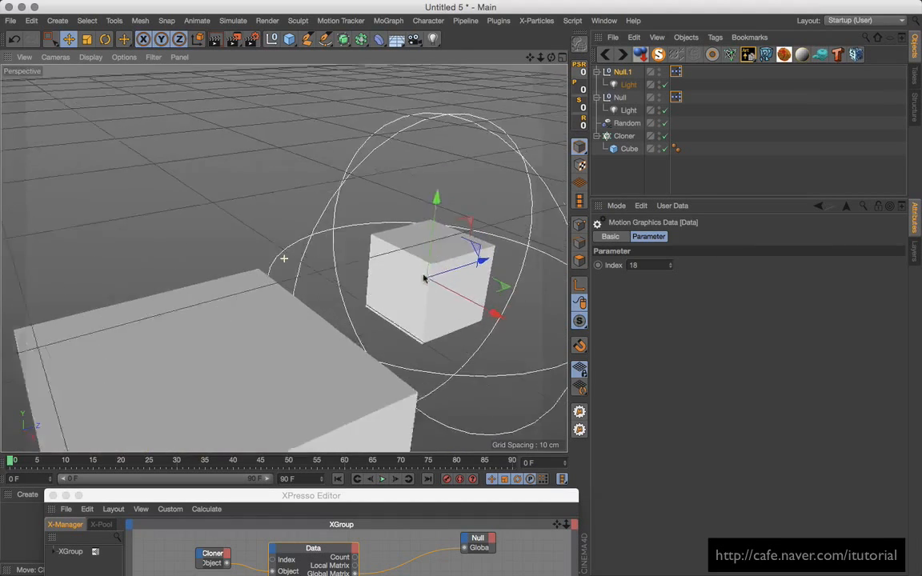
left_click_drag(426, 278, 364, 280, "alt")
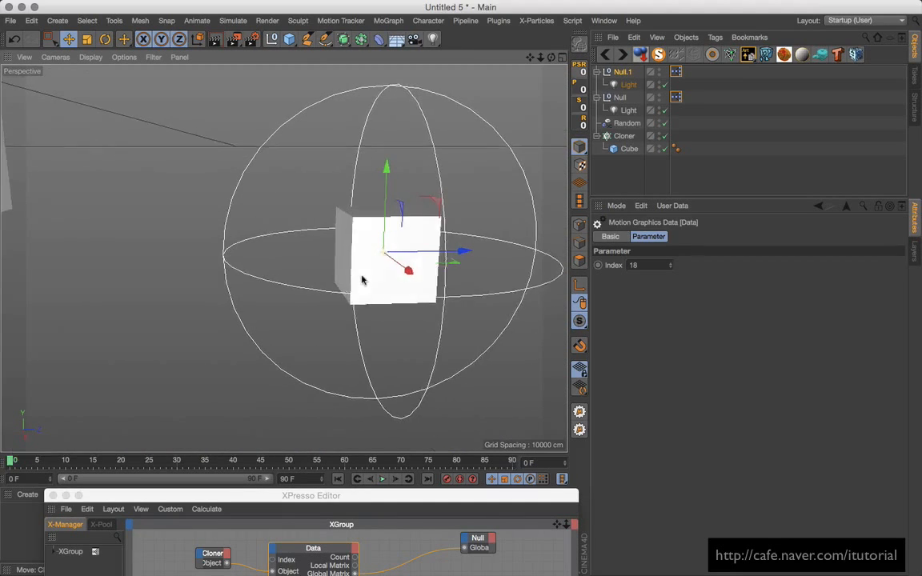
- Delete the duplicated Null group and raise the remaining Light onto the top face of its cube
left_click(622, 75)
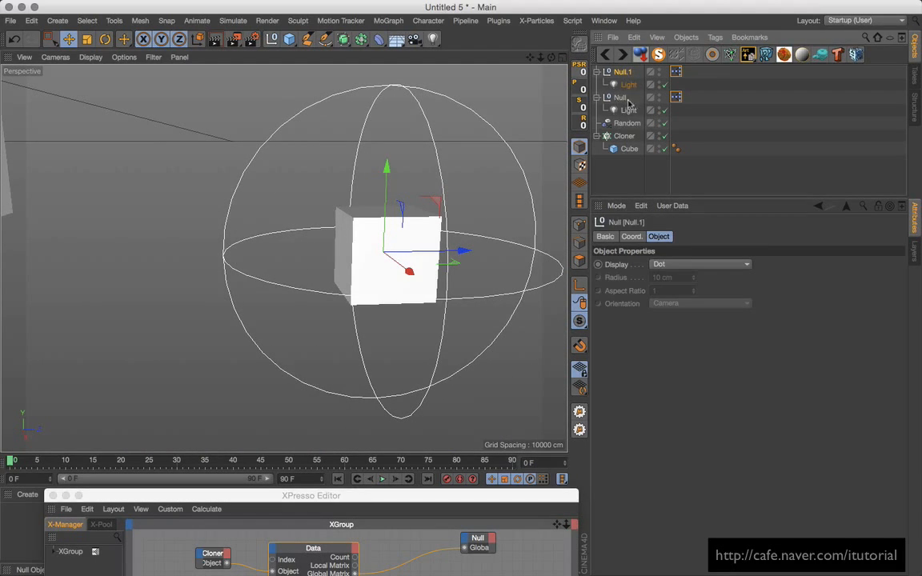
key("Delete")
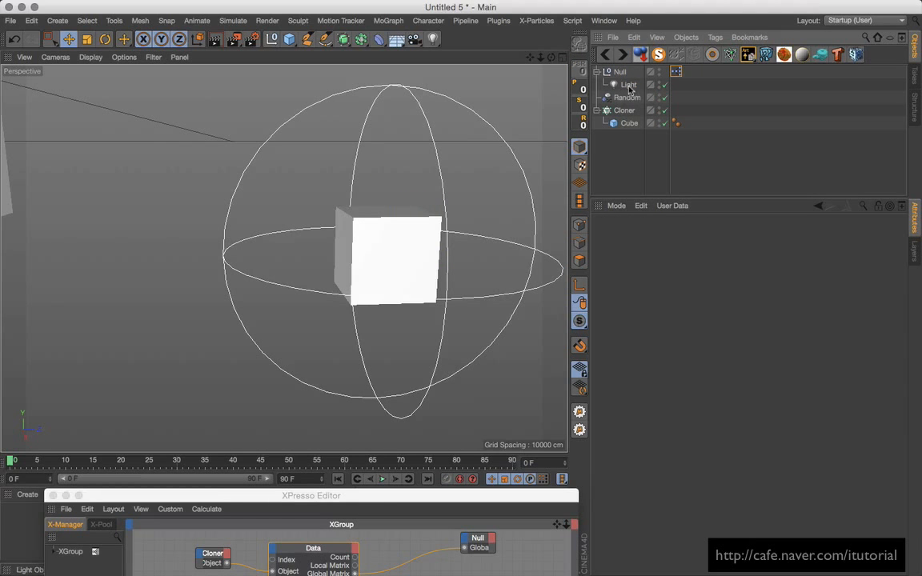
left_click(629, 85)
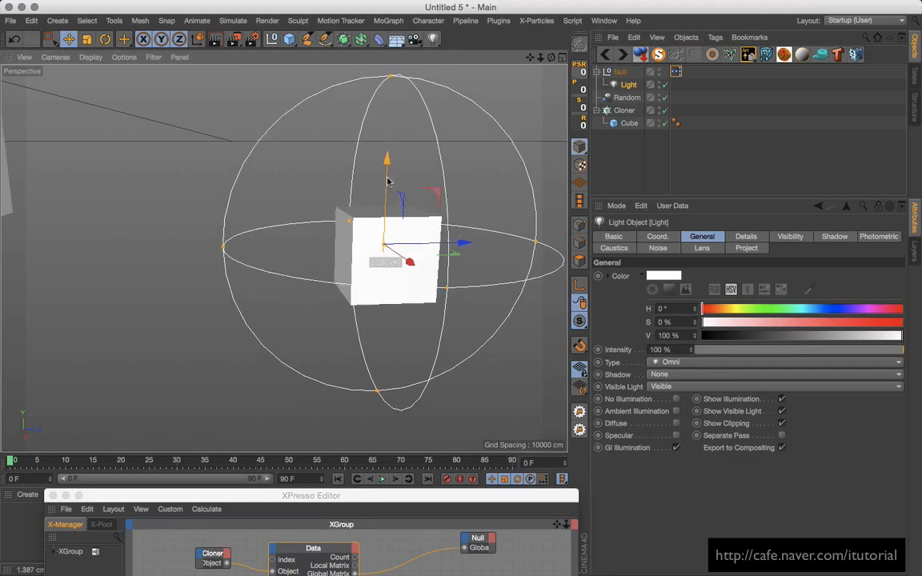
left_click_drag(387, 183, 389, 158)
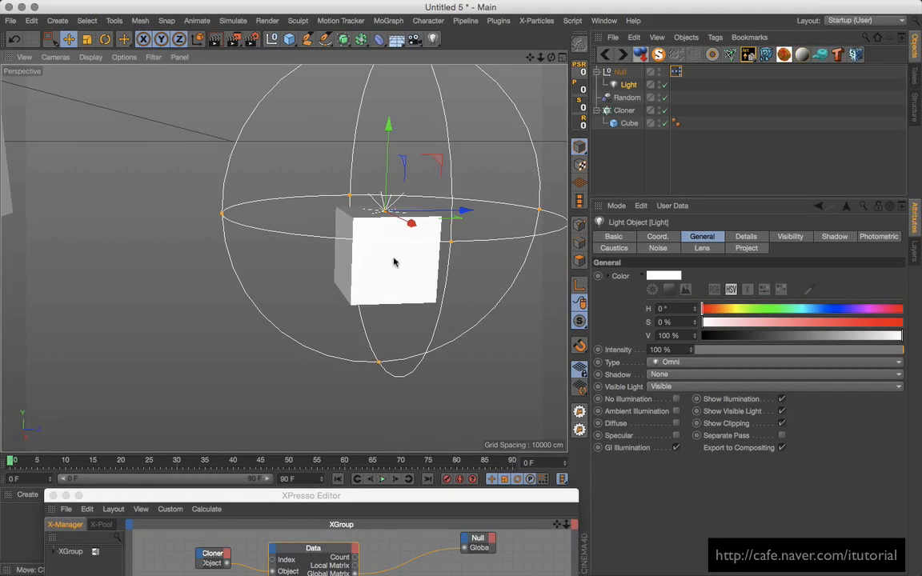
- Play the animation in close-up and in a wider view to check the light on the cube's top, returning to the first frame
left_click_drag(399, 279, 376, 294, "alt")
left_click(382, 479)
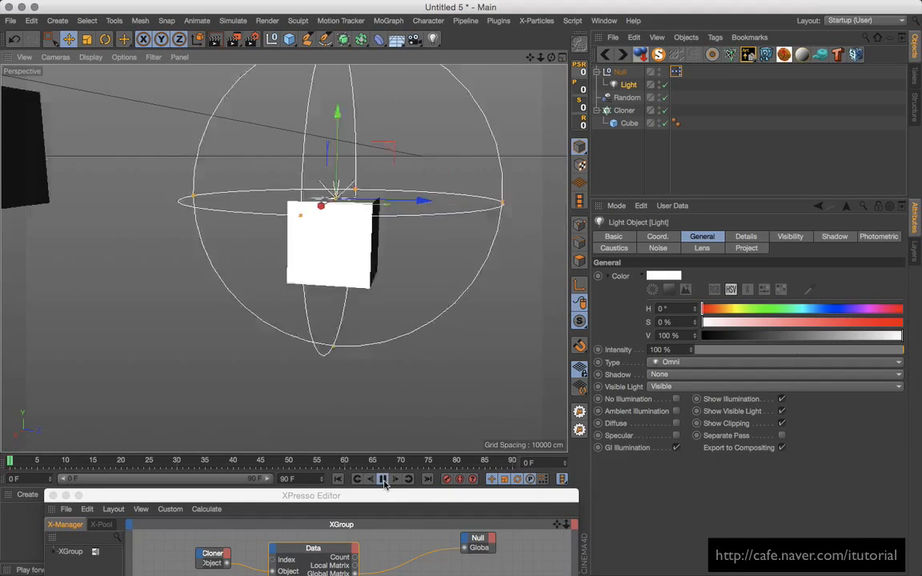
left_click(384, 480)
left_click(339, 479)
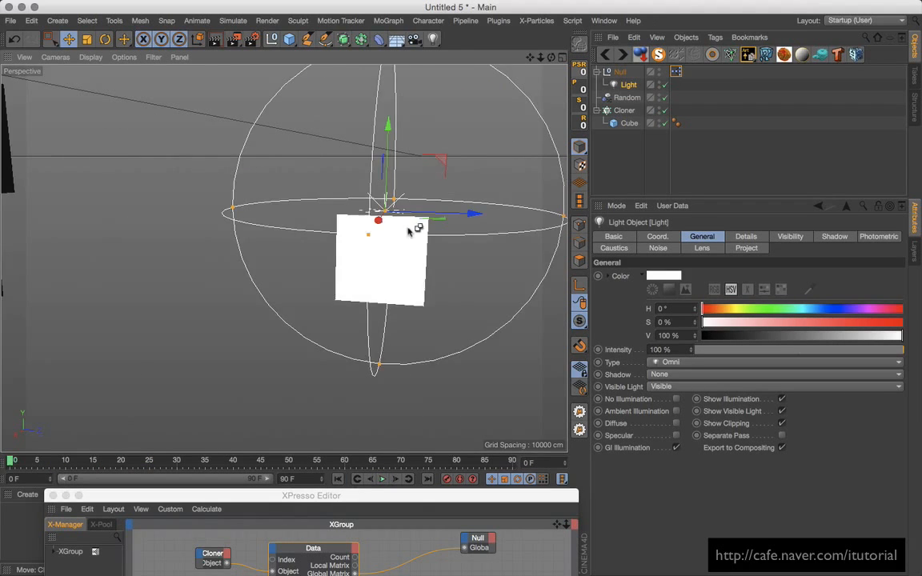
right_click_drag(407, 230, 367, 284, "alt")
left_click_drag(308, 265, 387, 292, "alt")
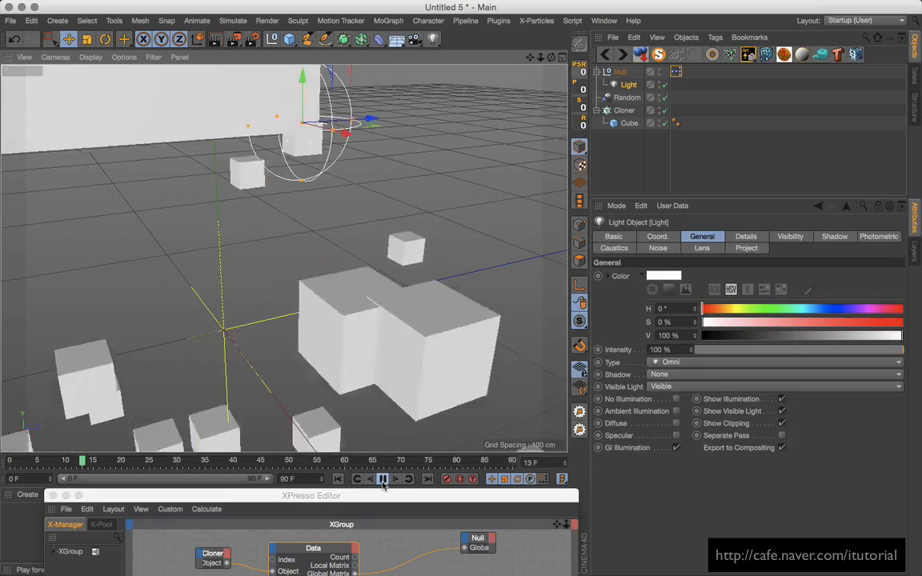
left_click(383, 482)
left_click(339, 480)
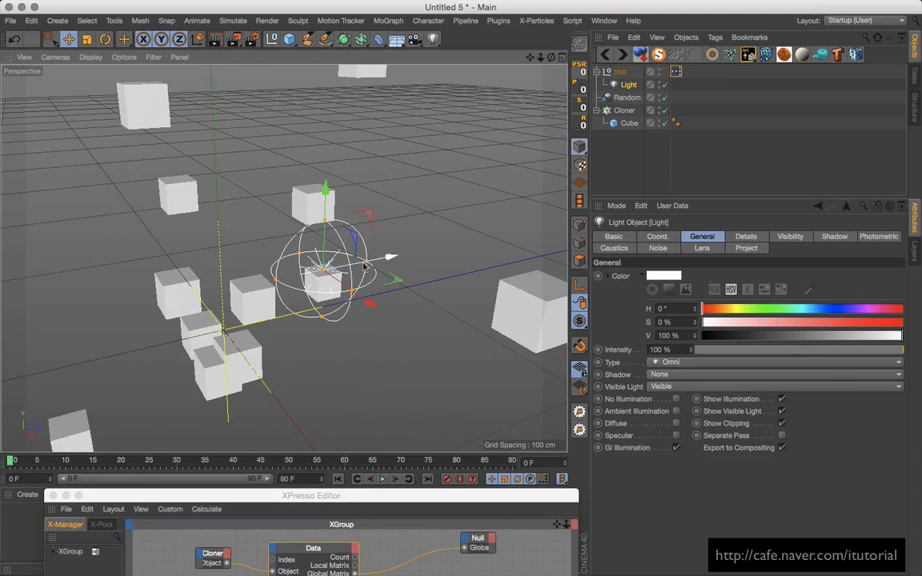
- Move the Light onto a side face of its cube and play the animation to check it, returning to the first frame
left_click_drag(388, 258, 479, 285)
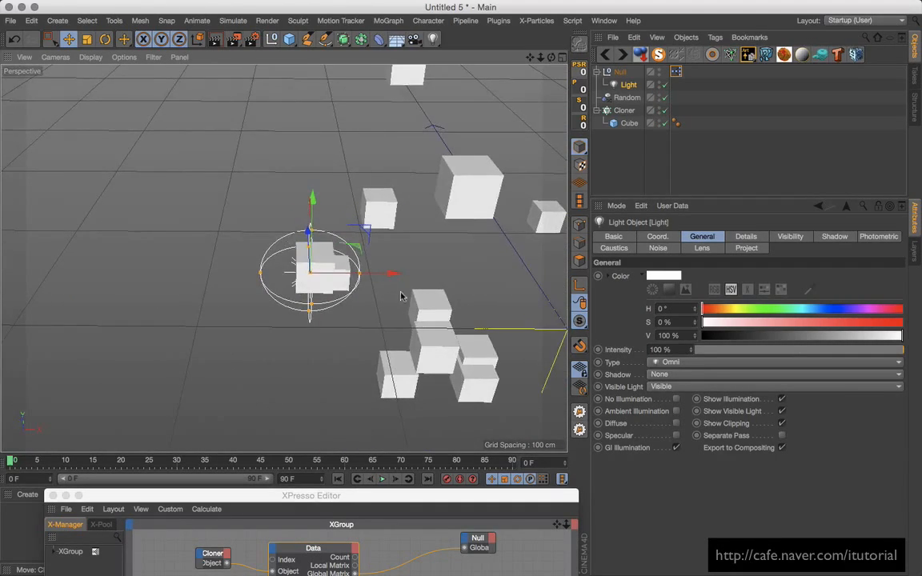
left_click_drag(401, 296, 336, 336, "alt")
left_click(382, 479)
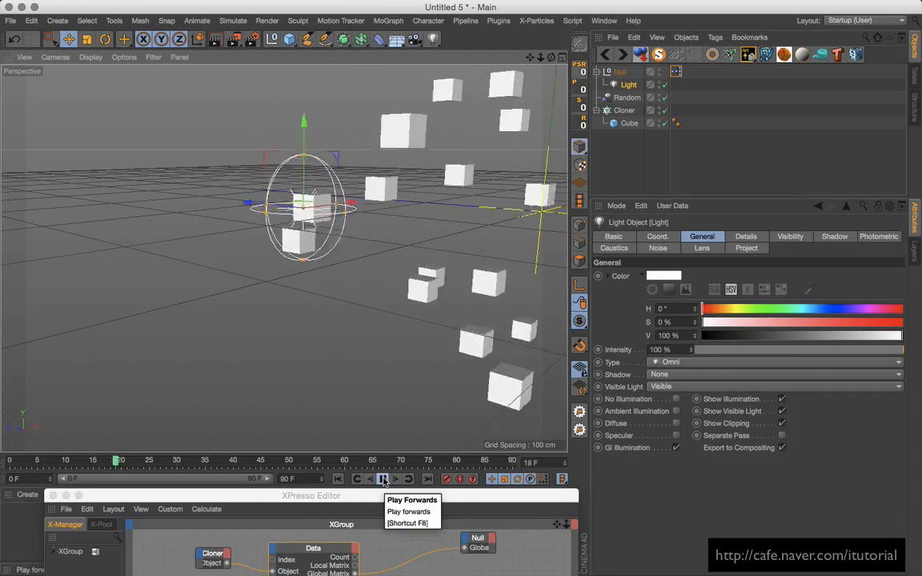
left_click(383, 479)
left_click(338, 479)
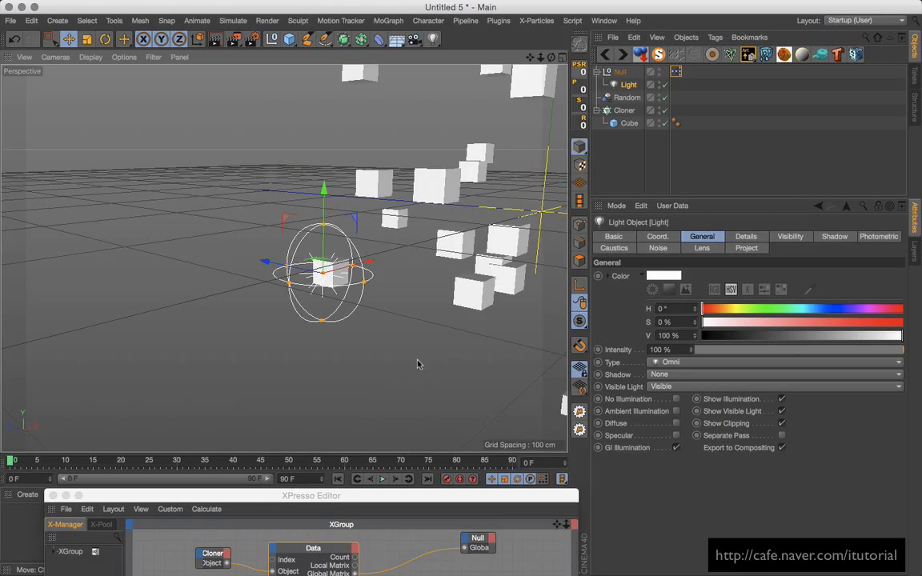
- Switch to Firefox, reread the forum question's line about a light attached to a spline's end, and return to Cinema 4D
key("super+Tab")
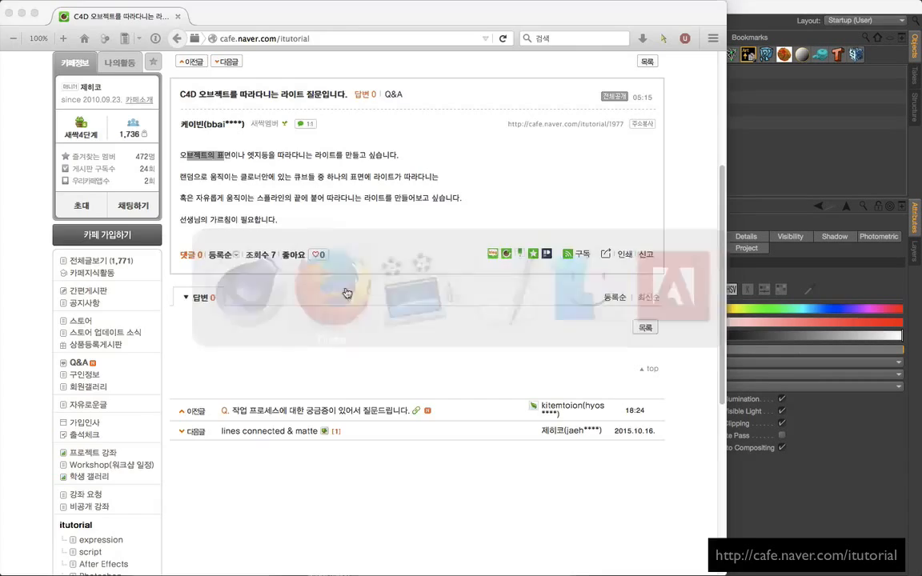
left_click(439, 181)
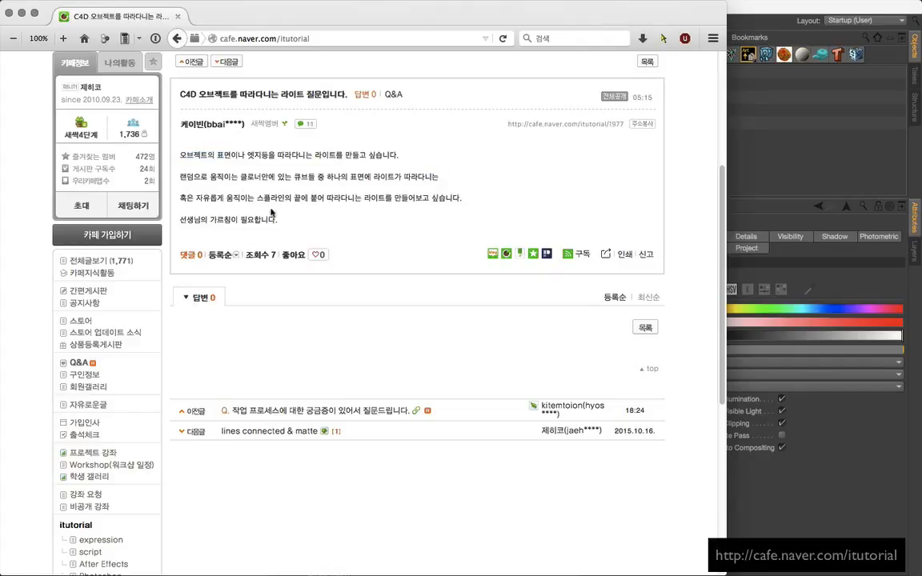
left_click_drag(214, 200, 179, 199)
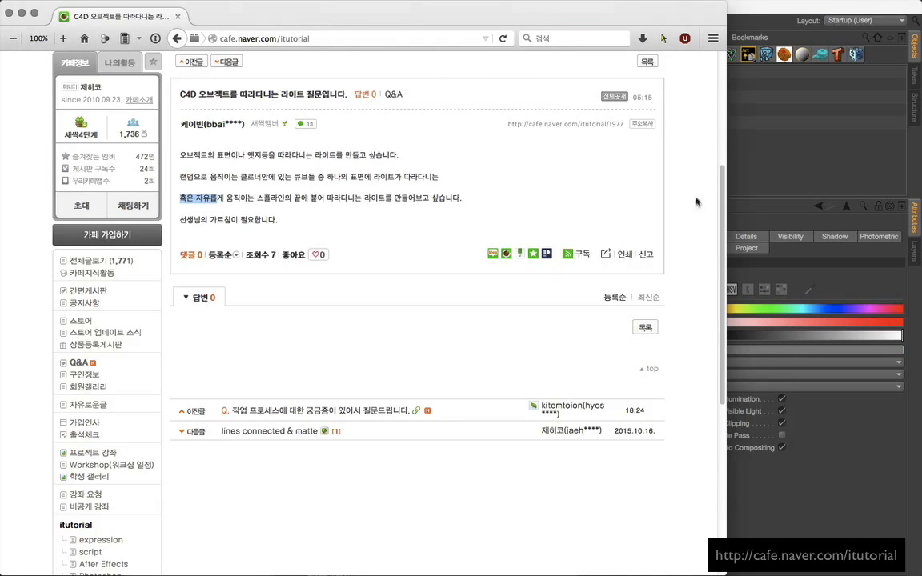
left_click(755, 173)
- Create a new project and draw an open, arching four-point Bezier spline with the Pen tool in the perspective view
left_click(10, 20)
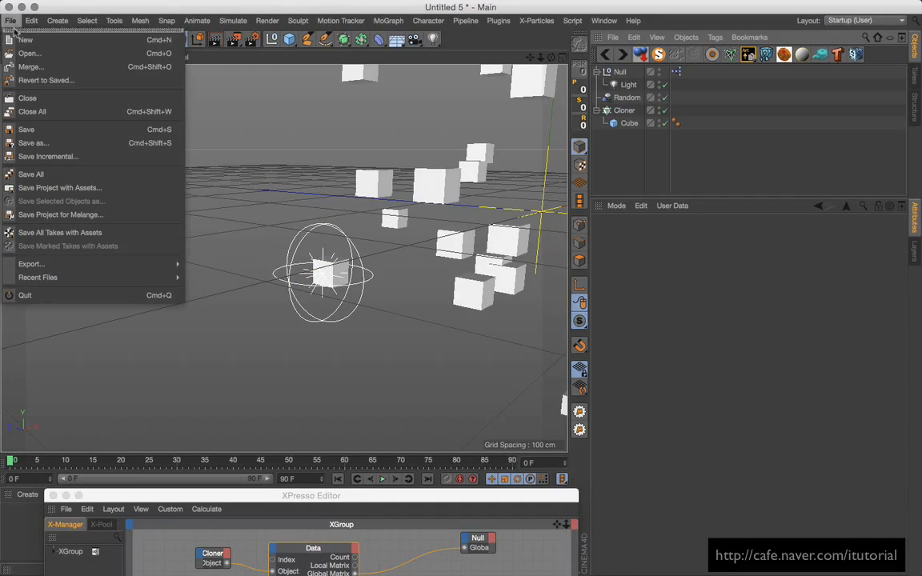
left_click(20, 35)
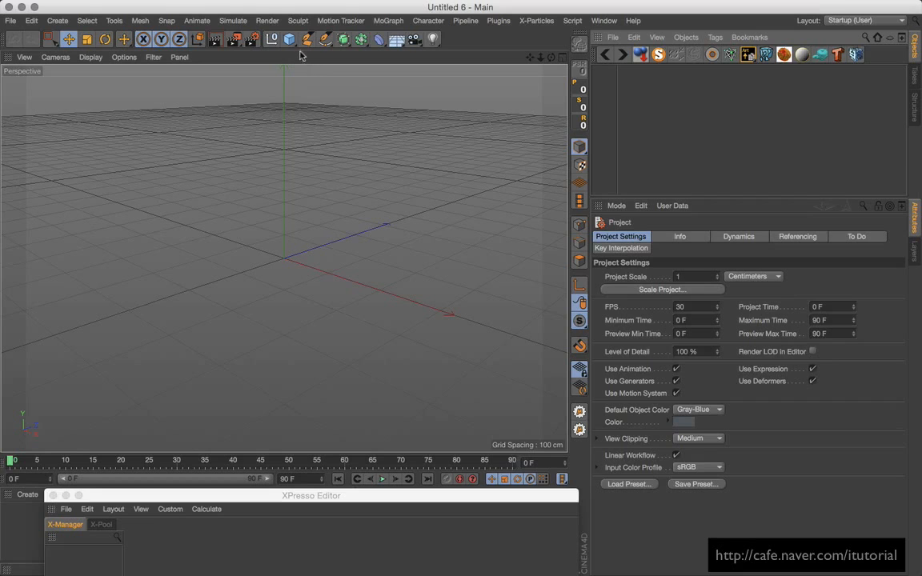
left_click(325, 39)
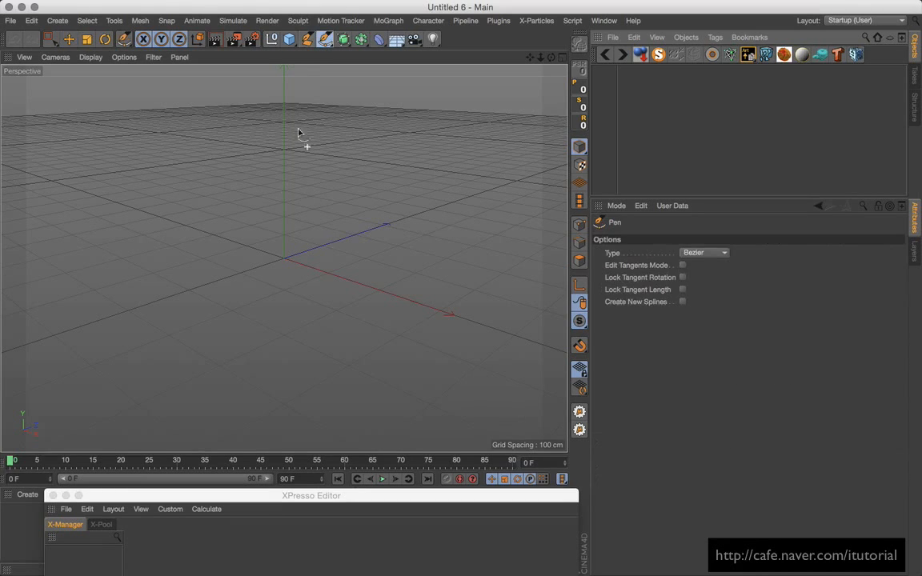
left_click(150, 242)
left_click_drag(253, 172, 333, 172)
left_click_drag(399, 216, 453, 277)
left_click_drag(378, 321, 365, 295)
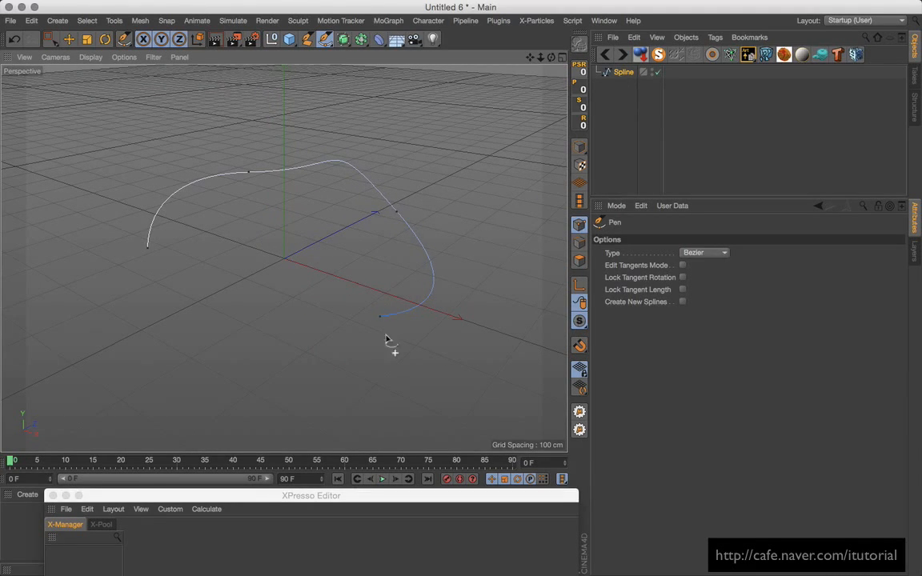
- Add a Light and set its Visible Light option to Visible
left_click(433, 38)
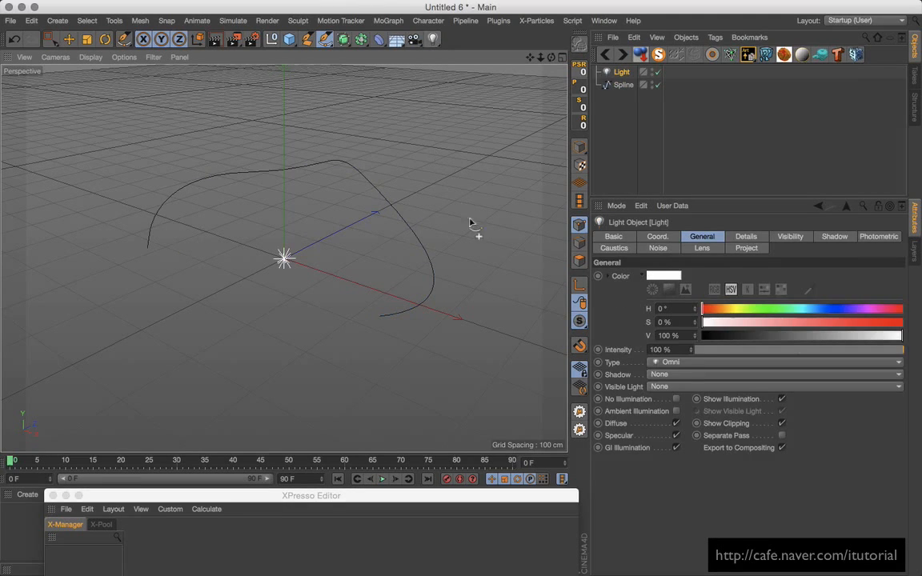
left_click(659, 385)
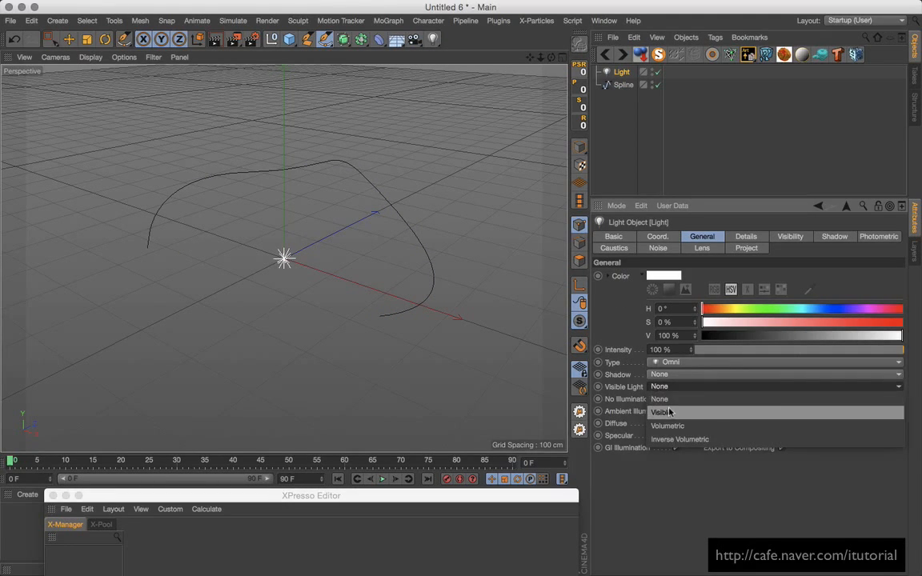
left_click(670, 412)
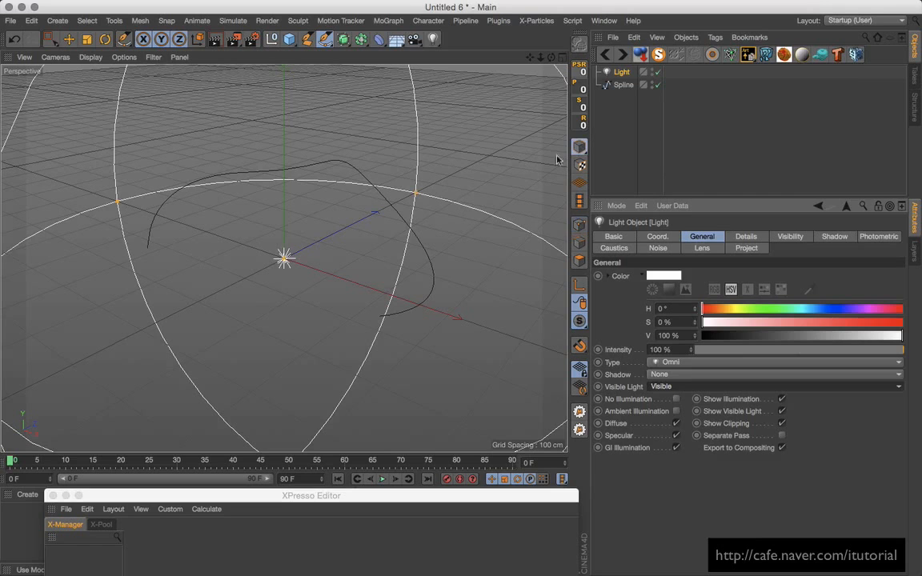
- Undo the stray Pen edits and shrink the Light's visible range to a small sphere in Model mode using the Rectangle Selection tool
left_click_drag(414, 191, 341, 238)
key("ctrl+z")
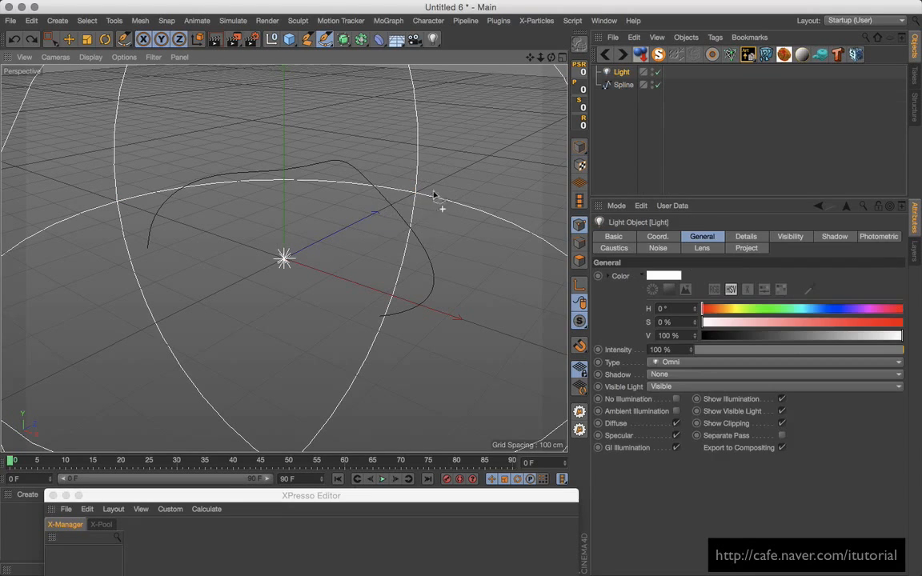
left_click(579, 147)
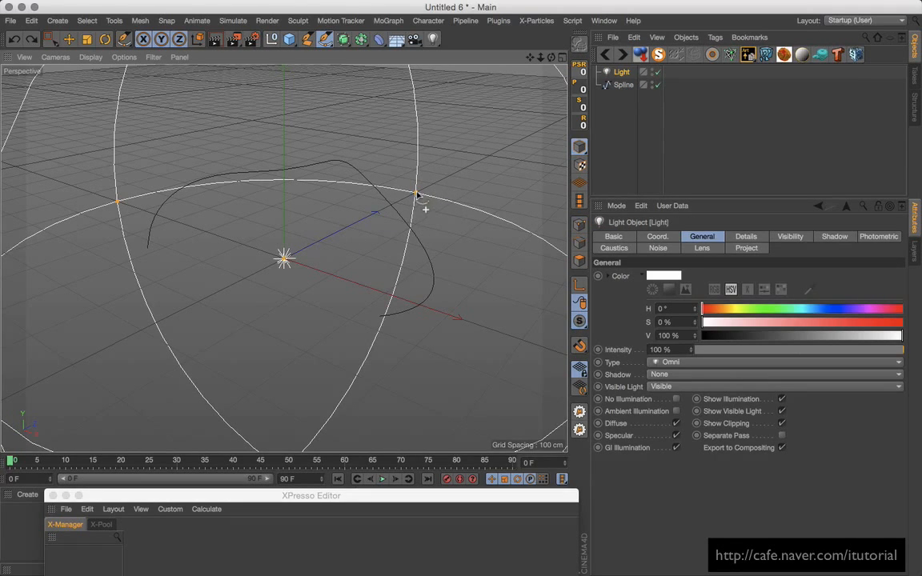
left_click_drag(417, 194, 370, 226)
key("ctrl+z")
left_click(50, 38)
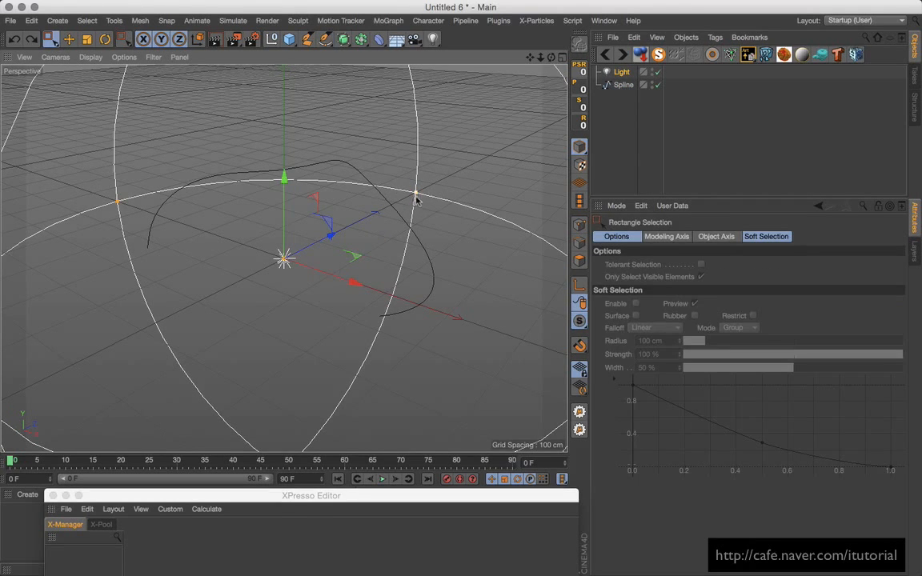
left_click_drag(415, 199, 353, 251)
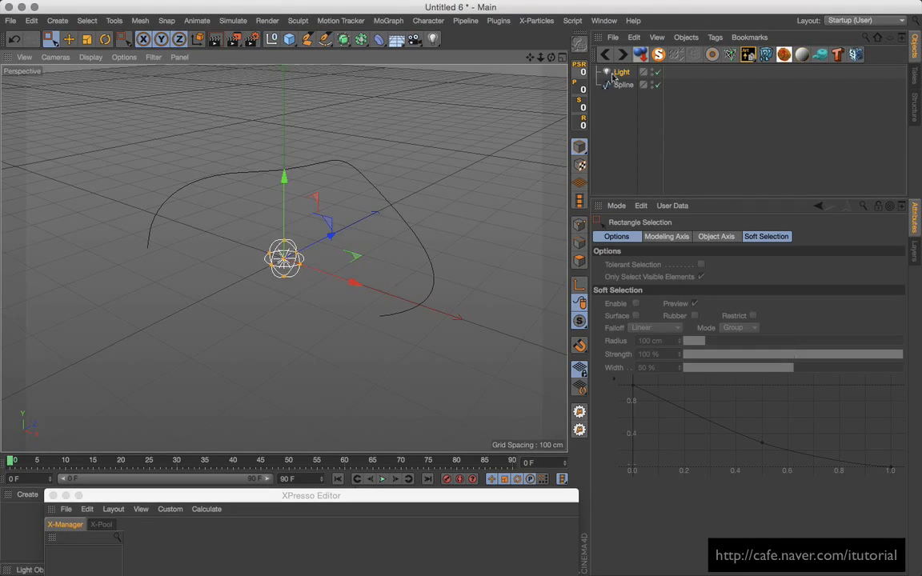
- Put the Light inside a Cloner and set the Cloner to Object mode with the Spline as its object
left_click(388, 21)
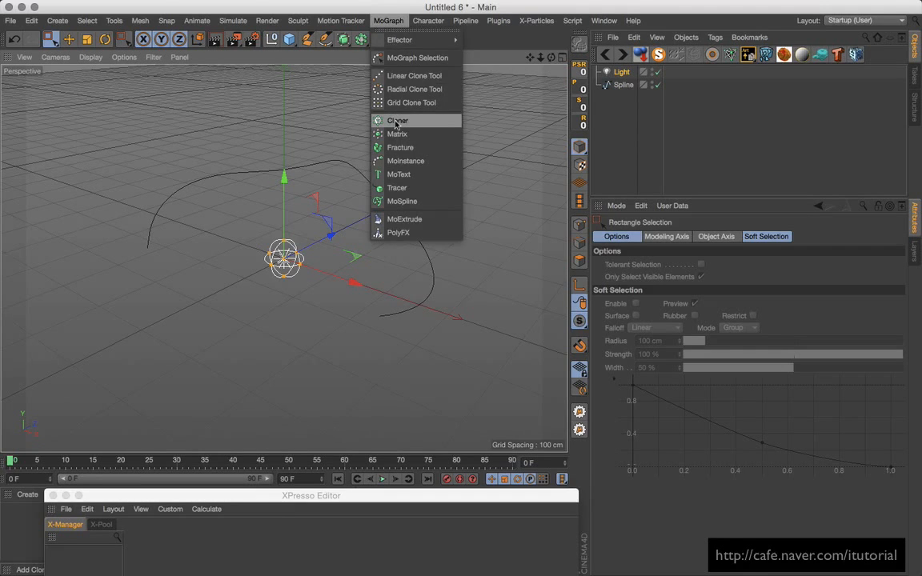
left_click(397, 122, "alt")
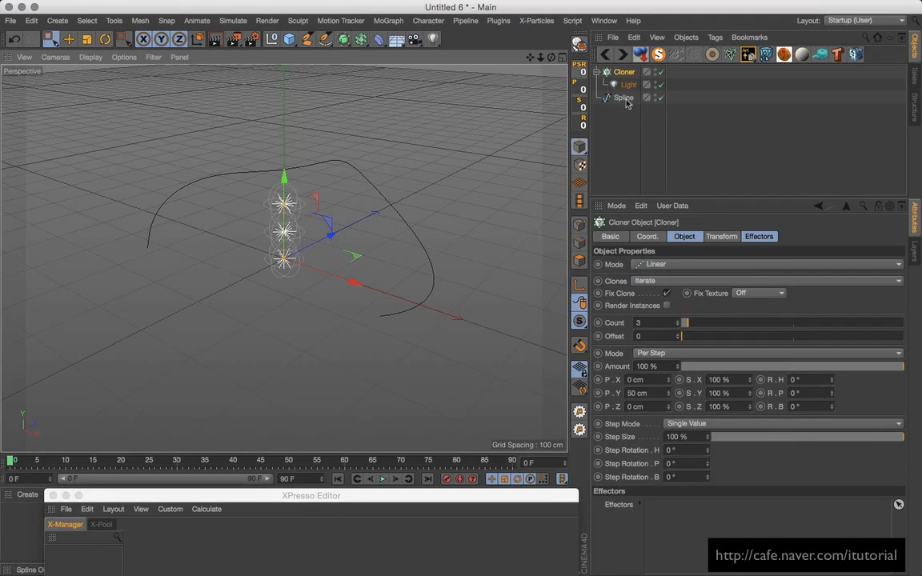
left_click(669, 265)
left_click(656, 274)
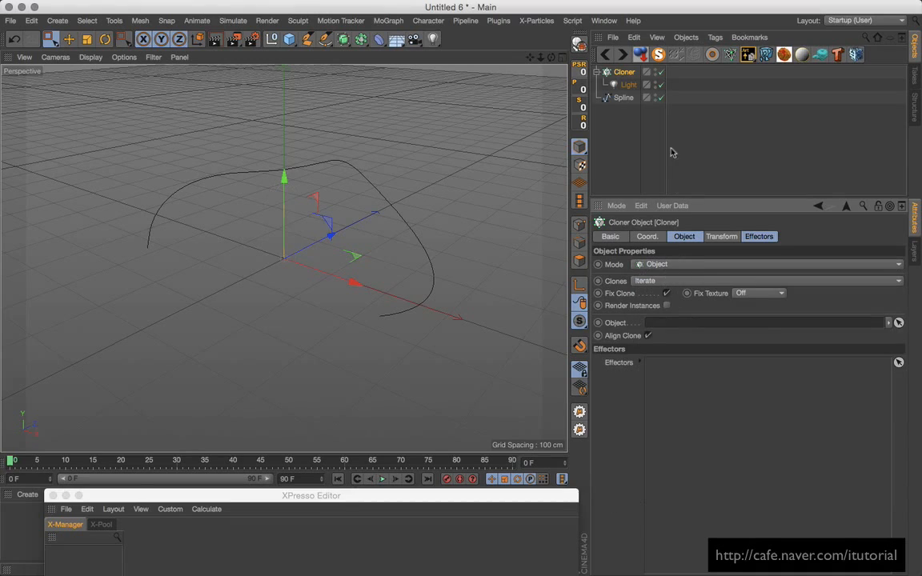
left_click_drag(623, 103, 664, 324)
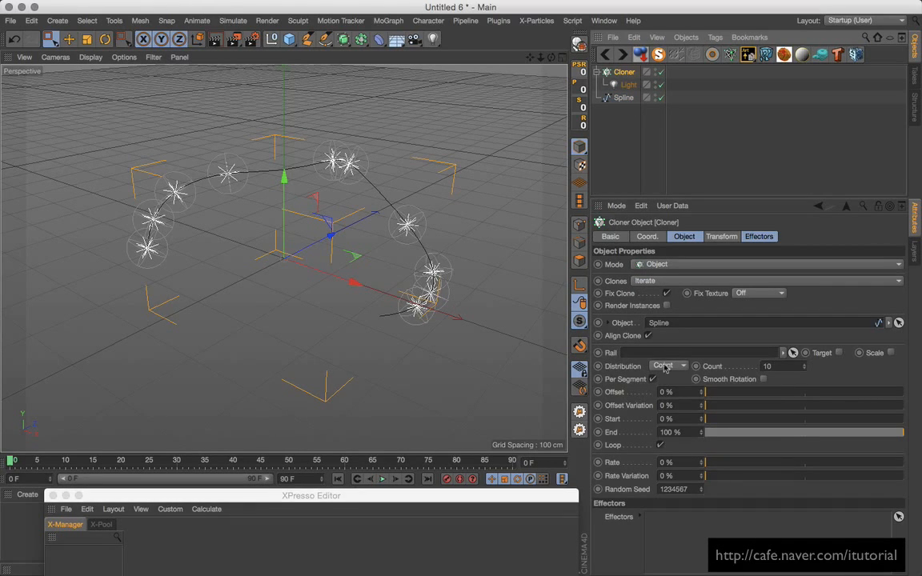
- Set the Cloner's Count to 1
left_click_drag(798, 366, 704, 362)
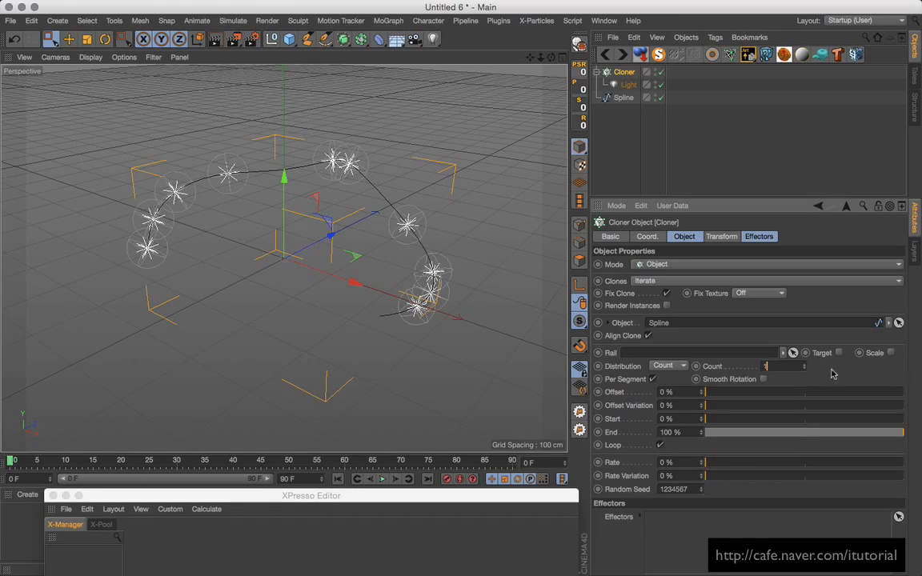
type("1")
key("Return")
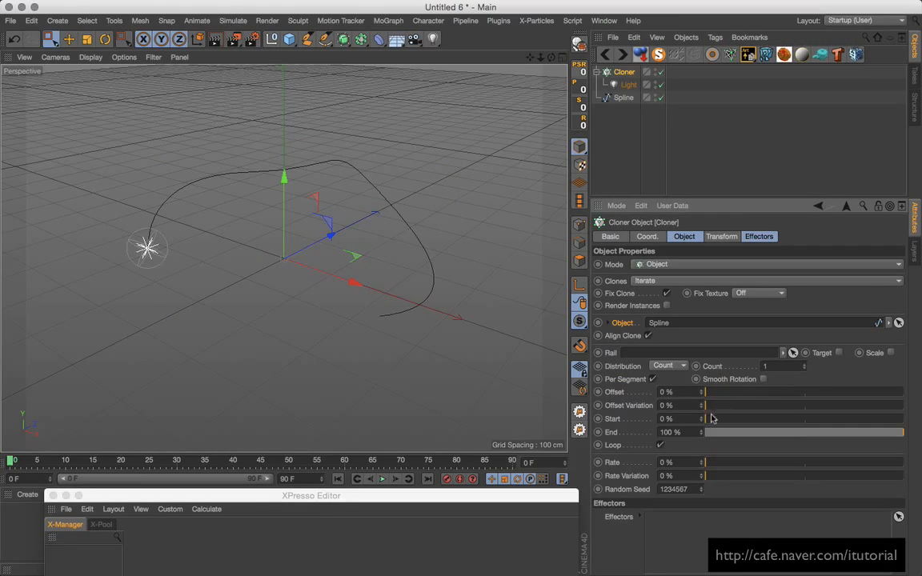
- Turn off Loop for the Cloner and raise its Start value to 100% to place the light at the spline's end
left_click_drag(712, 419, 876, 419)
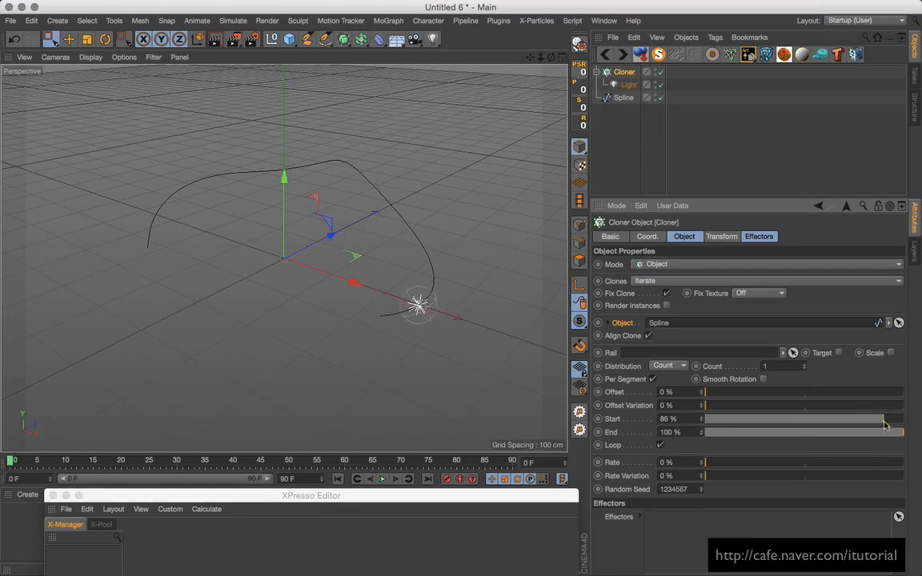
mouse_move(876, 419)
left_mouse_down()
mouse_move(910, 430)
mouse_move(873, 420)
mouse_move(907, 424)
mouse_move(707, 421)
mouse_move(920, 428)
left_mouse_up()
left_click(661, 446)
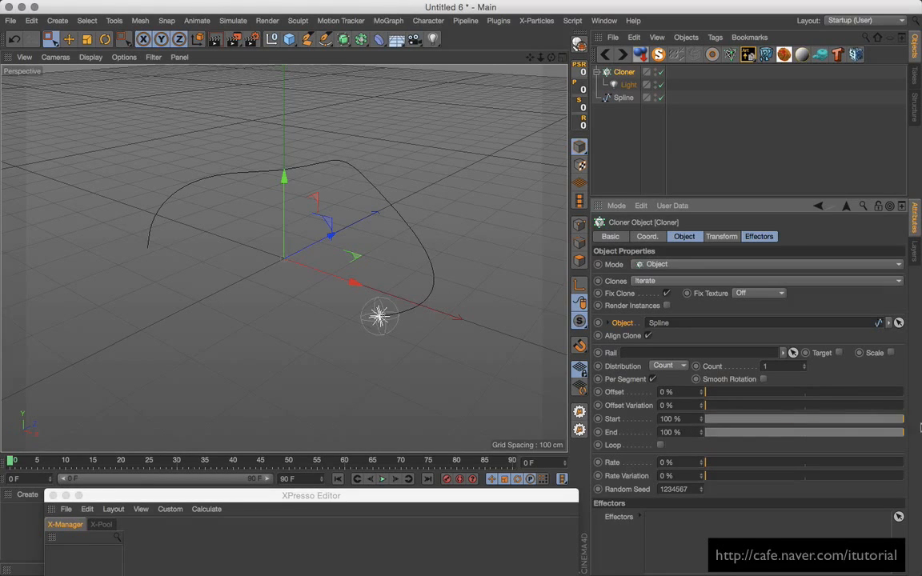
mouse_move(718, 422)
left_mouse_down()
mouse_move(891, 425)
mouse_move(918, 435)
left_mouse_up()
- In Points mode, select the Spline's end point beside the light and move it up and back so the curve bends upward
left_click_drag(383, 289, 423, 301, "alt")
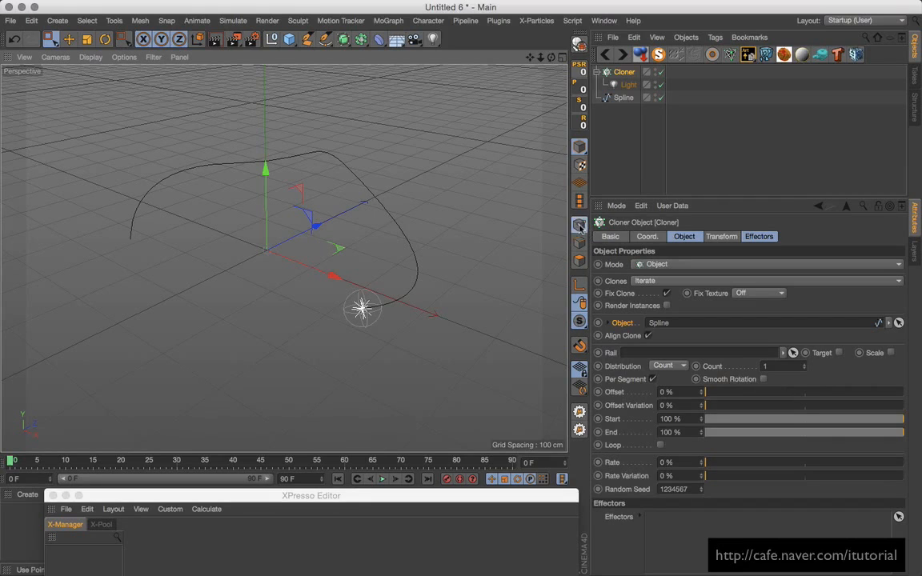
left_click(50, 39)
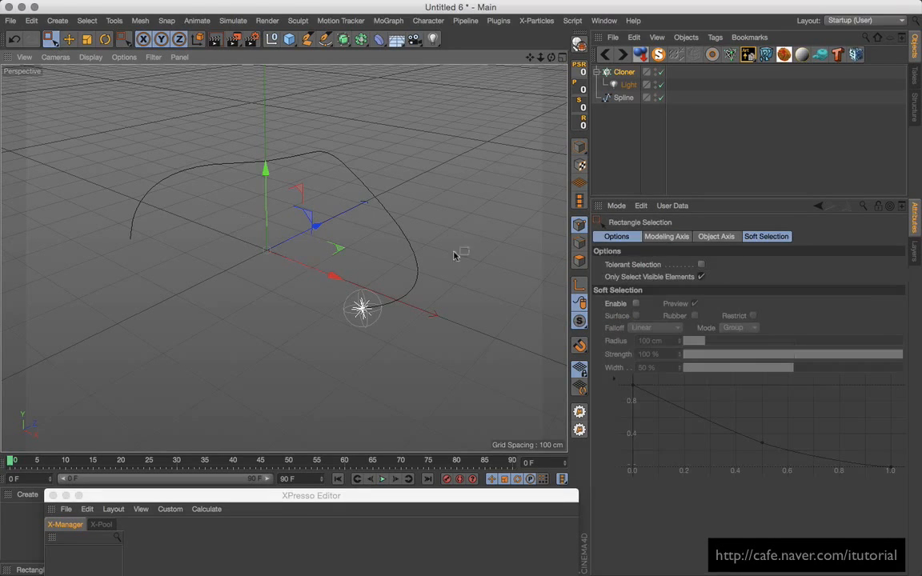
left_click(623, 97)
left_click_drag(391, 337, 321, 296)
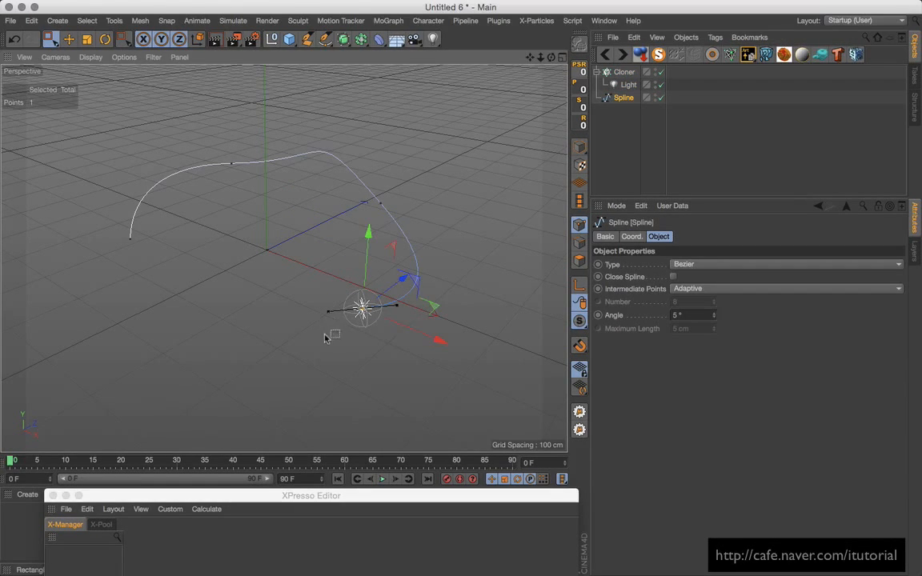
left_click_drag(434, 311, 448, 213)
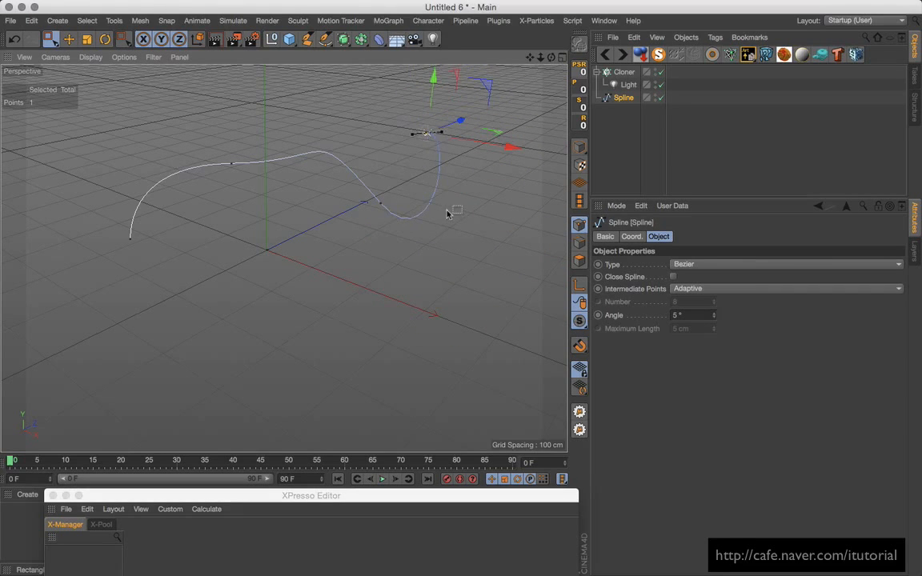
- Add a MoGraph Formula effector and make it a child of the Spline
left_click(625, 110)
left_click(622, 98)
left_click(427, 21)
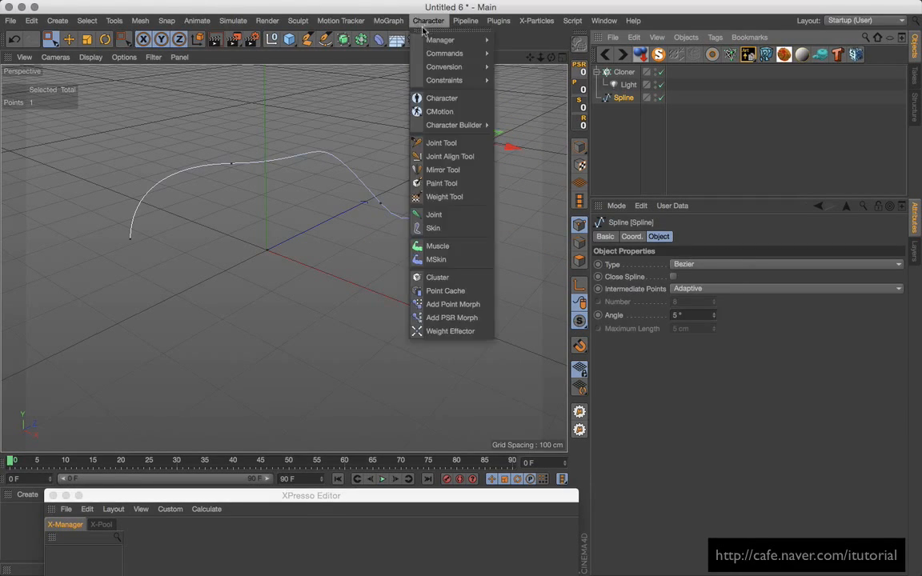
mouse_move(388, 21)
mouse_move(408, 39)
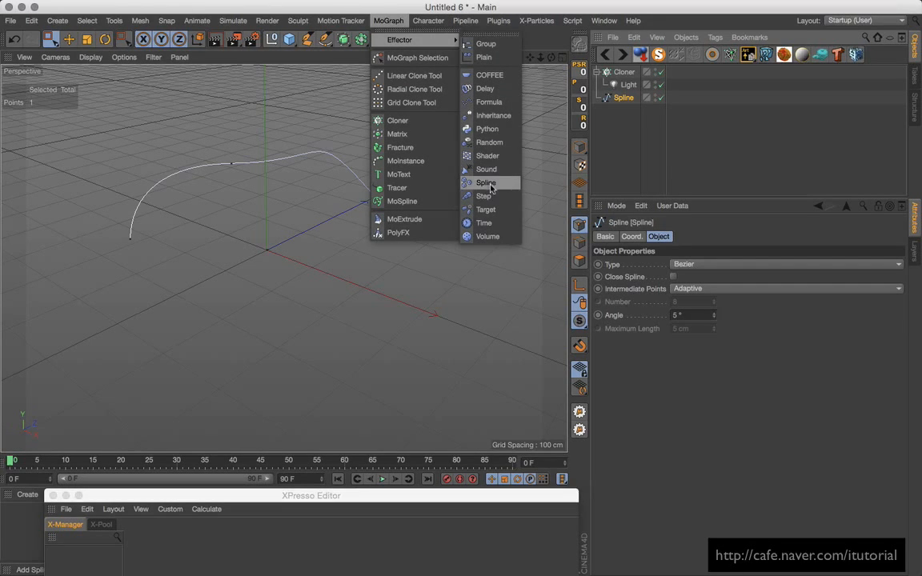
left_click(490, 103)
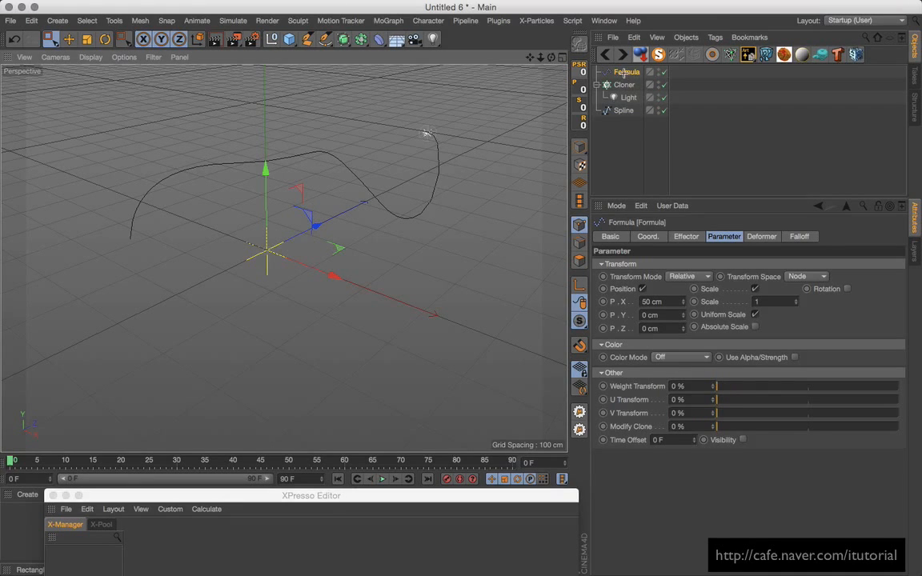
left_click_drag(625, 72, 626, 111)
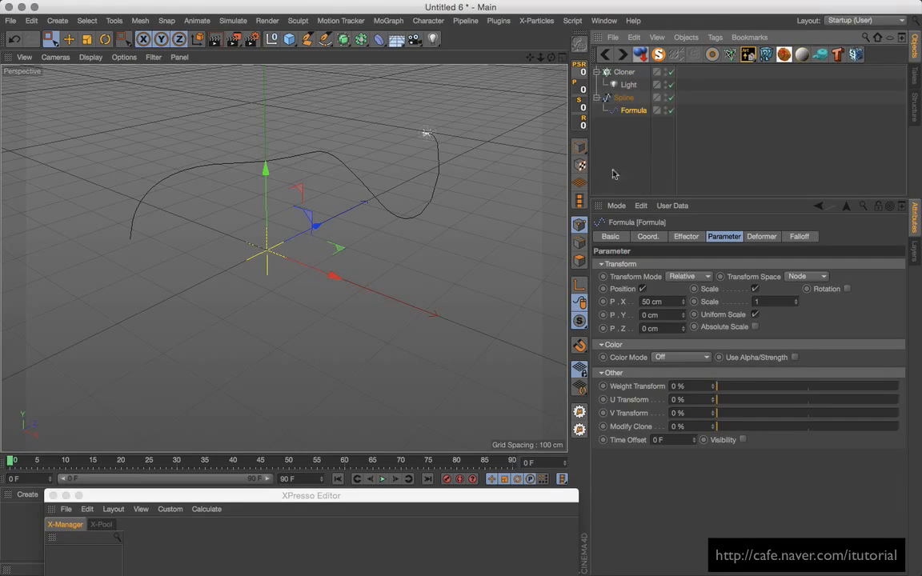
- Set the Formula effector's Deformation to Point and play the animation to watch the light on the waving spline
left_click(769, 238)
left_click(672, 264)
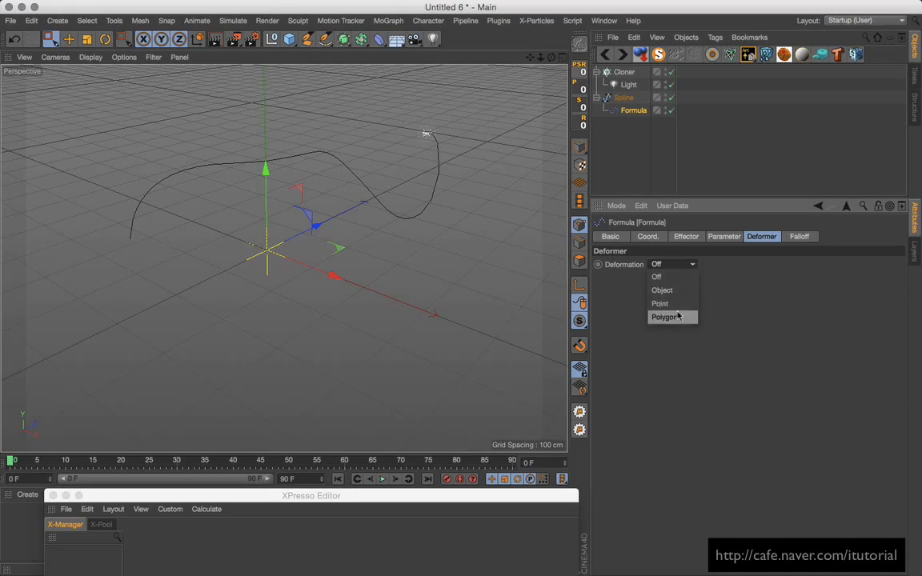
left_click(680, 304)
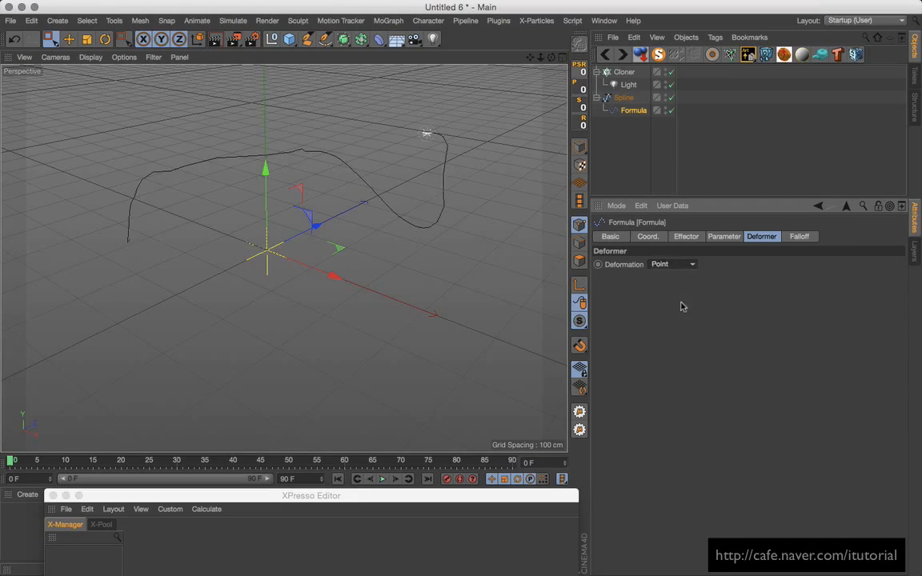
left_click(381, 479)
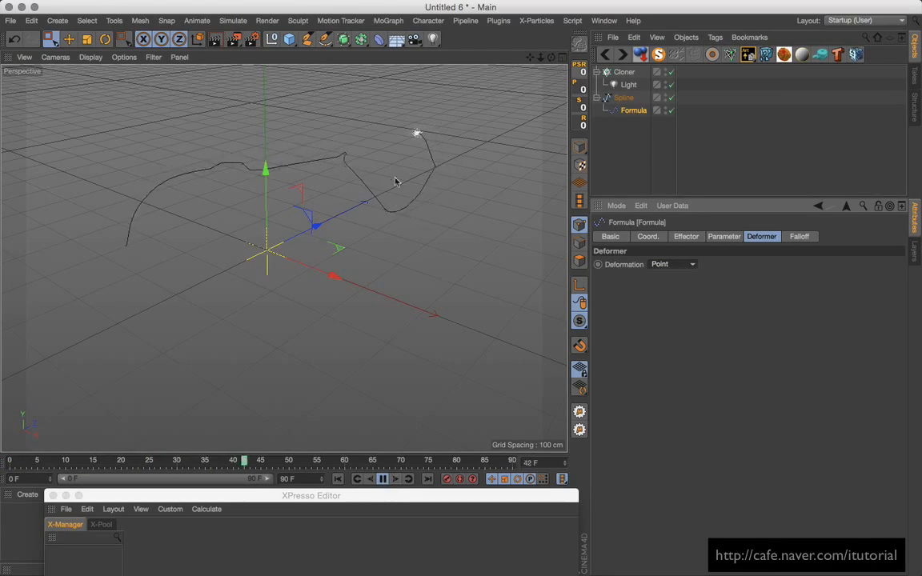
left_click_drag(391, 223, 386, 244, "alt")
middle_click_drag(442, 169, 424, 238, "alt")
- Set the Cloner's Start to 65% during playback, then stop the animation and return to frame 0
left_click(629, 85)
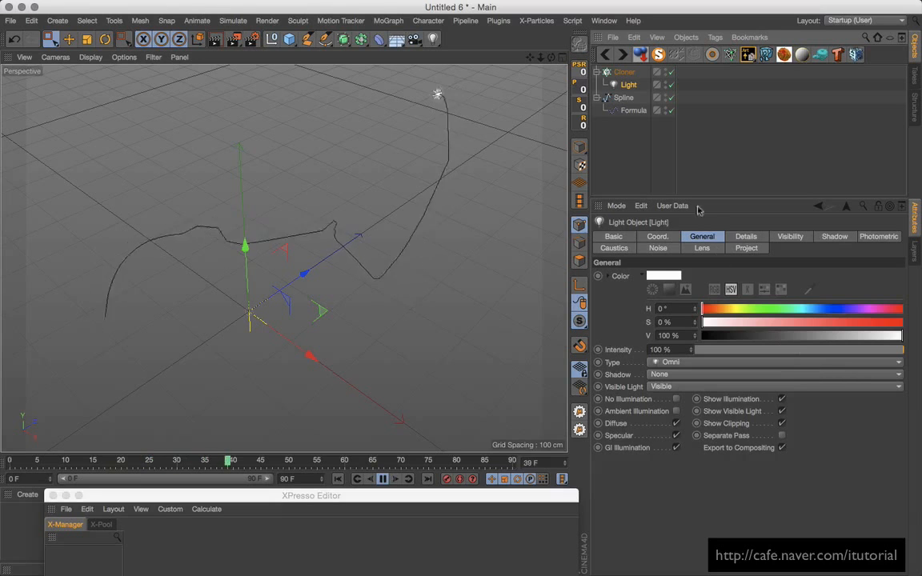
left_click(625, 72)
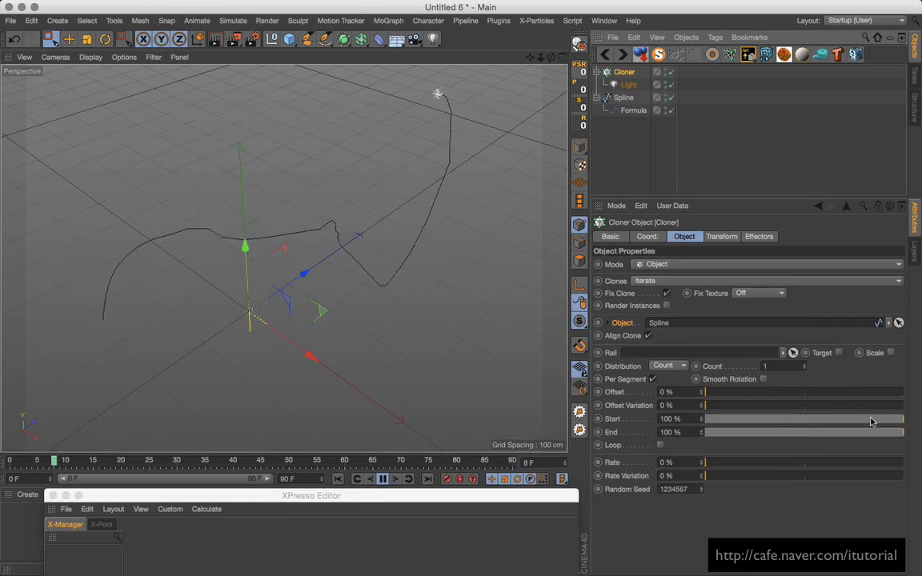
left_click(834, 419)
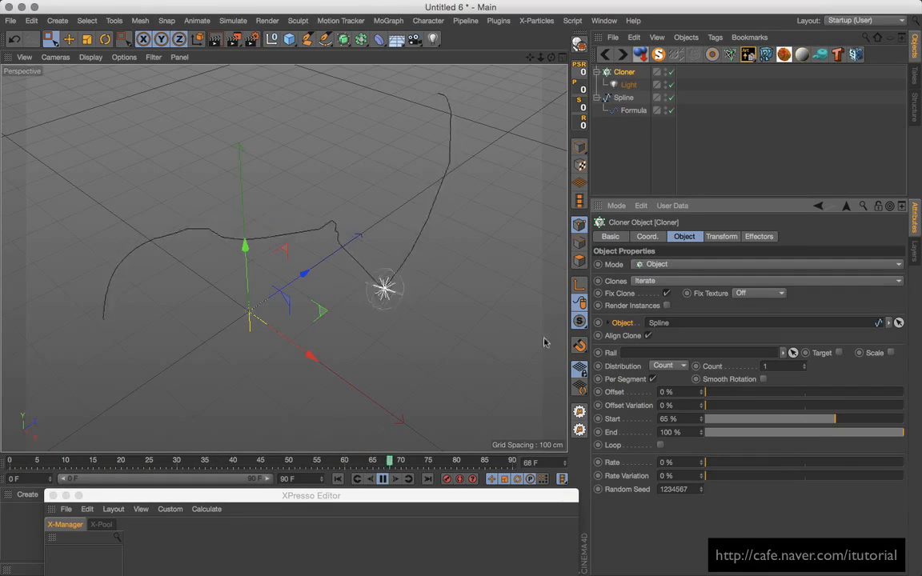
left_click_drag(424, 304, 454, 295, "alt")
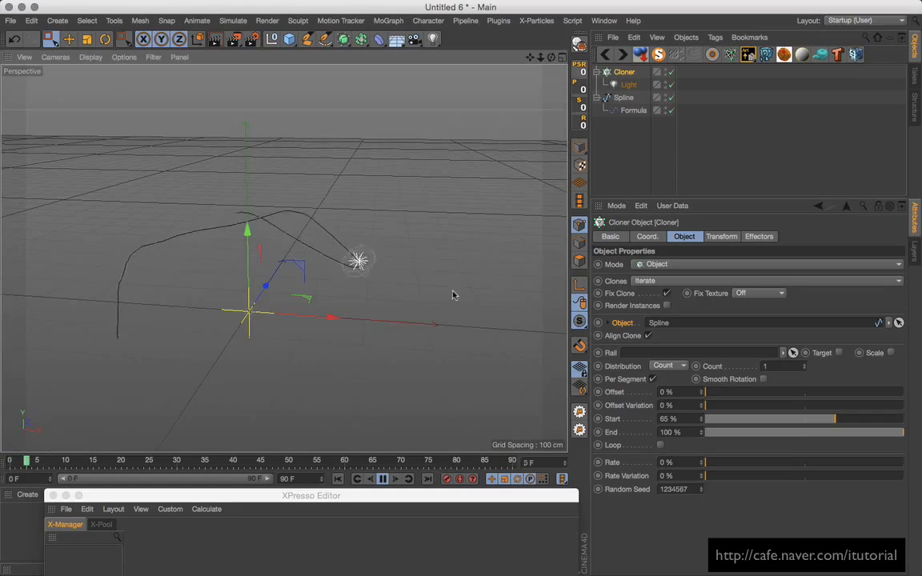
left_click(384, 479)
left_click(339, 480)
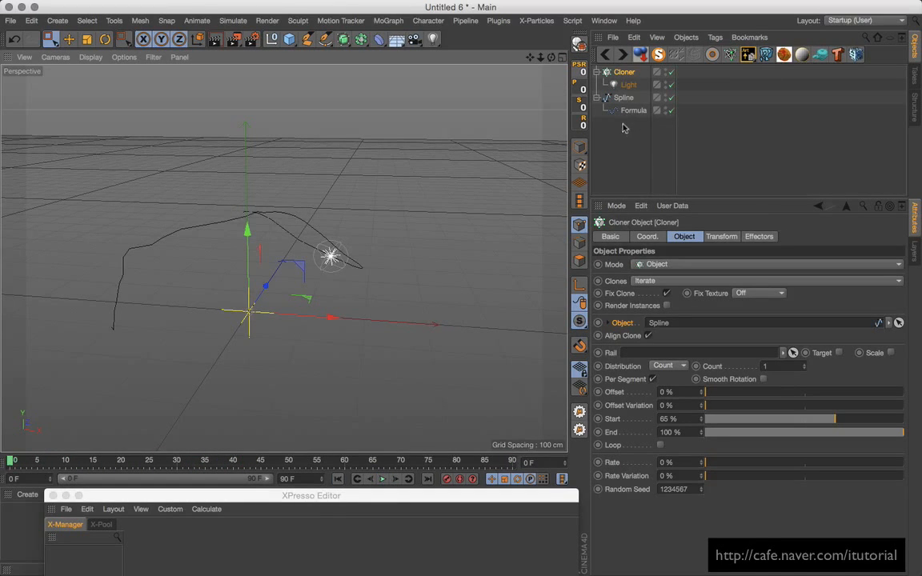
- Move the Cloner below the Spline and its Formula in the object hierarchy, and play the animation to check the light's tracking
left_click(624, 124)
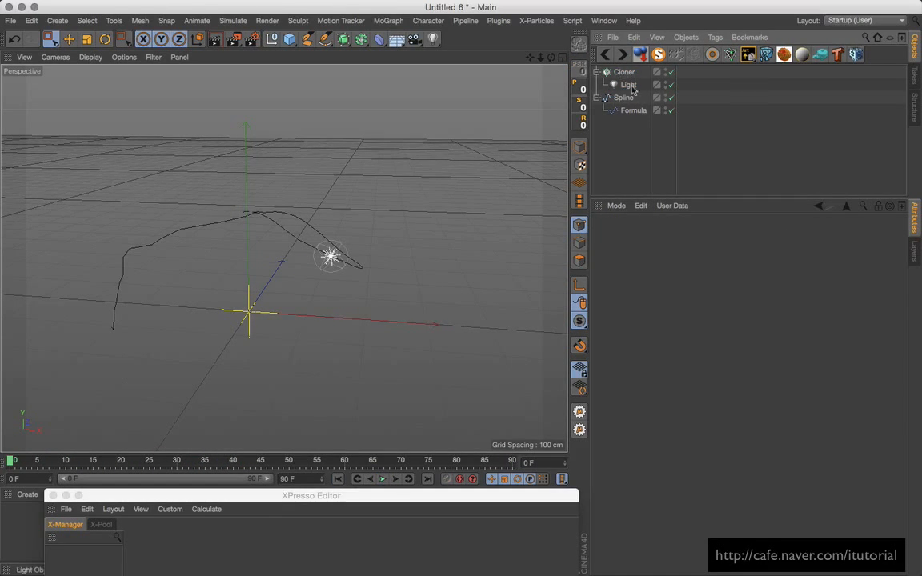
left_click(625, 72)
left_click_drag(625, 73, 621, 160)
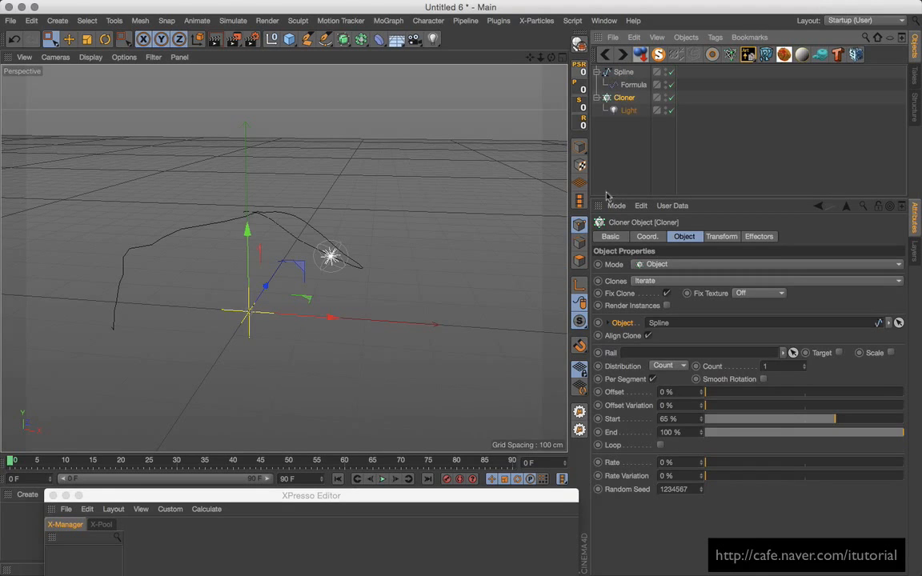
left_click(384, 479)
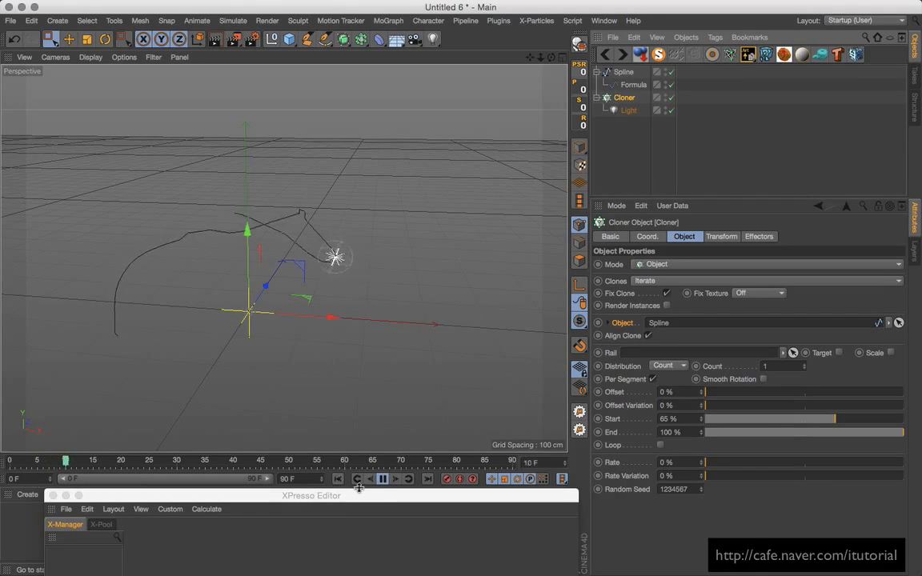
left_click(382, 479)
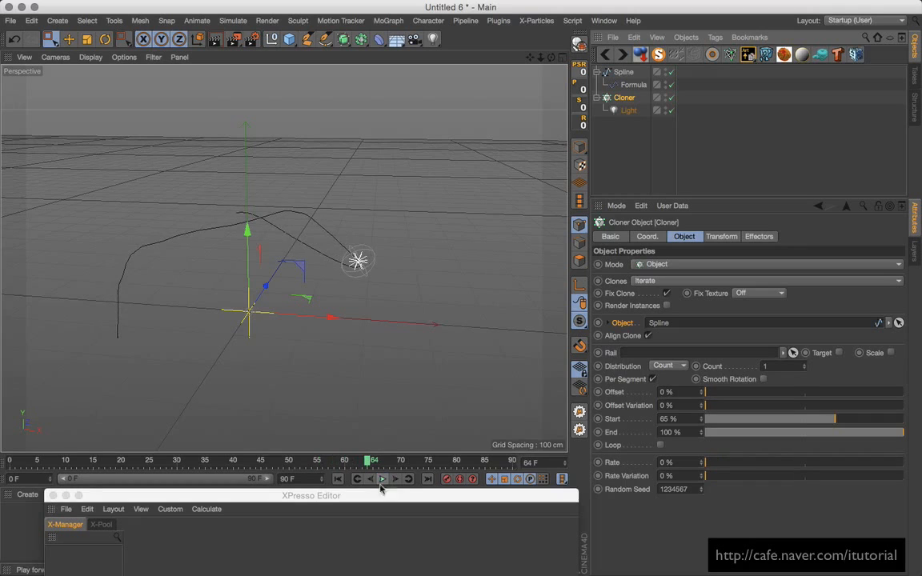
left_click(368, 479)
left_click_drag(401, 337, 317, 290, "alt")
- Switch to the browser and highlight the forum question's line about one of the randomly moving cloned cubes
key("super+Tab")
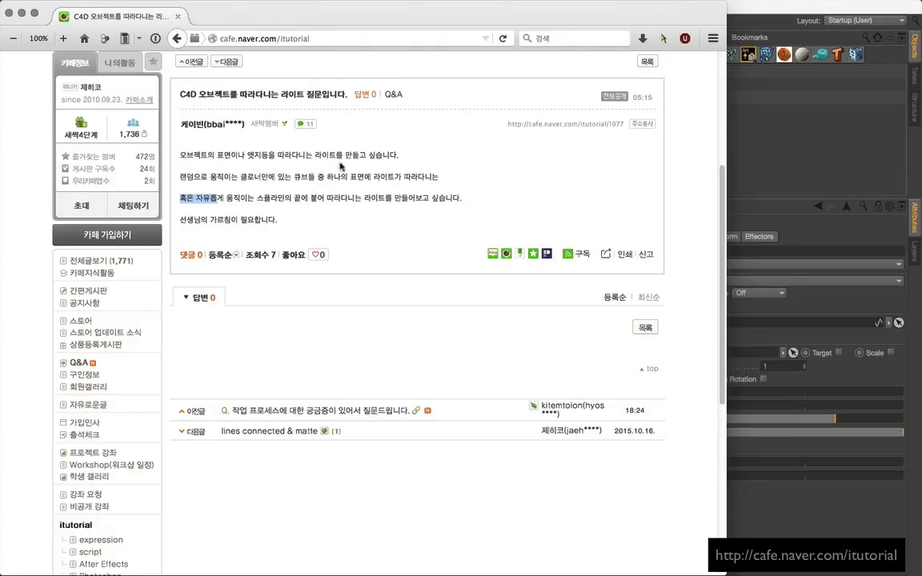
left_click_drag(181, 155, 300, 177)
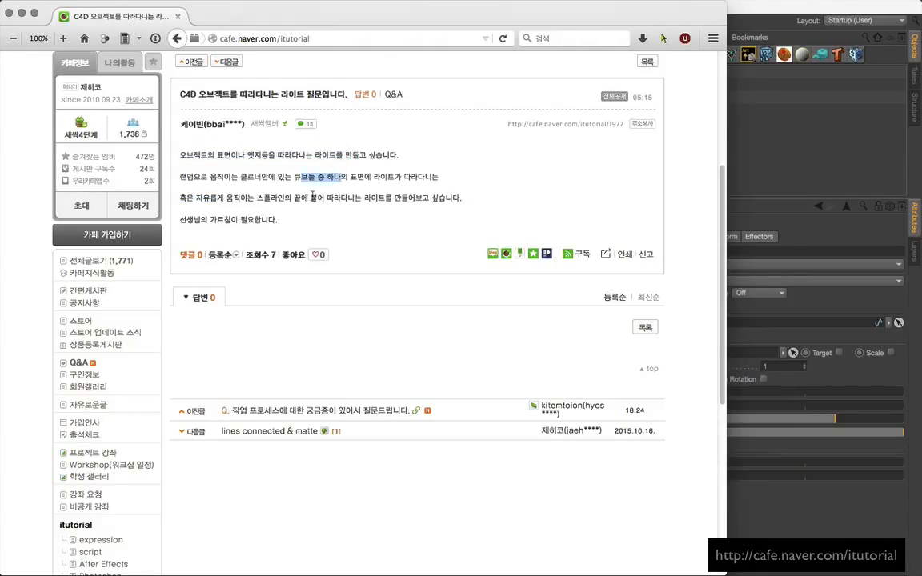